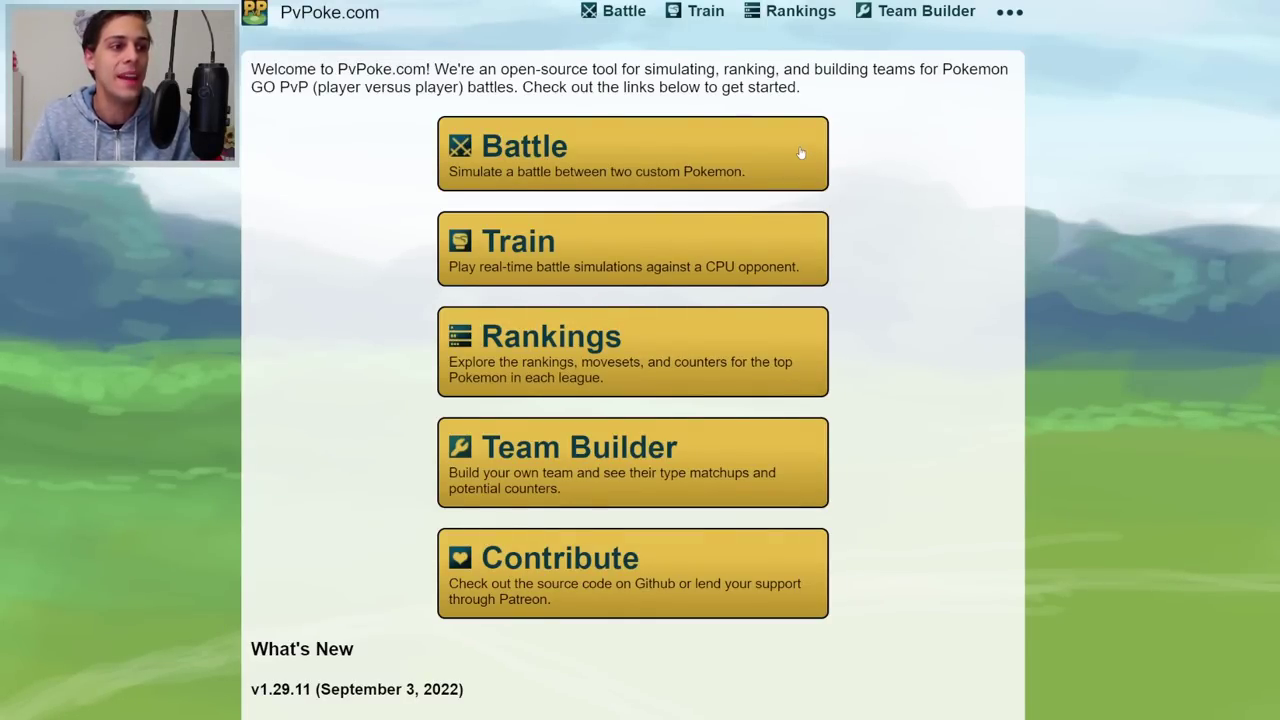
Open the Battle simulator and switch it to Matrix mode, showing two empty groups
left_click(712, 142)
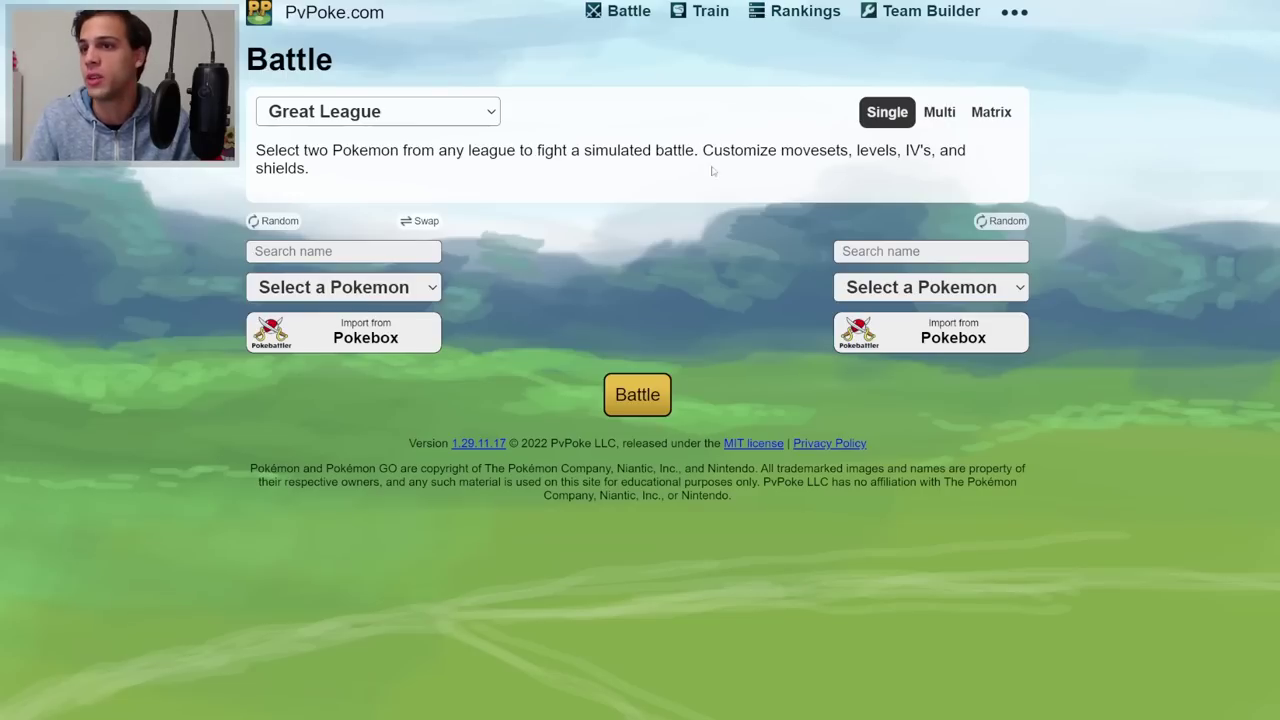
left_click(992, 112)
scroll(687, 187, "down", 2)
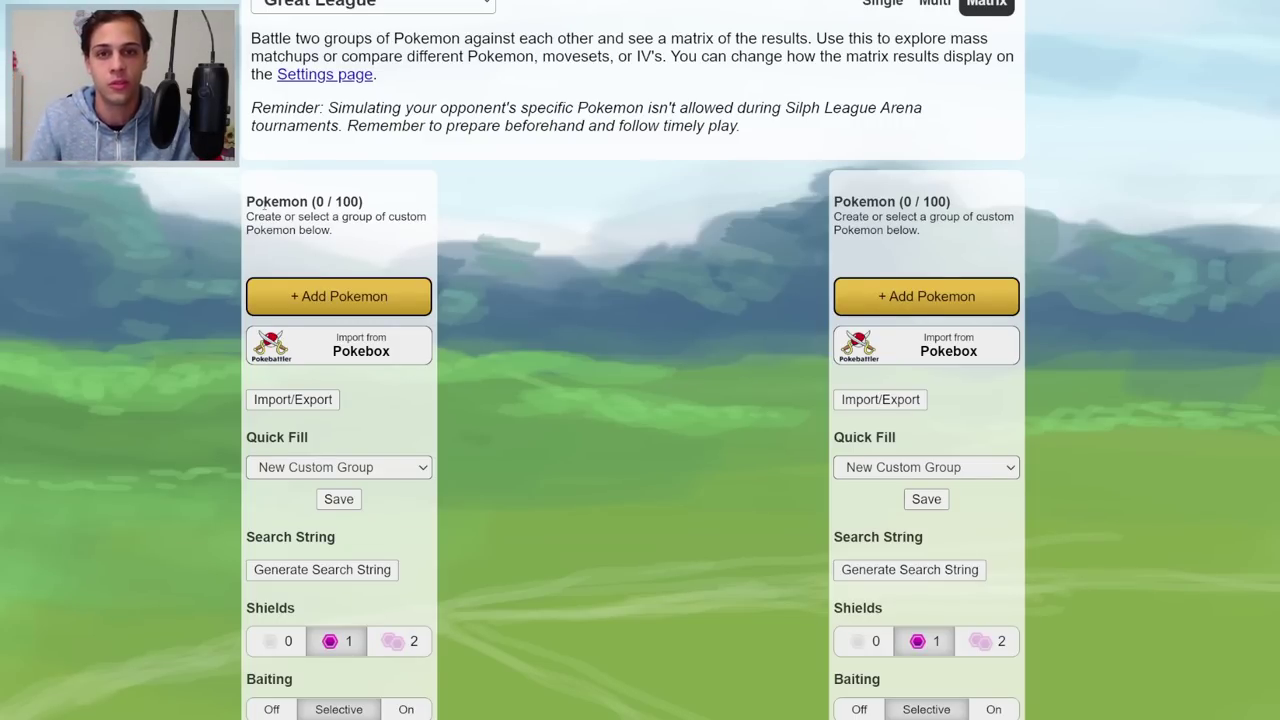
scroll(640, 400, "up", 1)
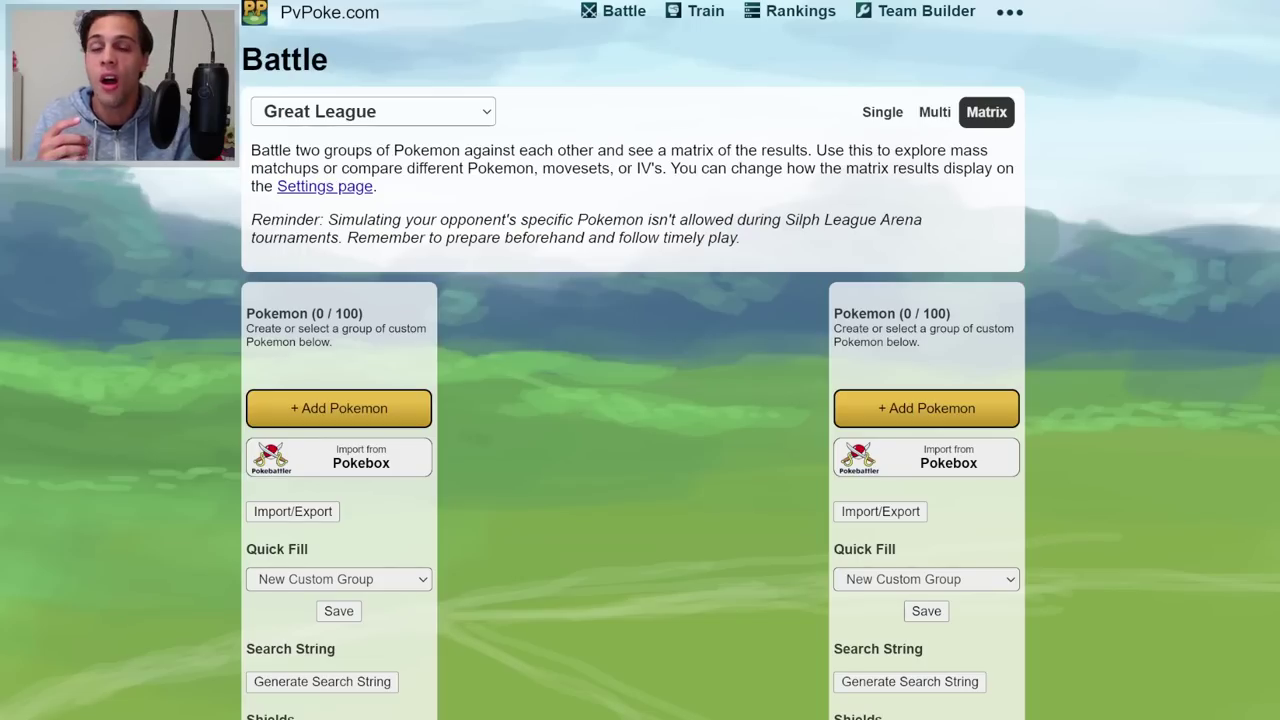
Choose Master League (Level 40) from the league list for the matrix battles
left_click(407, 111)
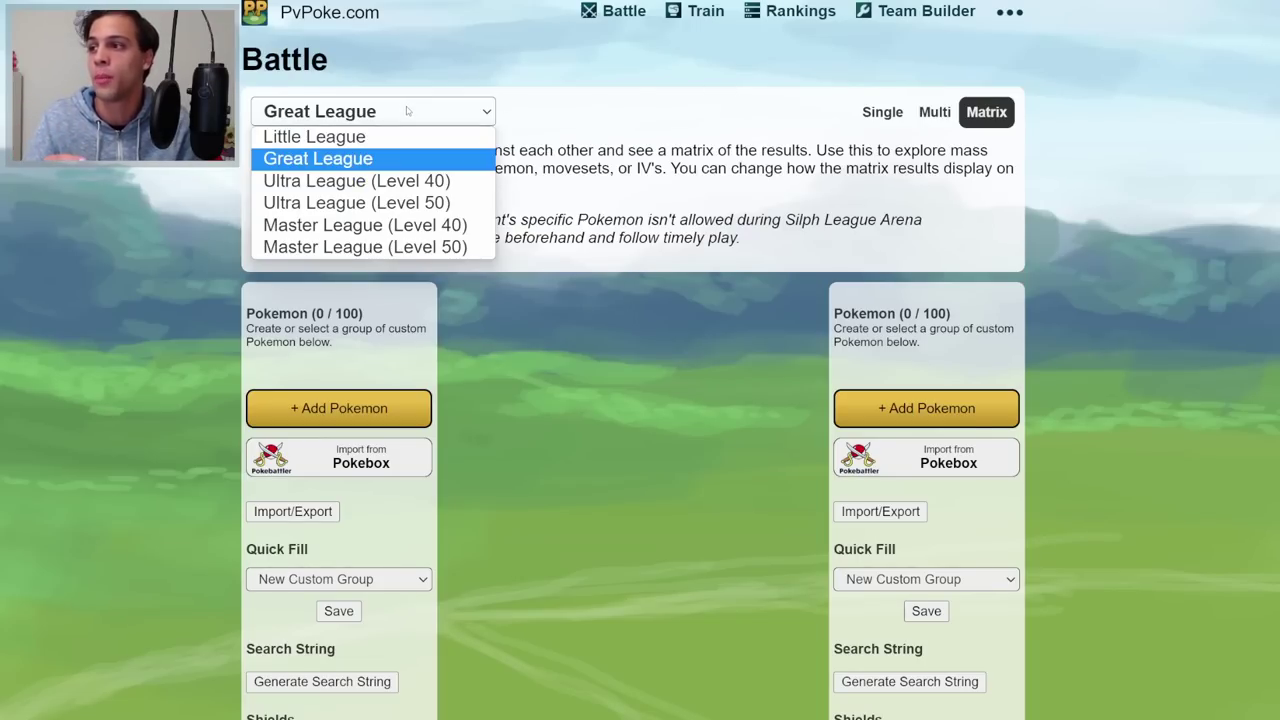
left_click(403, 226)
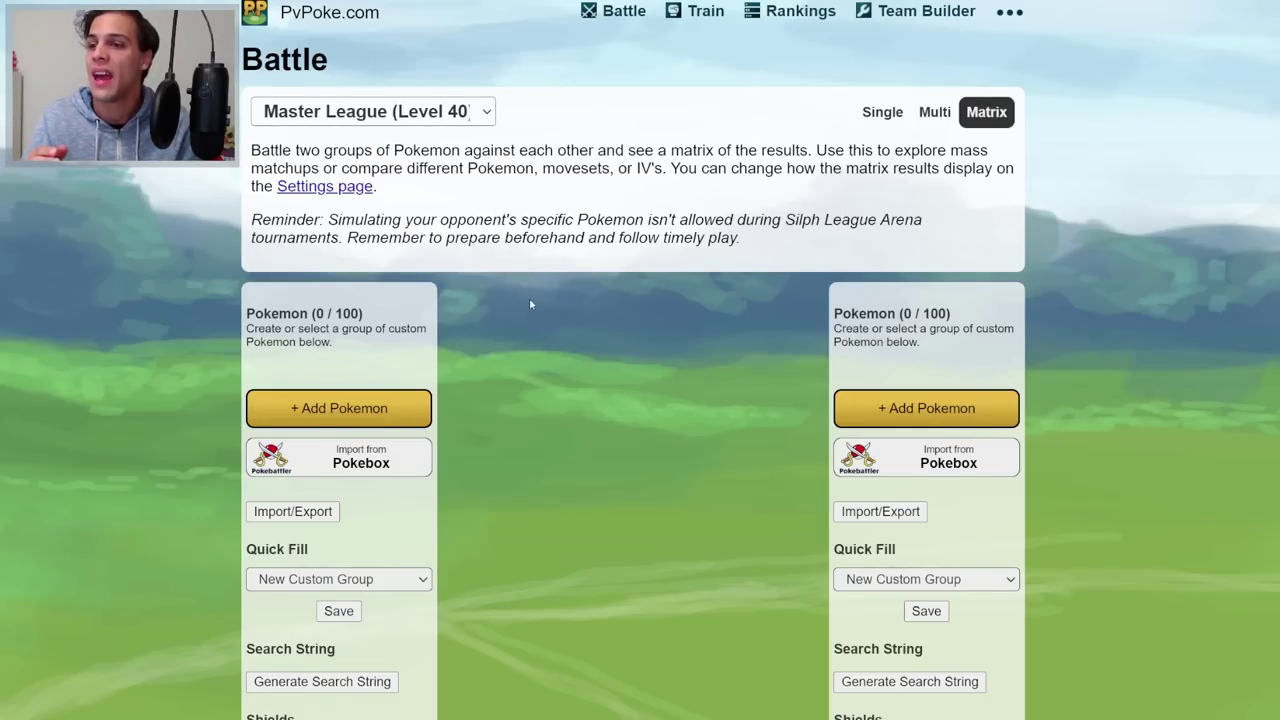
scroll(530, 304, "down", 1)
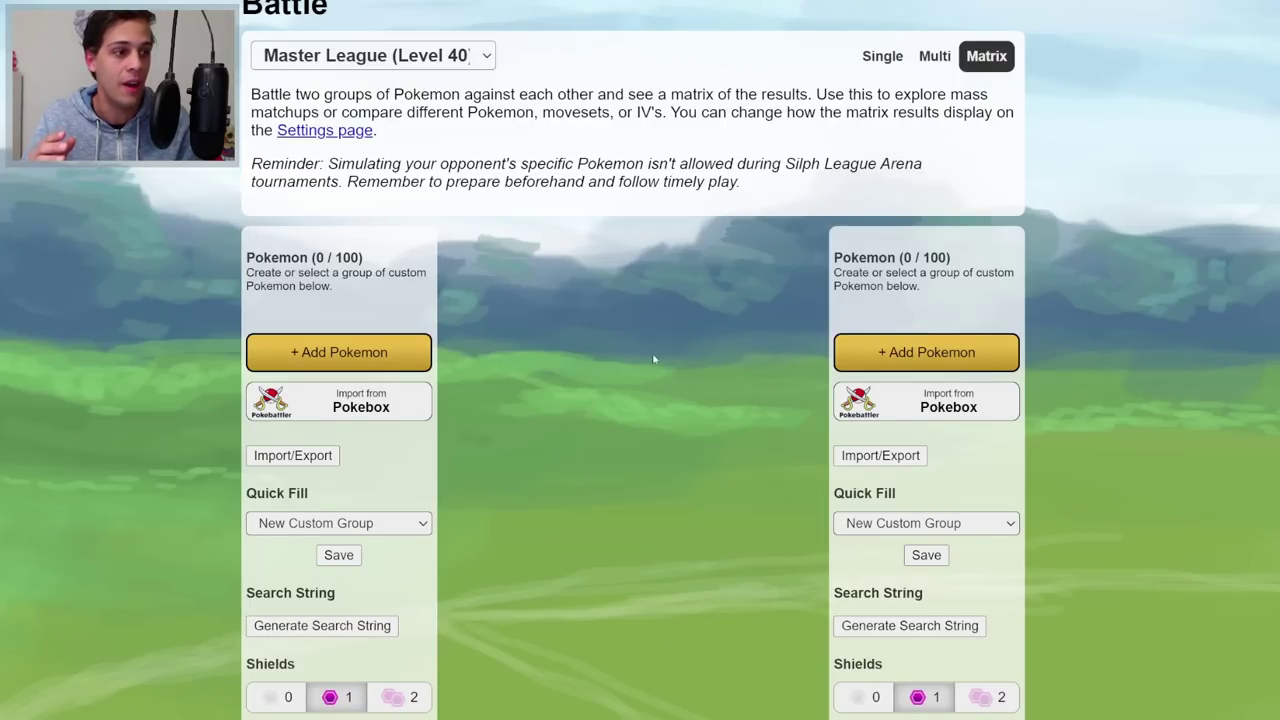
scroll(940, 250, "up", 1)
scroll(950, 292, "down", 1)
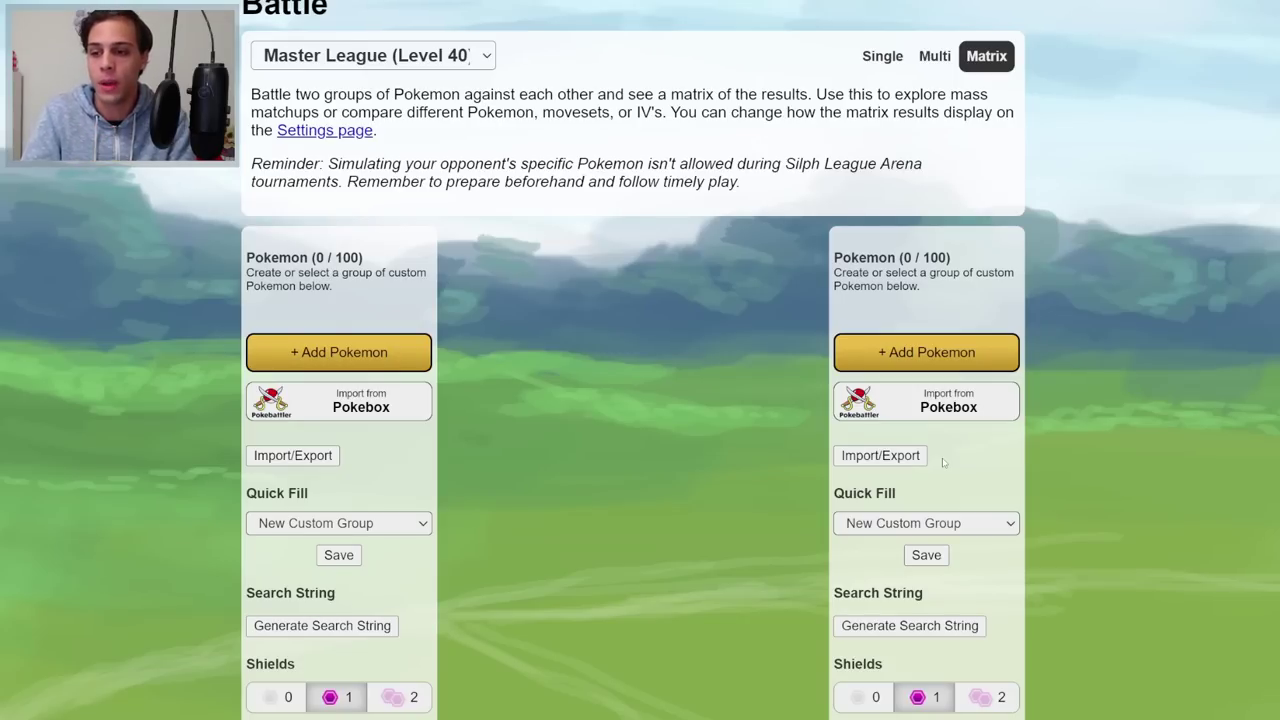
Quick-fill the right-hand group with the Premier Classic (Master League) Meta, 29 Pokemon
left_click(956, 524)
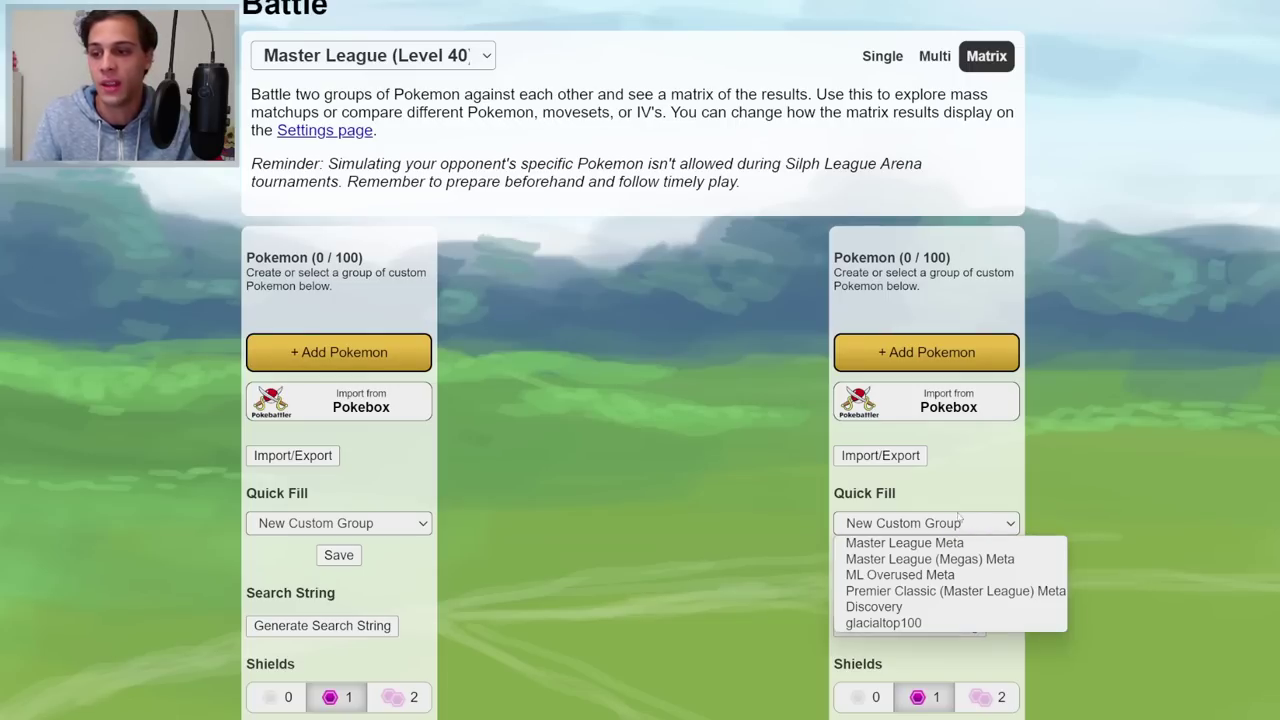
left_click(857, 594)
scroll(714, 371, "down", 3)
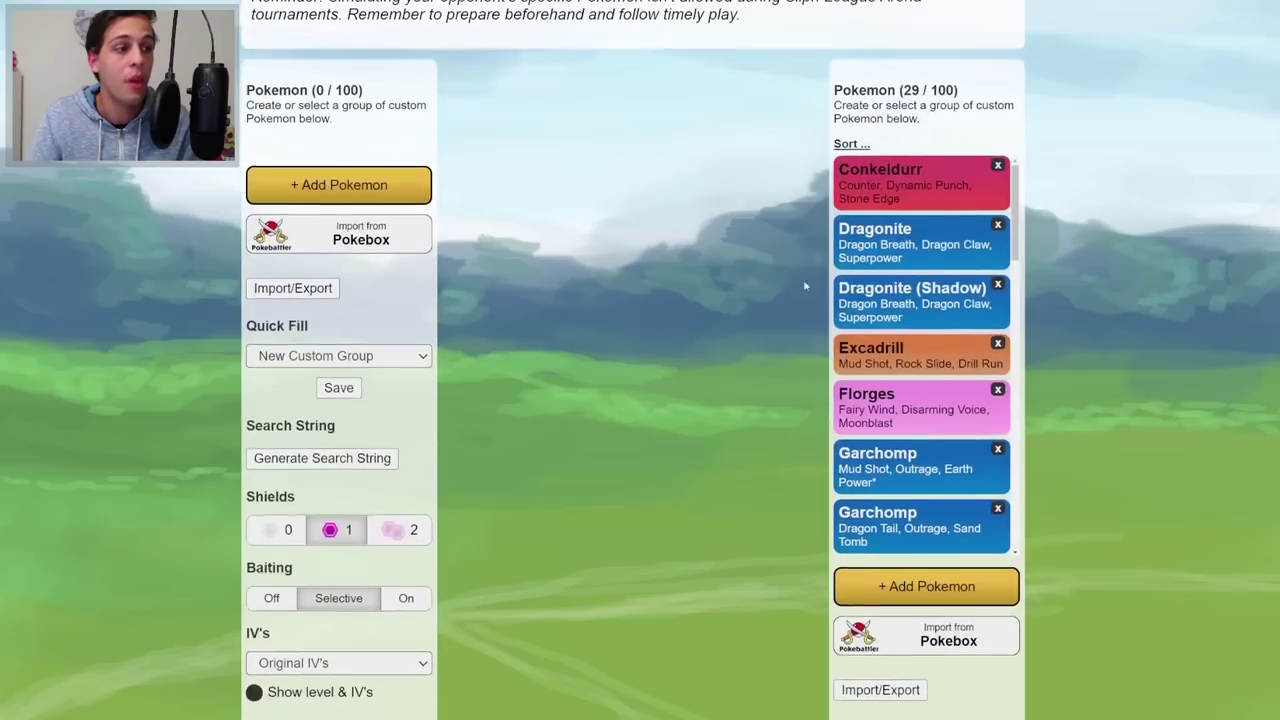
scroll(885, 238, "down", 3)
scroll(885, 238, "down", 6)
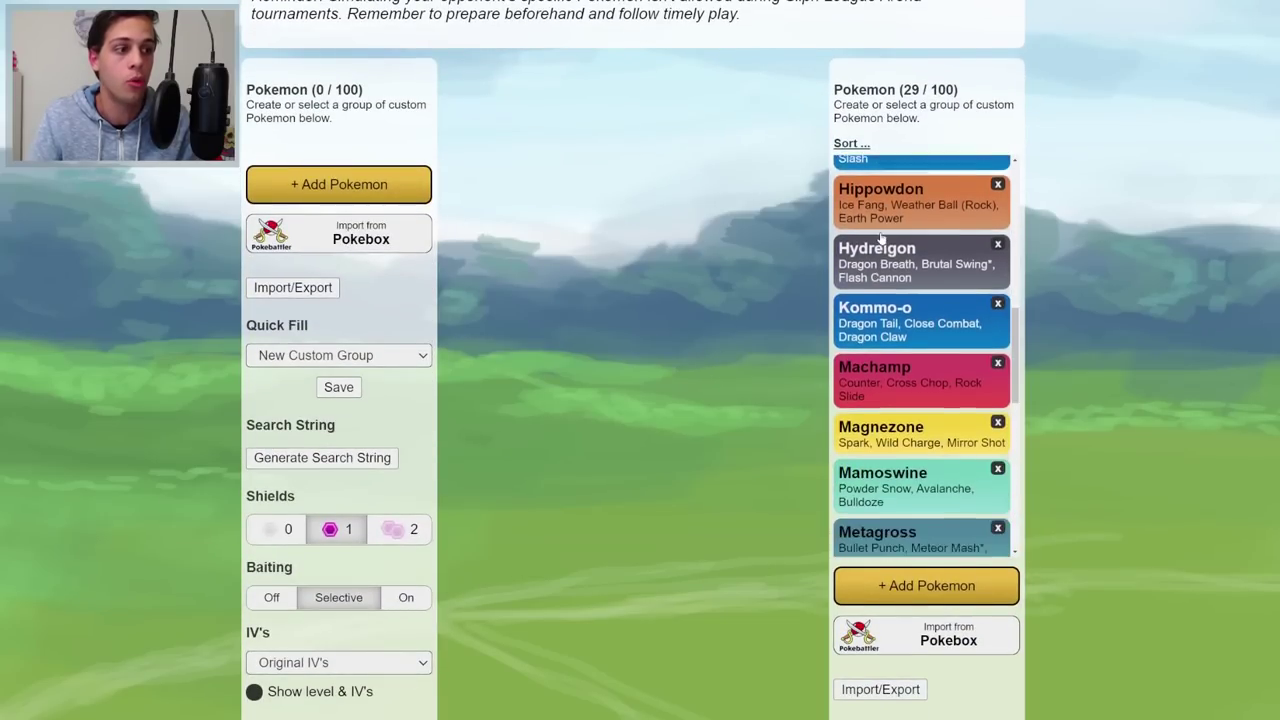
scroll(880, 236, "down", 3)
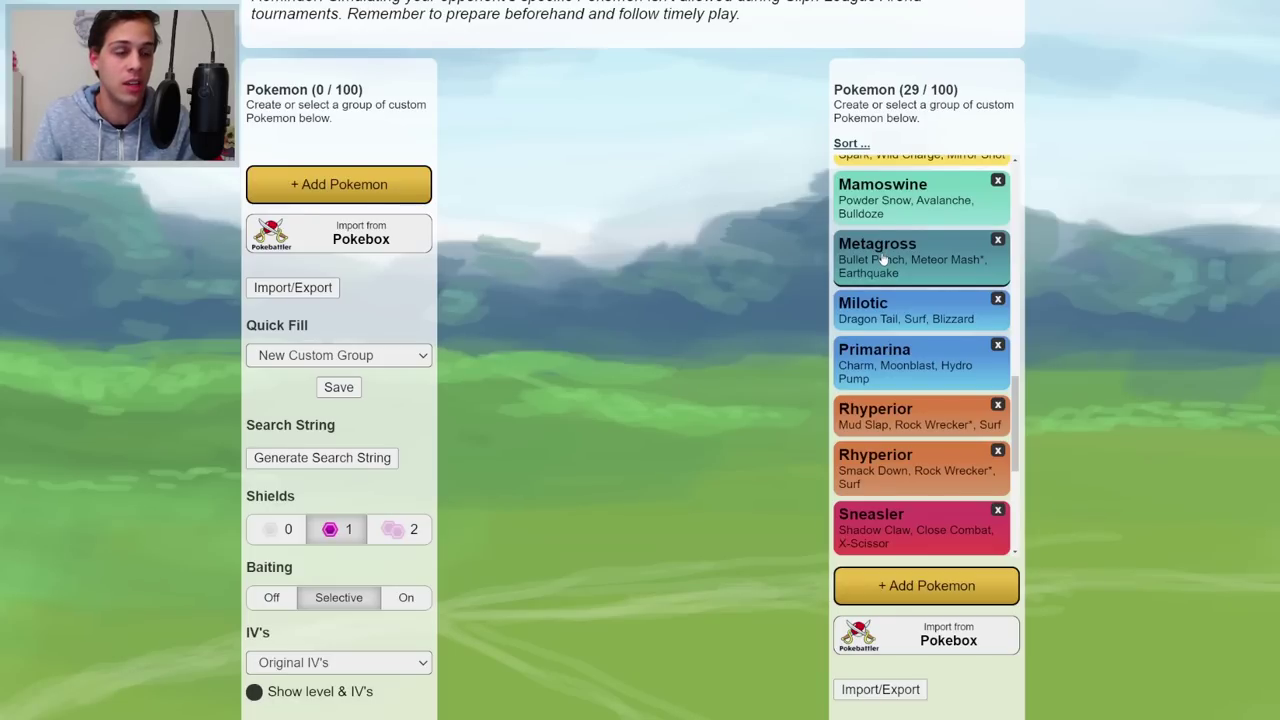
scroll(883, 258, "down", 2)
scroll(883, 258, "down", 3)
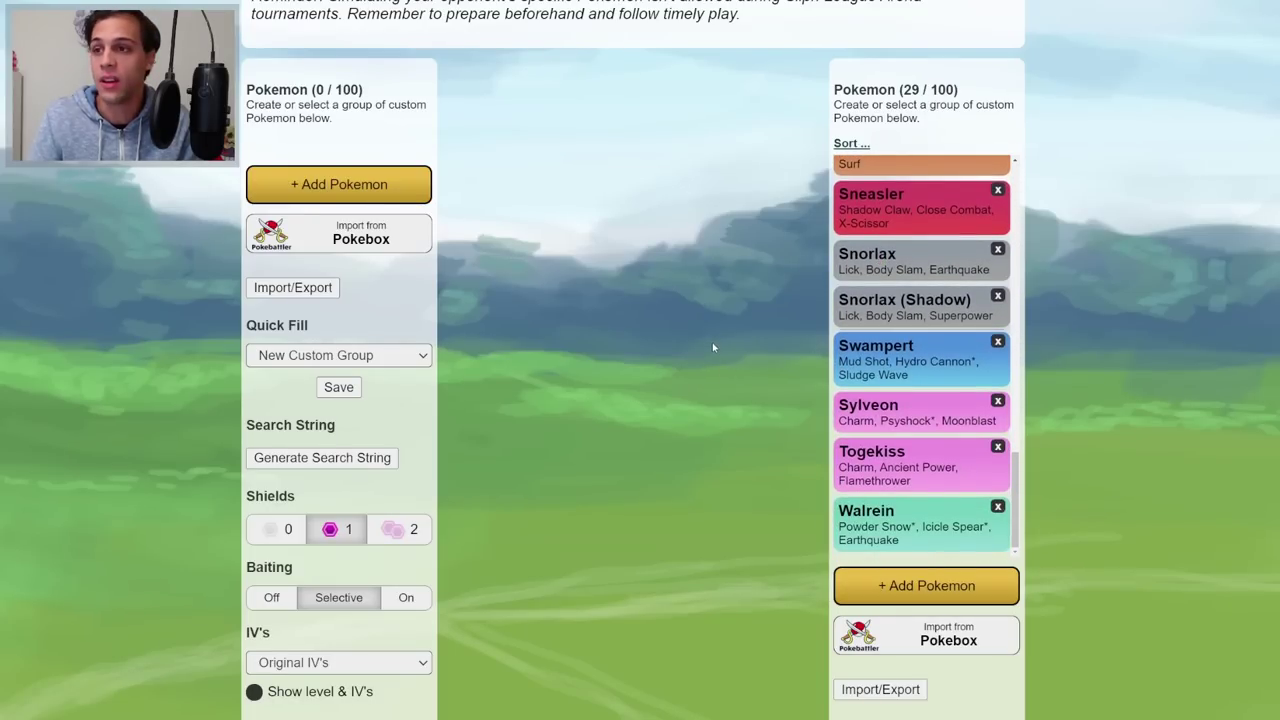
scroll(712, 342, "up", 1)
scroll(712, 342, "down", 1)
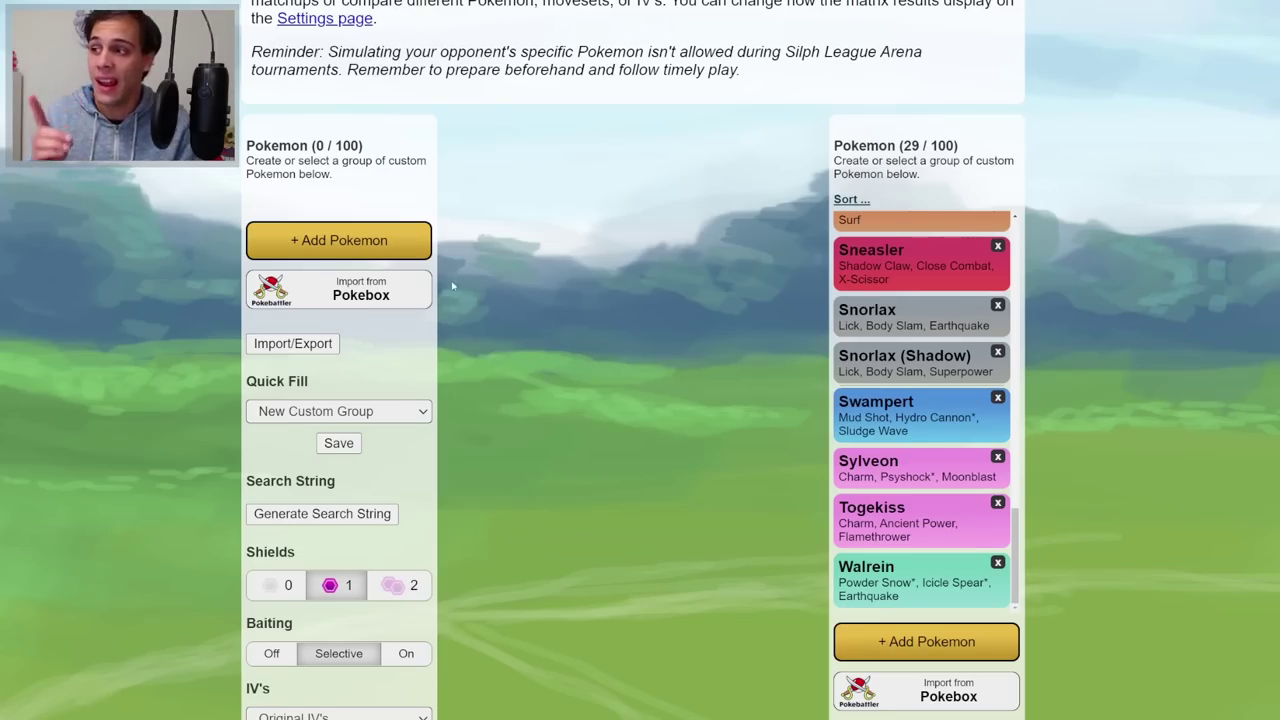
Add a perfect 15/15/15 Dragonite to the first group
left_click(367, 244)
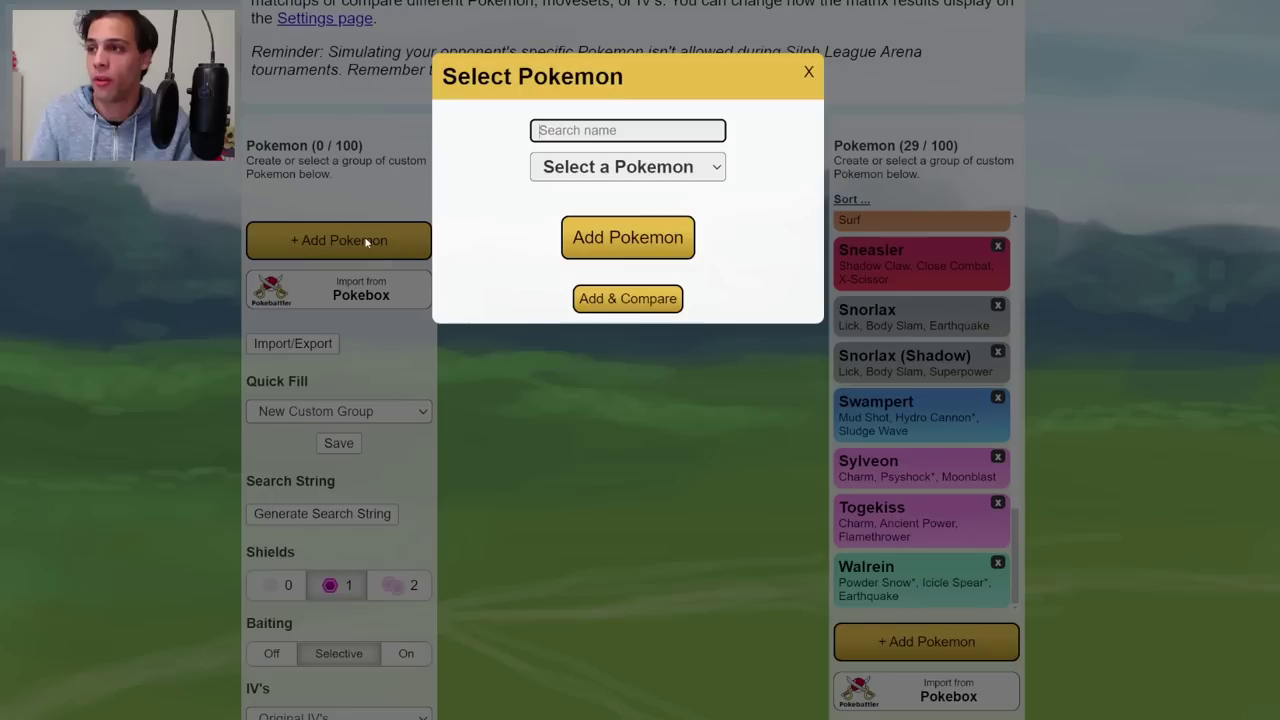
type("drago")
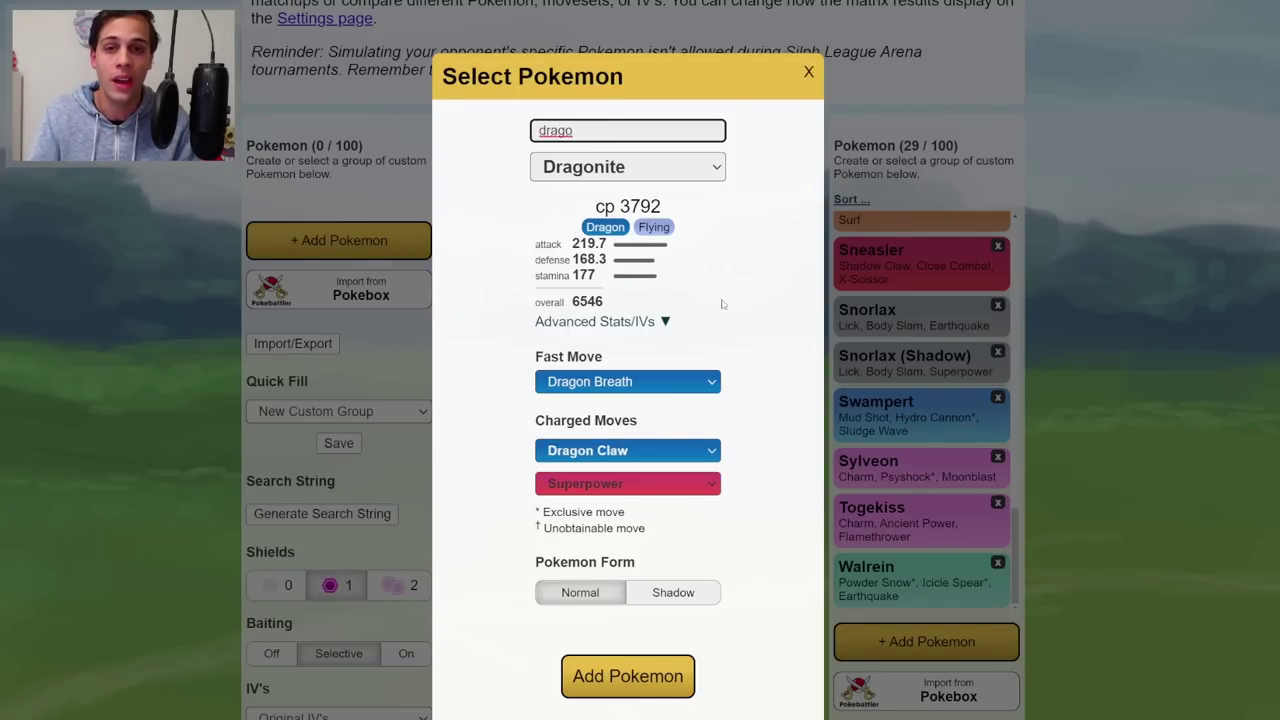
left_click(660, 321)
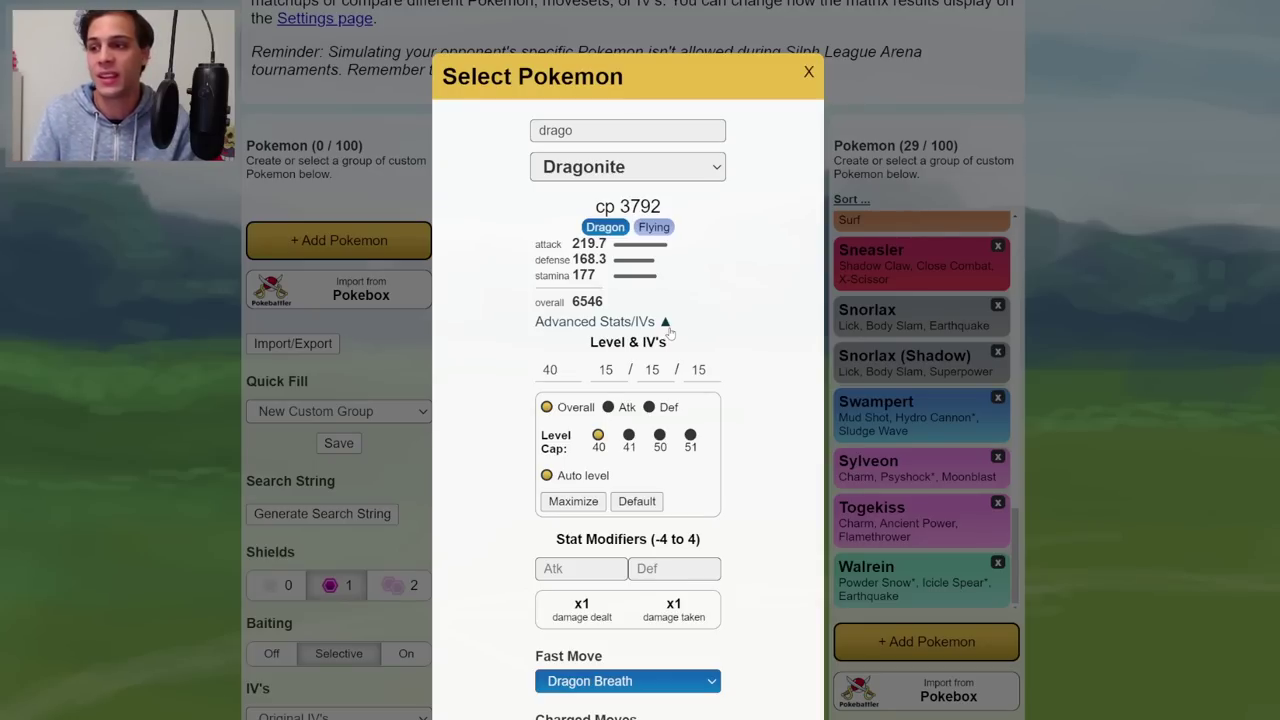
left_click(650, 324)
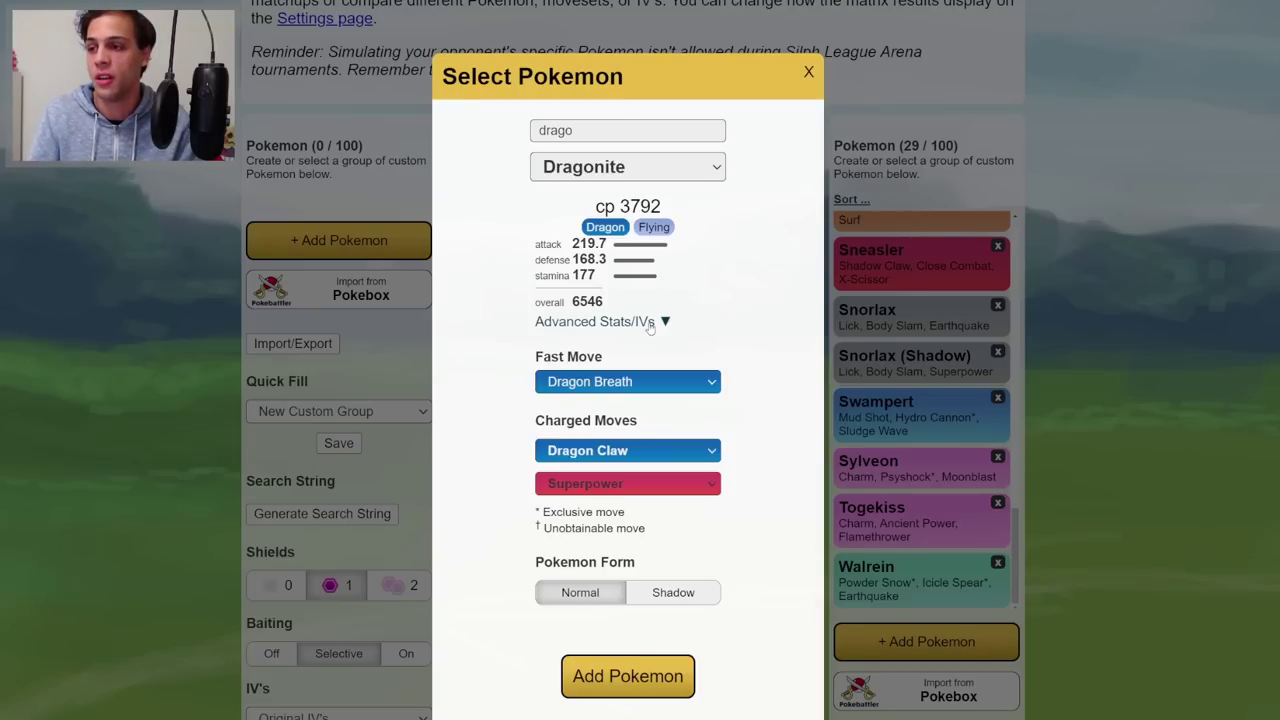
left_click(650, 678)
Add a second Dragonite with 10/15/14 IVs
left_click(376, 300)
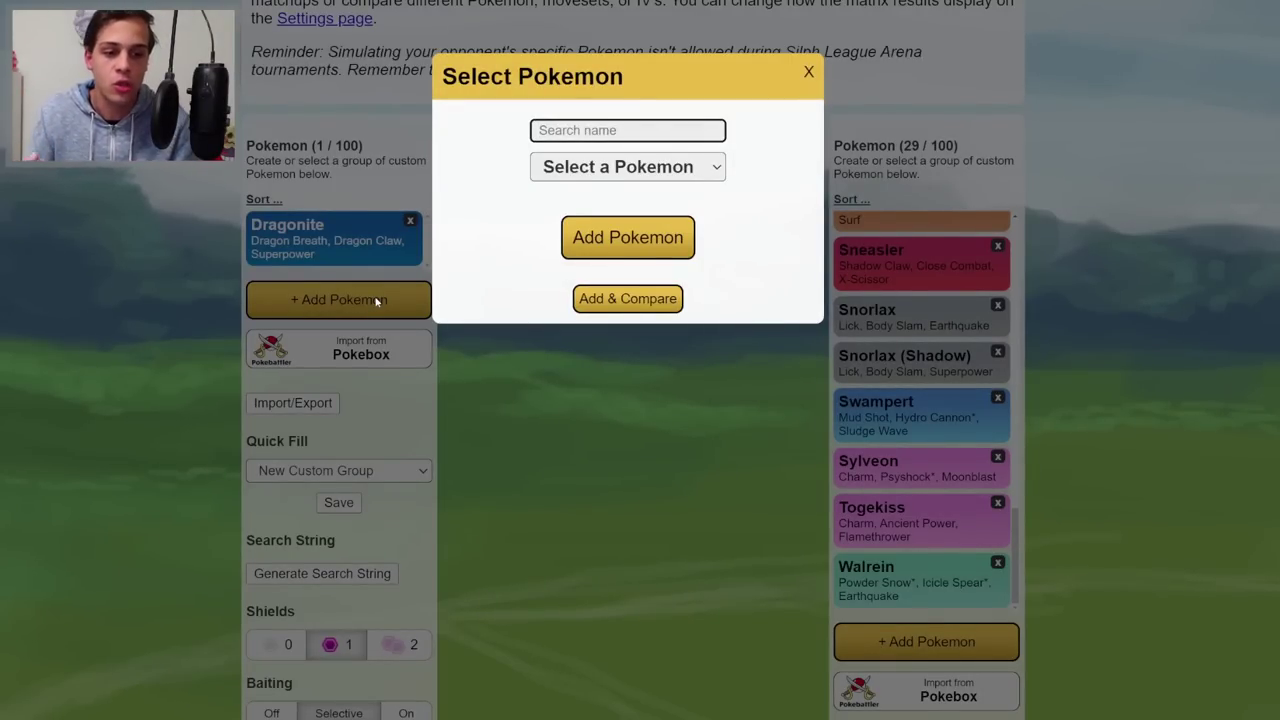
type("dra")
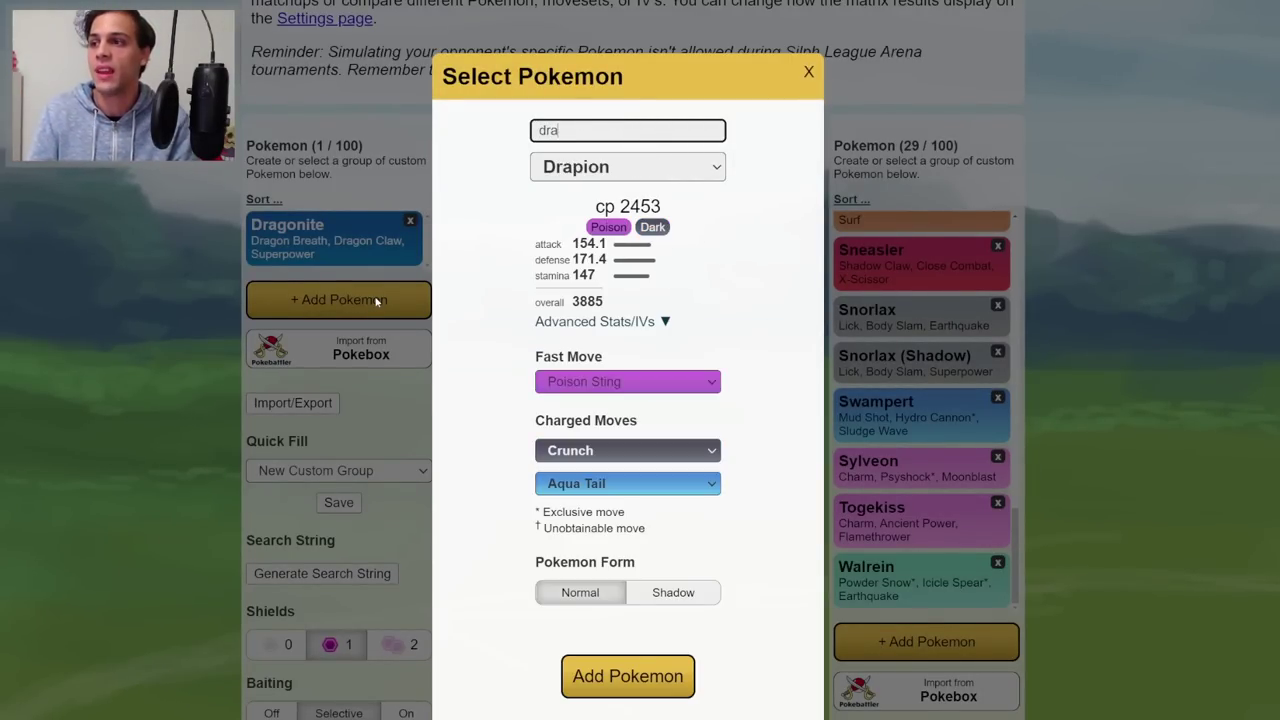
type("go")
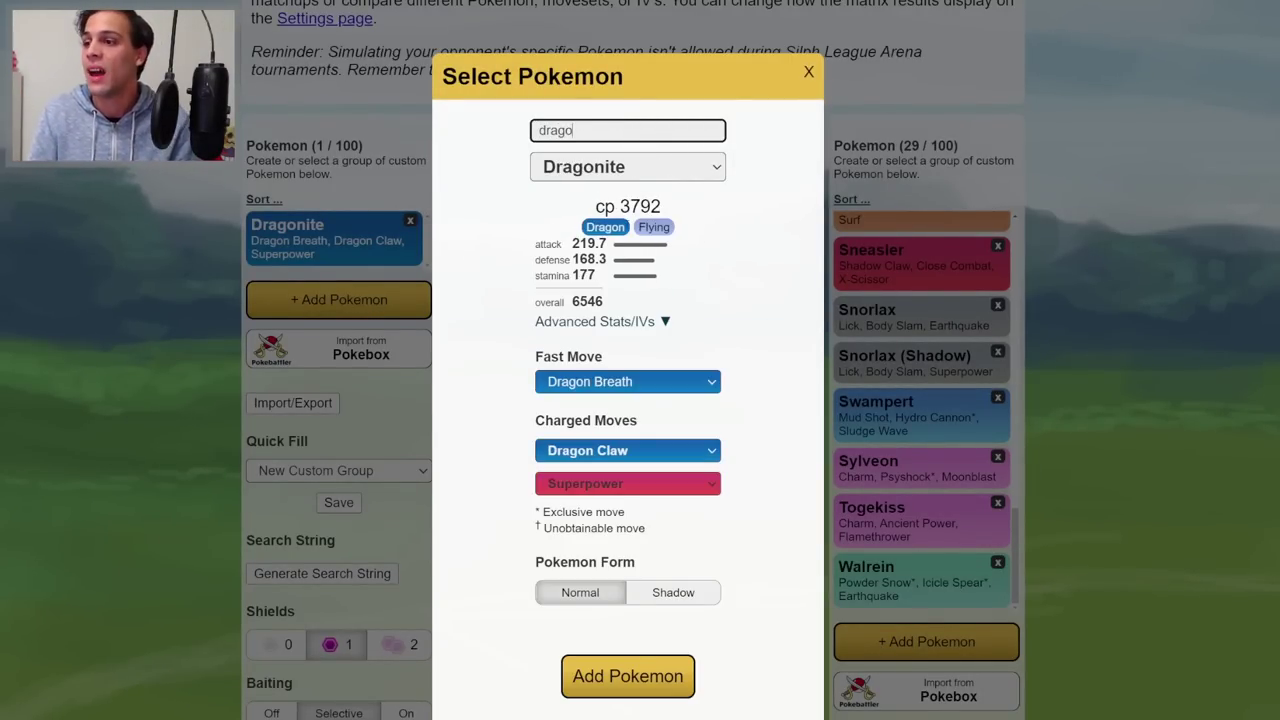
left_click(652, 321)
scroll(652, 321, "down", 1)
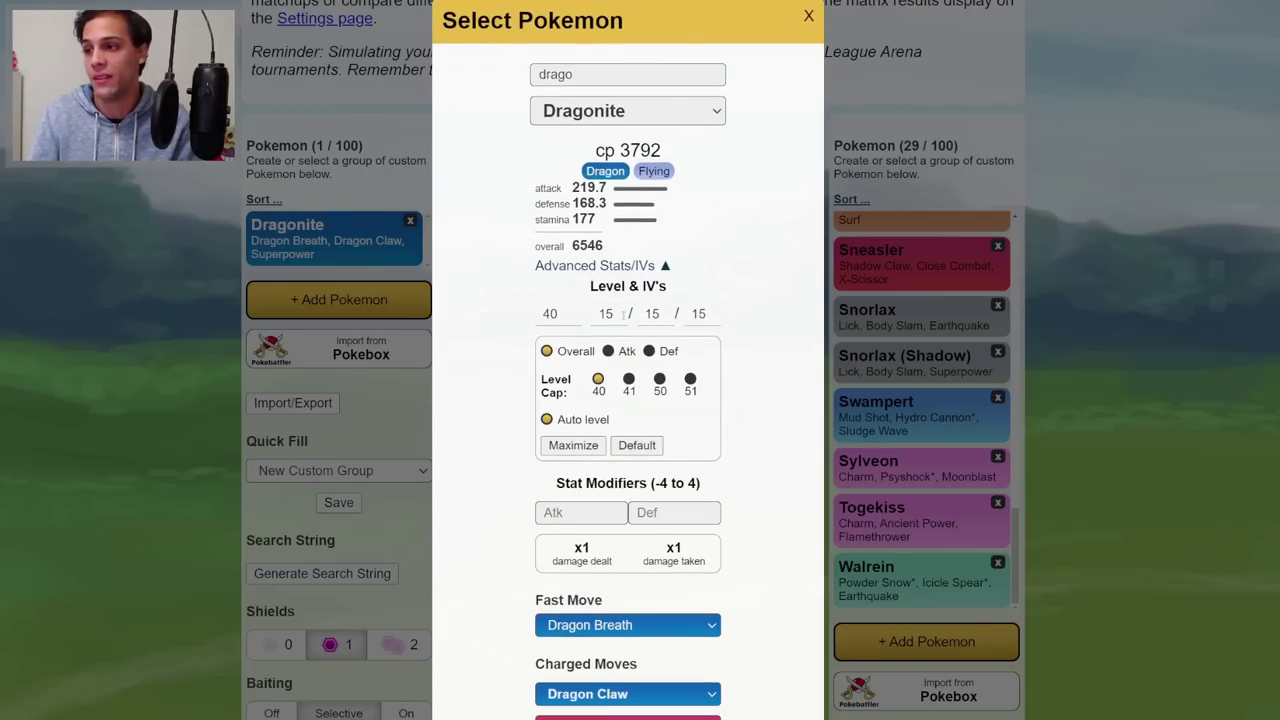
left_click(607, 313)
type("10")
left_click(698, 313)
type("14")
scroll(740, 318, "down", 2)
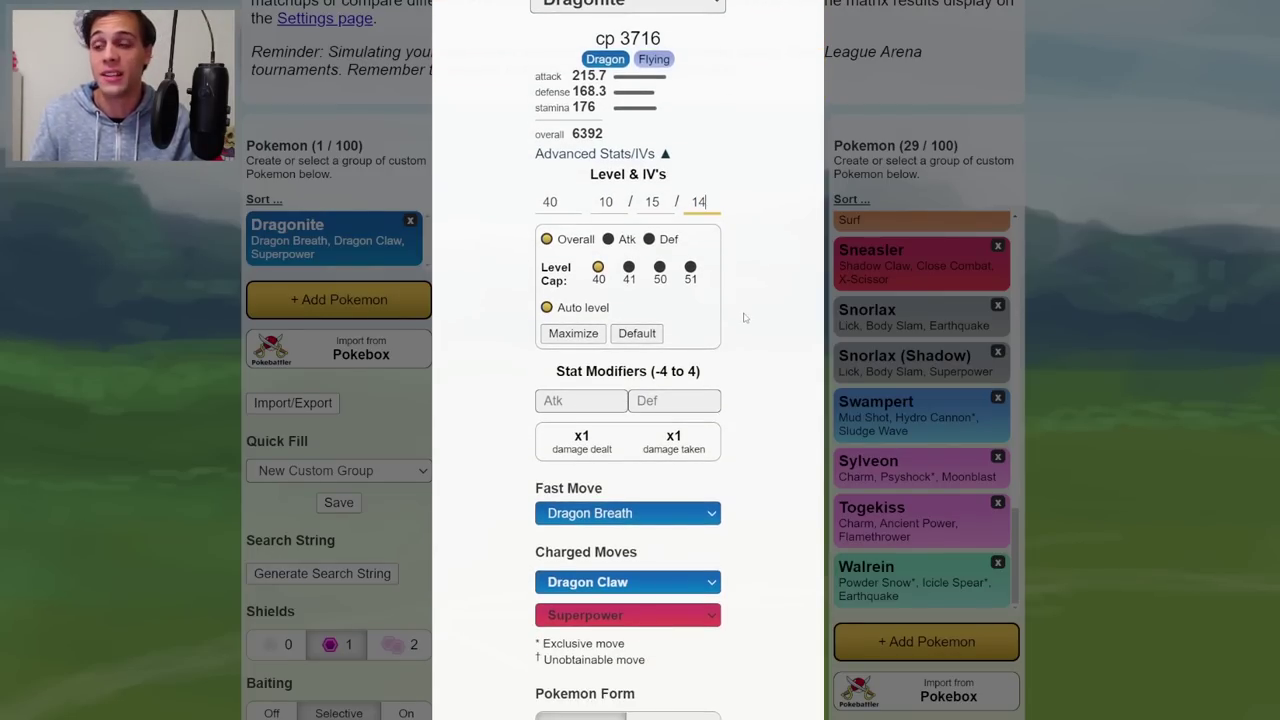
scroll(740, 650, "down", 5)
left_click(652, 585)
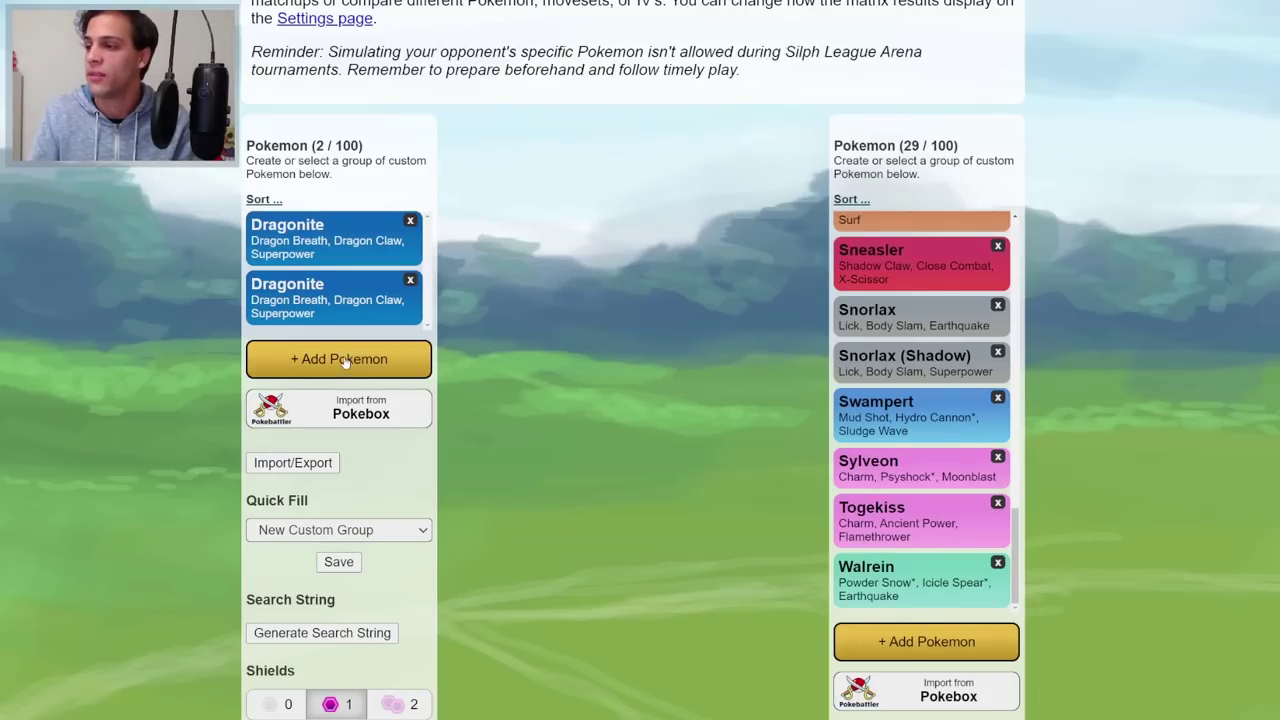
Add a third Dragonite with defense IV 11 and an adjusted stamina IV
left_click(343, 361)
type("drago")
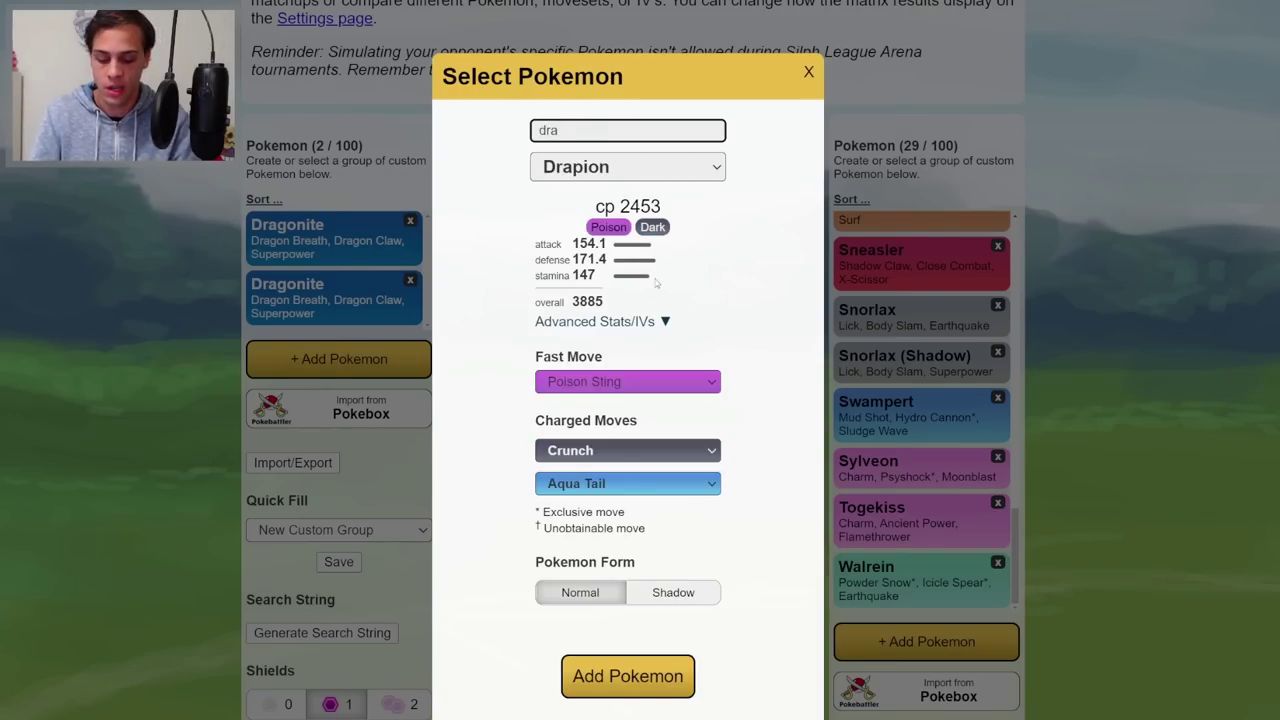
left_click(652, 322)
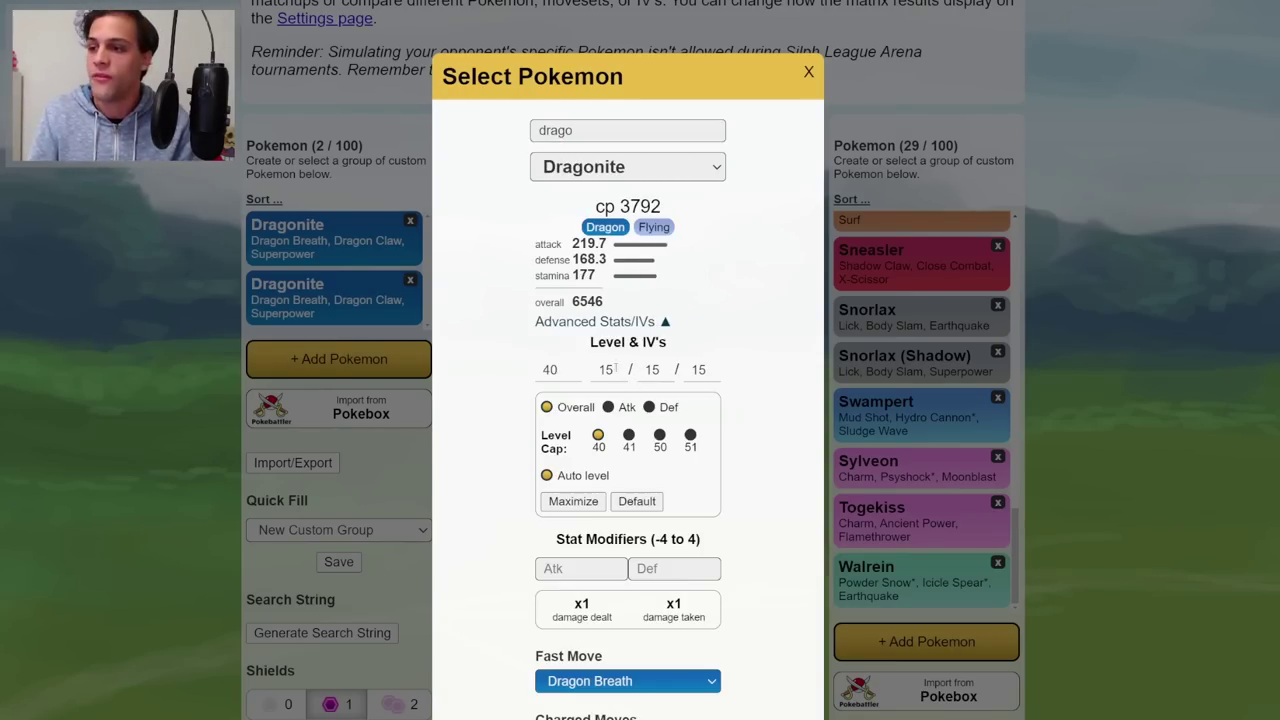
double_click(652, 369)
type("11")
left_click(699, 369)
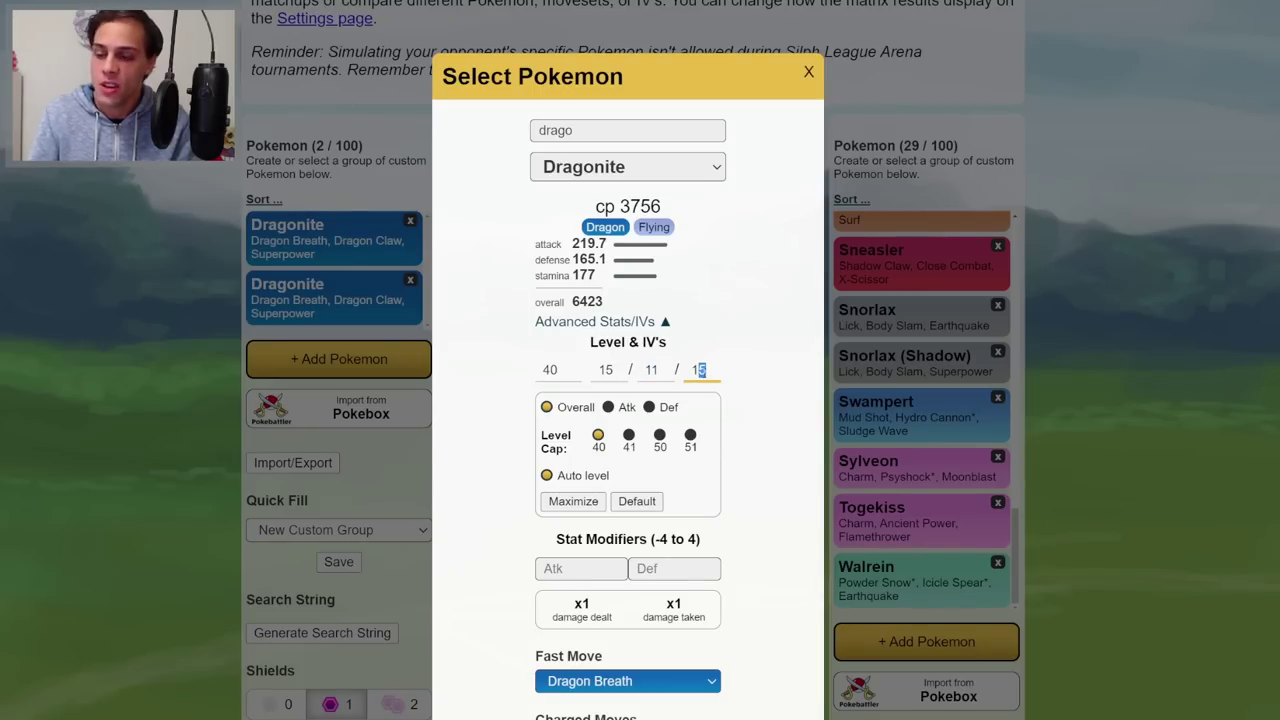
type("3")
scroll(718, 395, "down", 5)
left_click(626, 563)
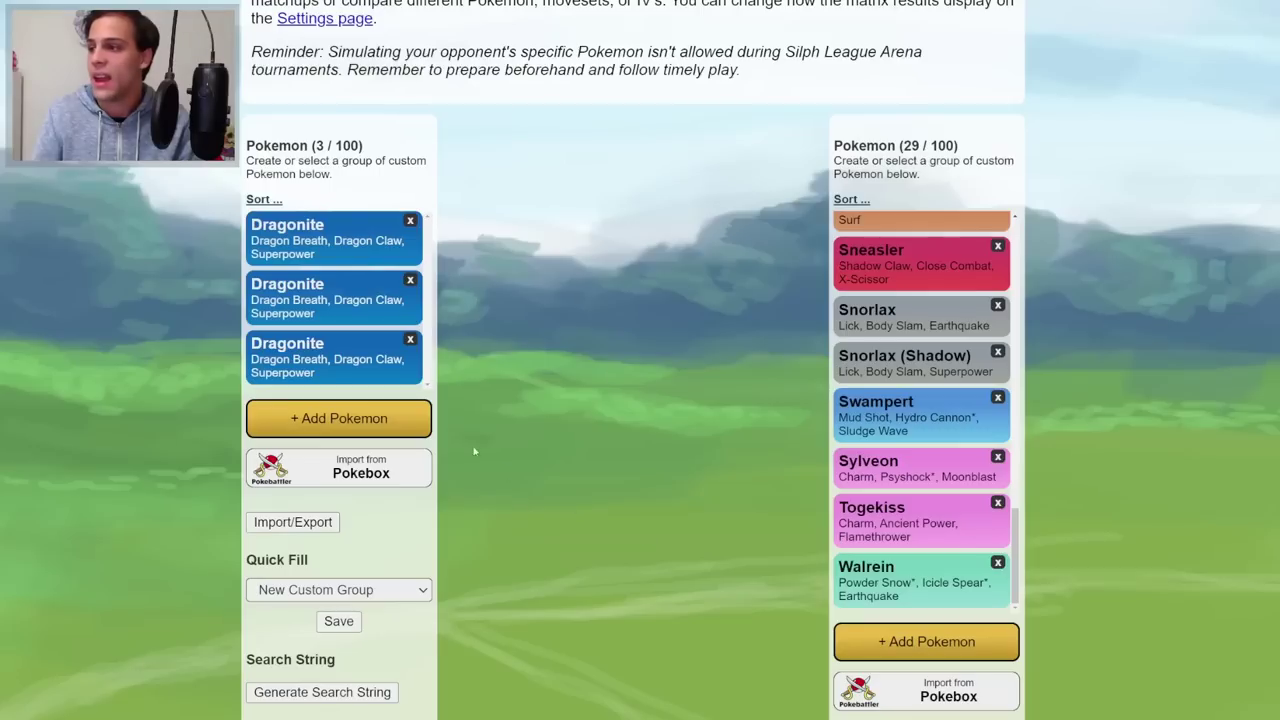
Add a fourth Dragonite with 12/12/12 IVs
left_click(425, 420)
type("drag")
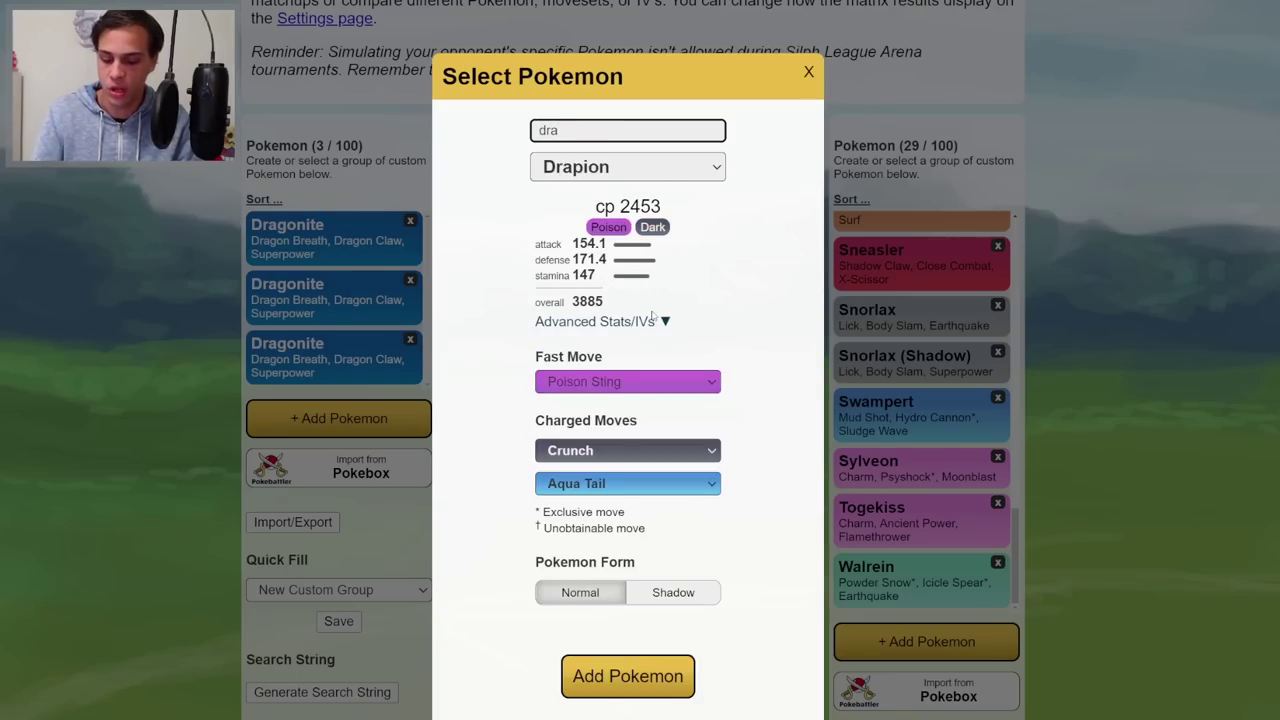
left_click(632, 321)
double_click(606, 369)
type("12")
left_click(652, 369)
type("2")
double_click(698, 369)
type("12")
scroll(660, 547, "down", 4)
left_click(628, 562)
scroll(566, 152, "down", 5)
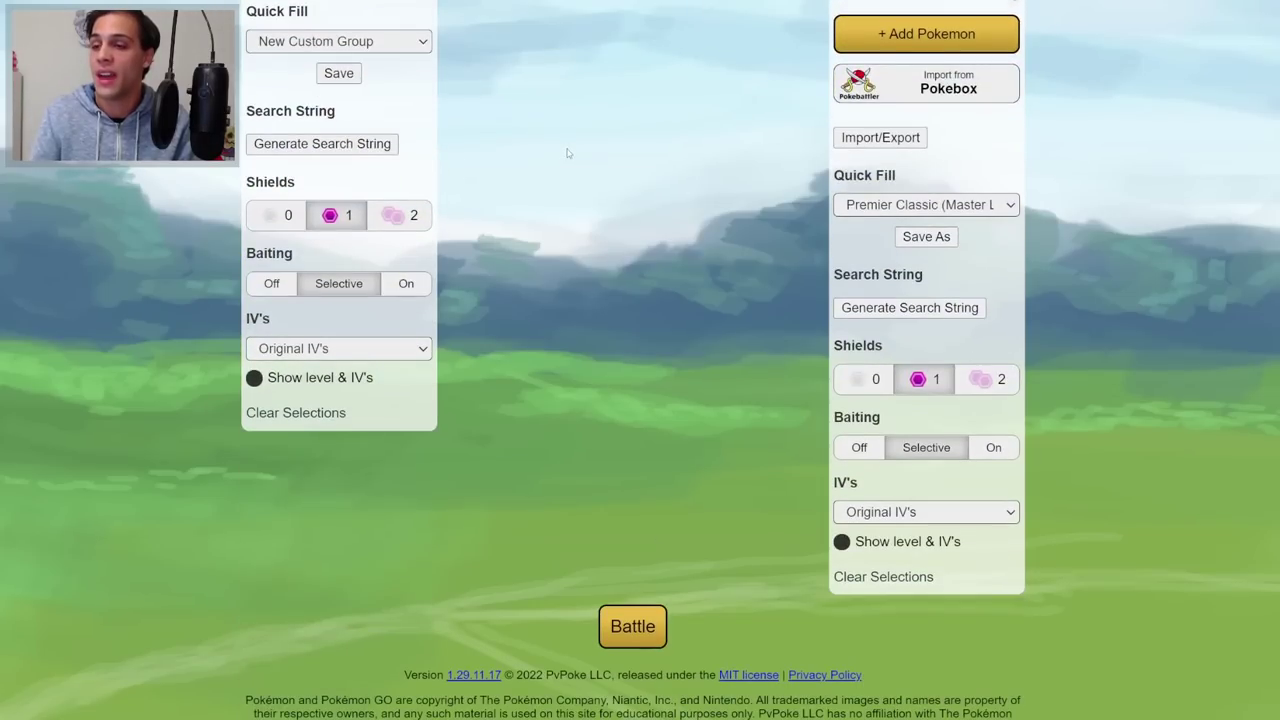
left_click(631, 629)
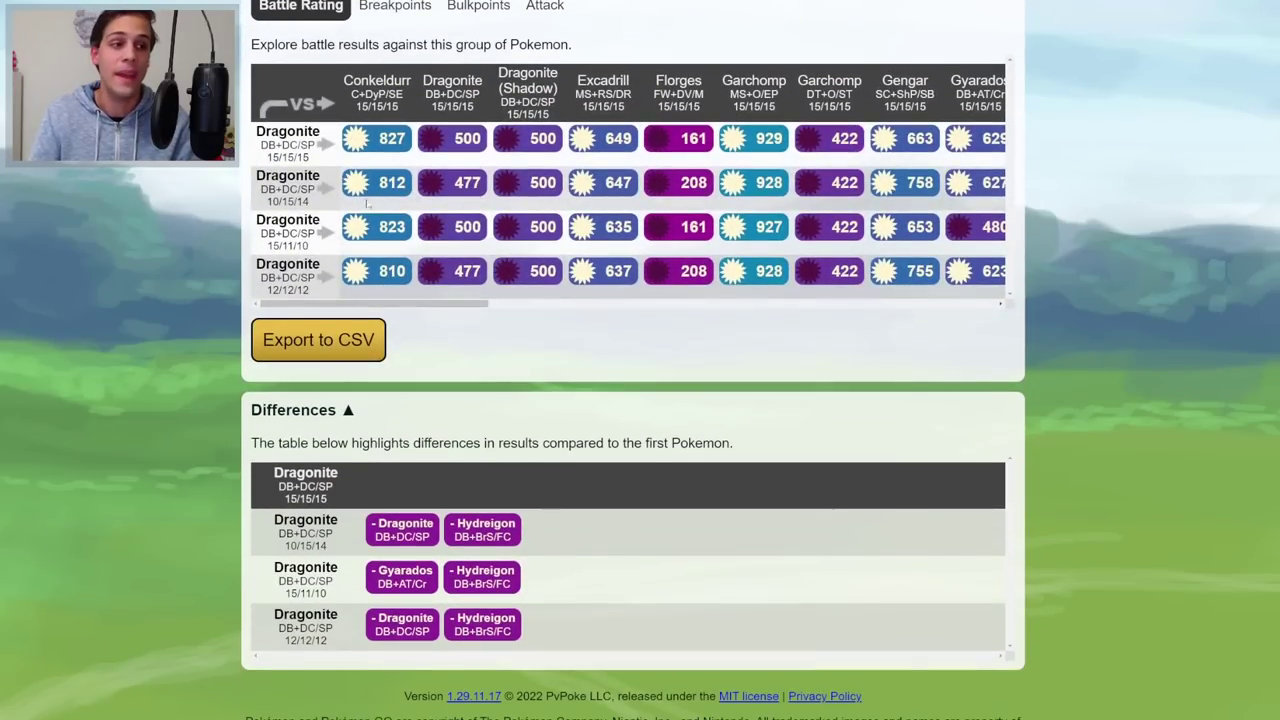
scroll(587, 33, "up", 2)
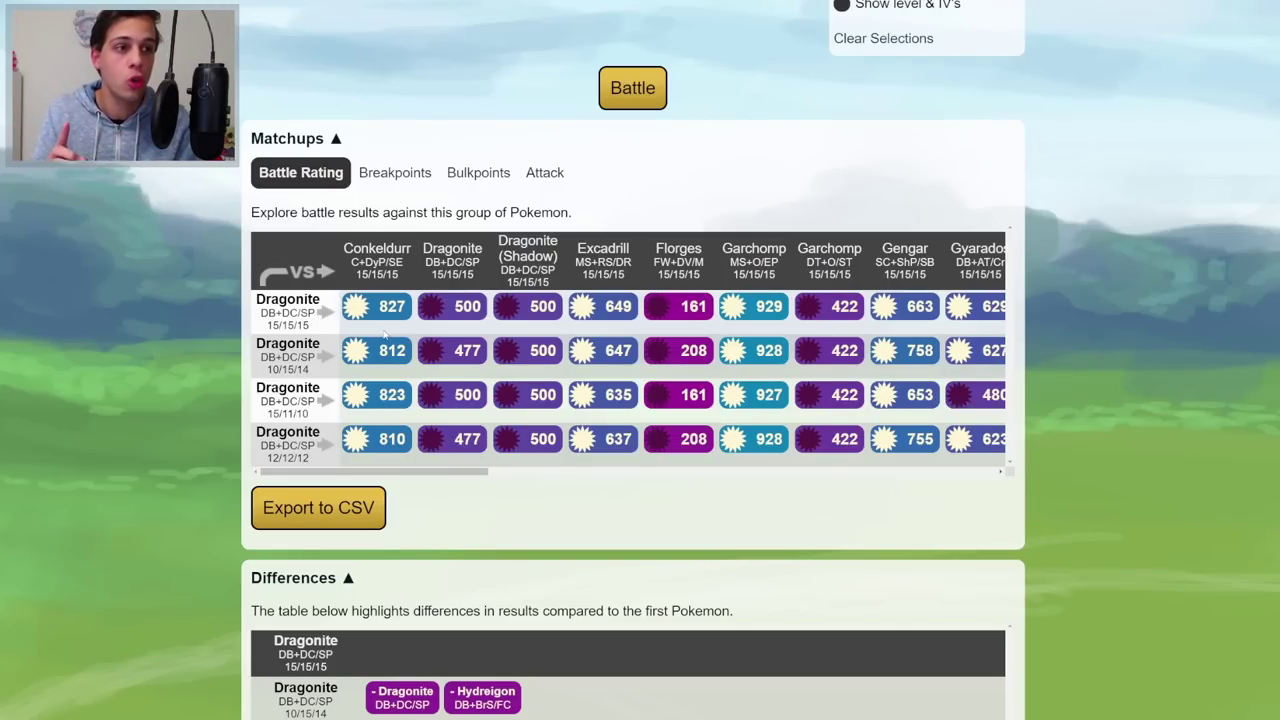
scroll(384, 336, "up", 6)
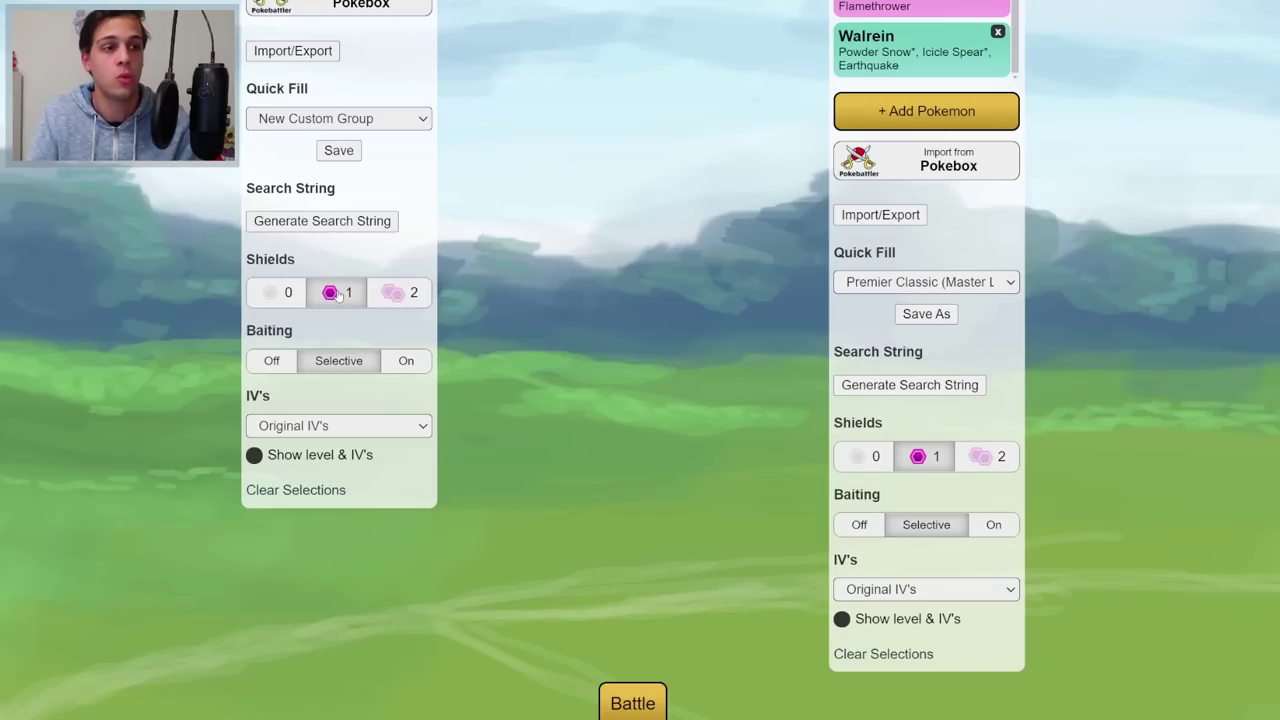
left_click(410, 300)
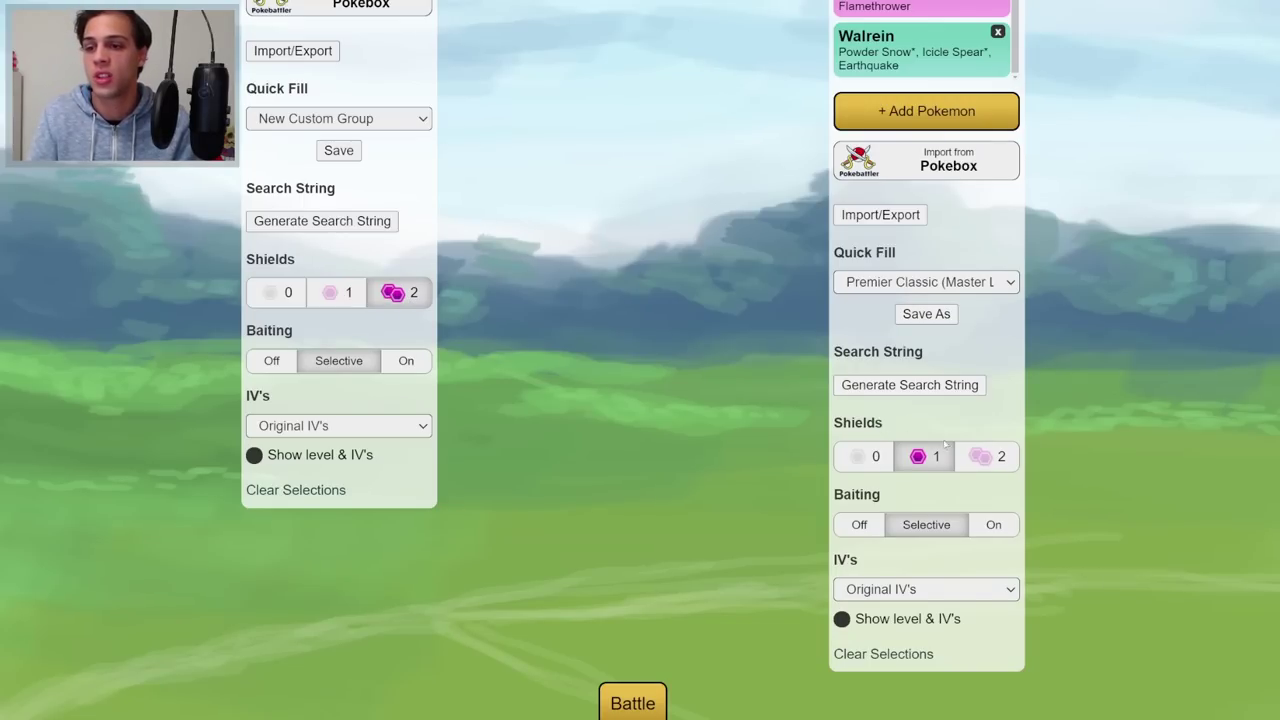
left_click(985, 457)
left_click(268, 296)
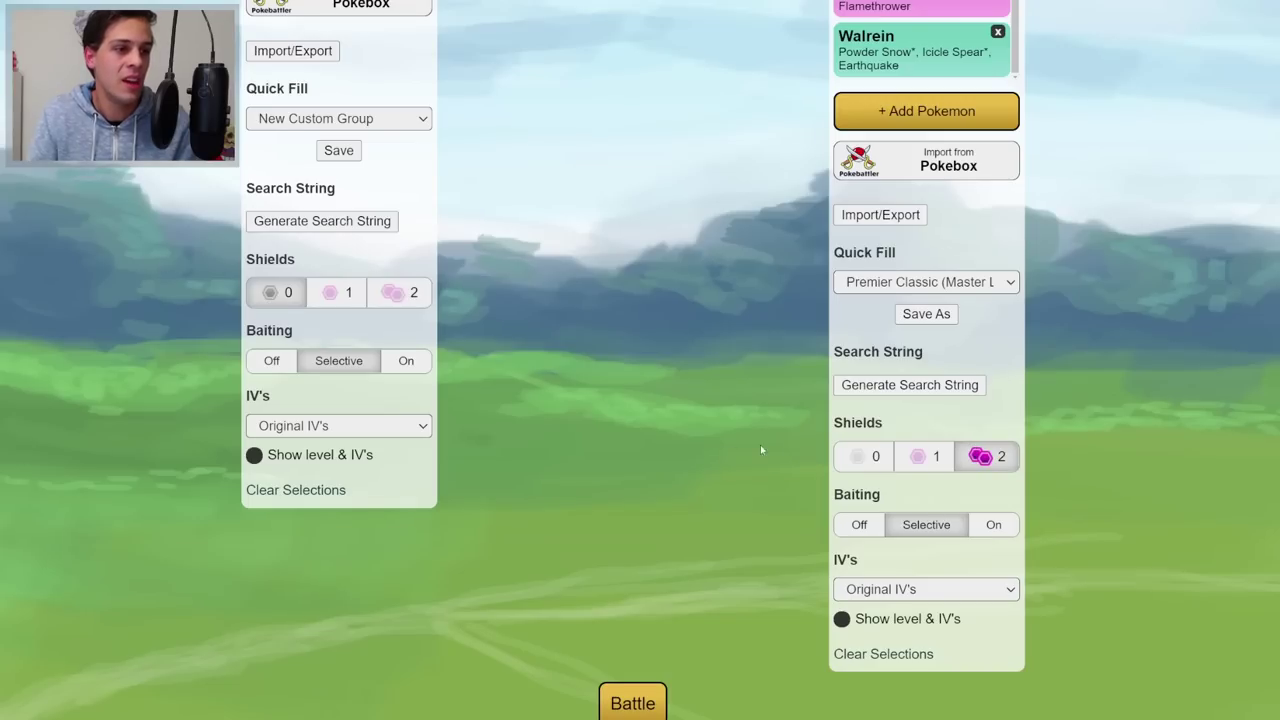
left_click(862, 459)
left_click(352, 293)
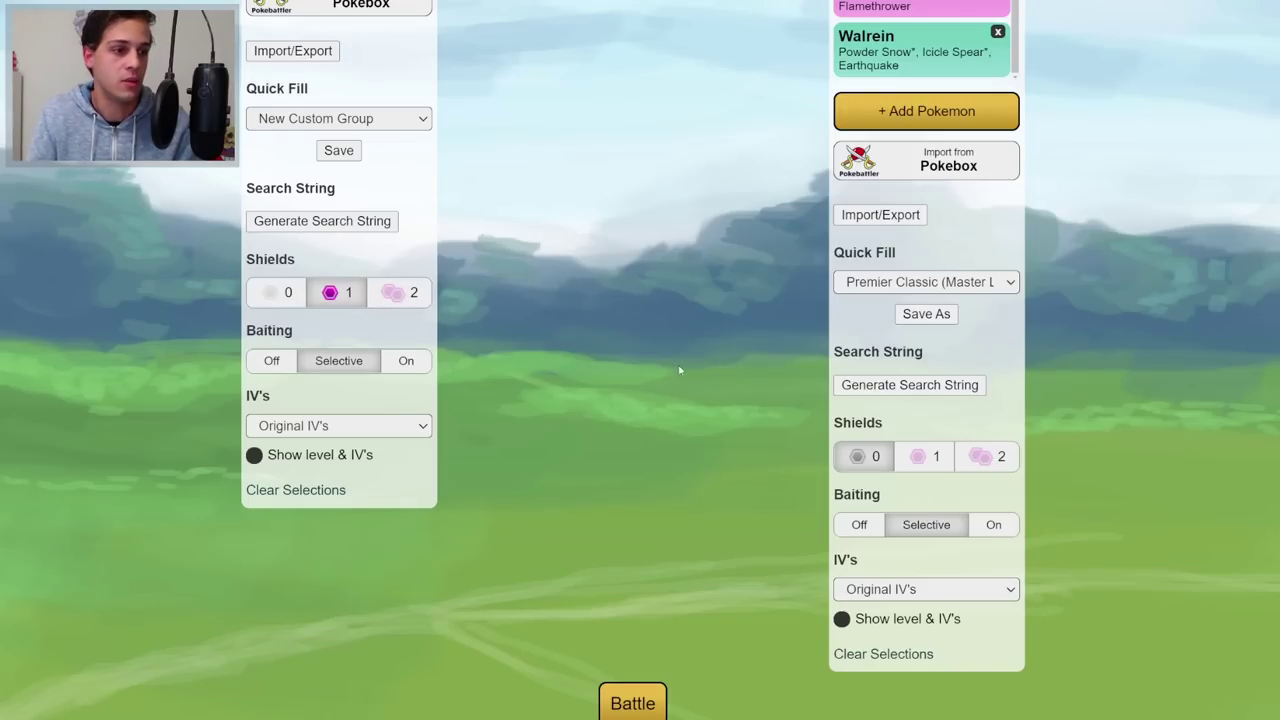
left_click(902, 460)
scroll(590, 359, "down", 2)
scroll(477, 143, "down", 4)
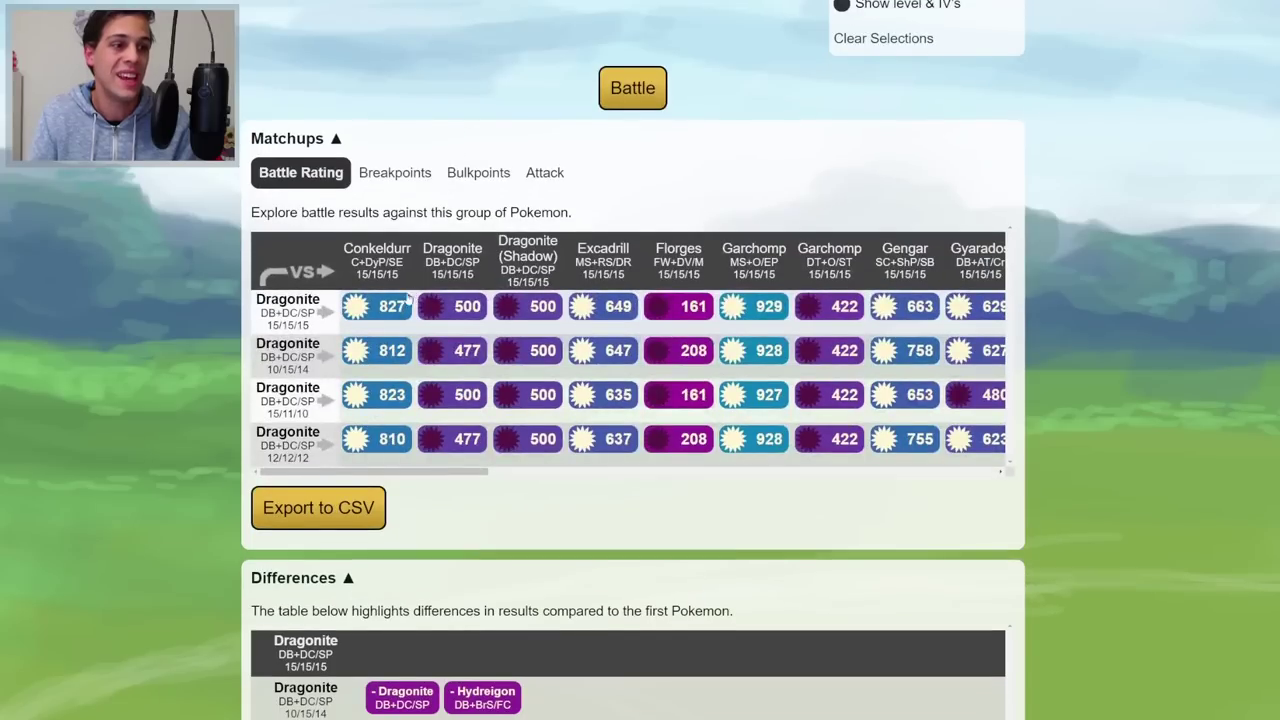
scroll(405, 295, "down", 1)
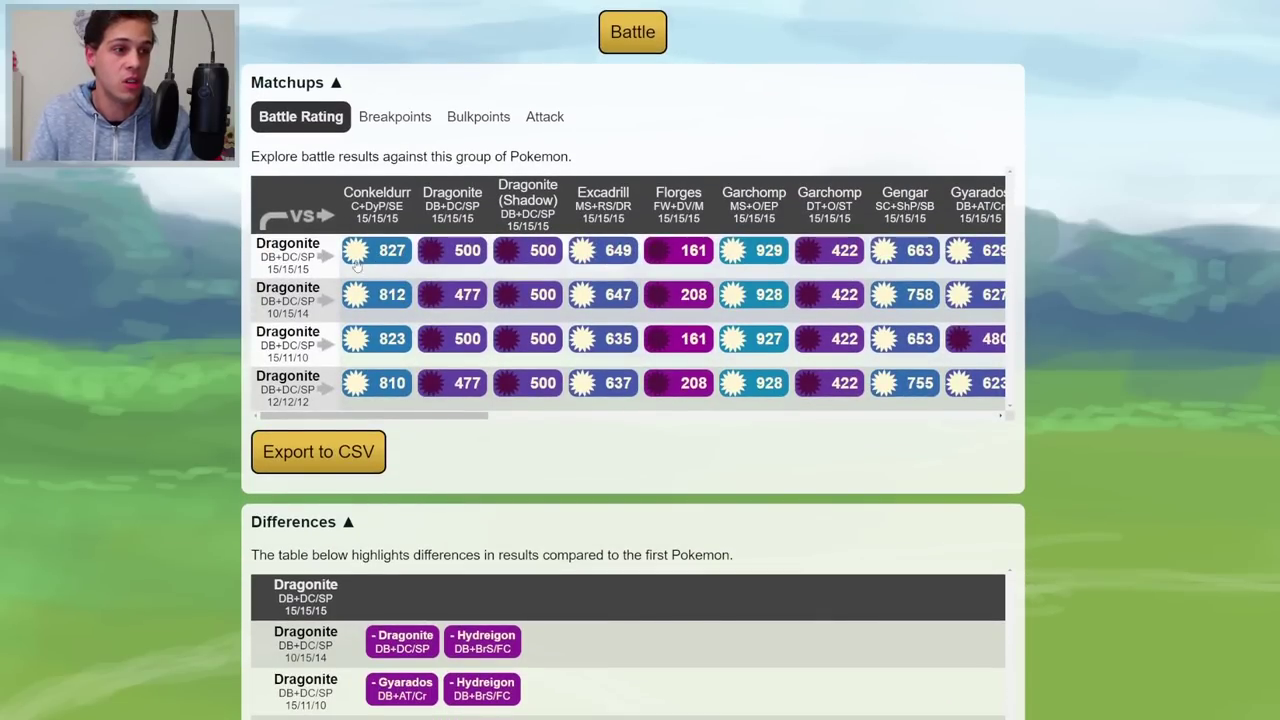
left_click_drag(352, 192, 399, 219)
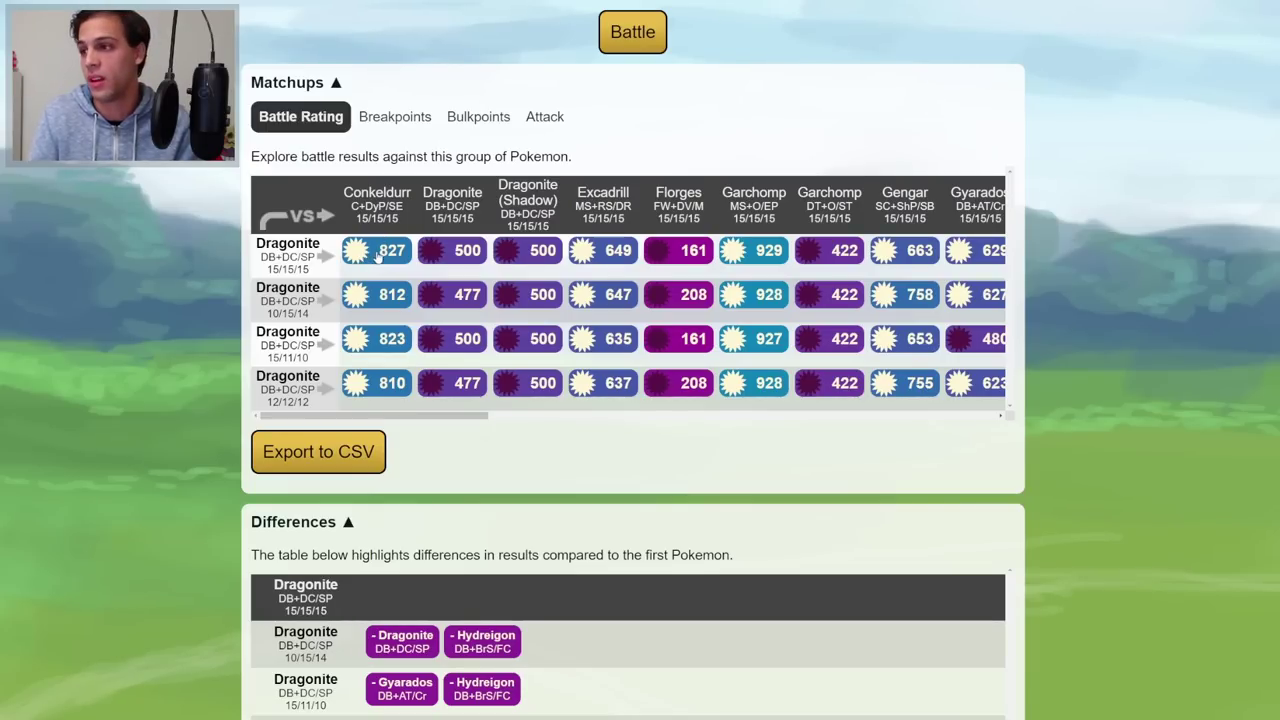
scroll(447, 418, "up", 1)
scroll(450, 420, "right", 3)
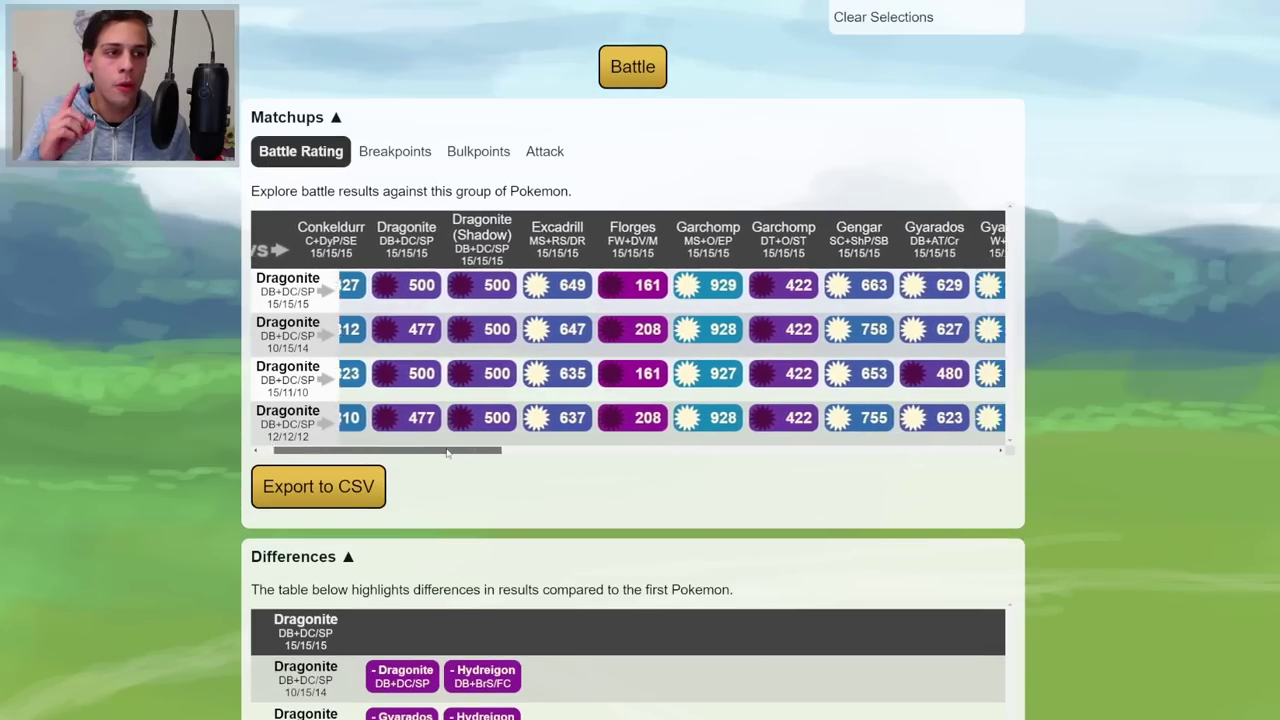
scroll(520, 485, "down", 3)
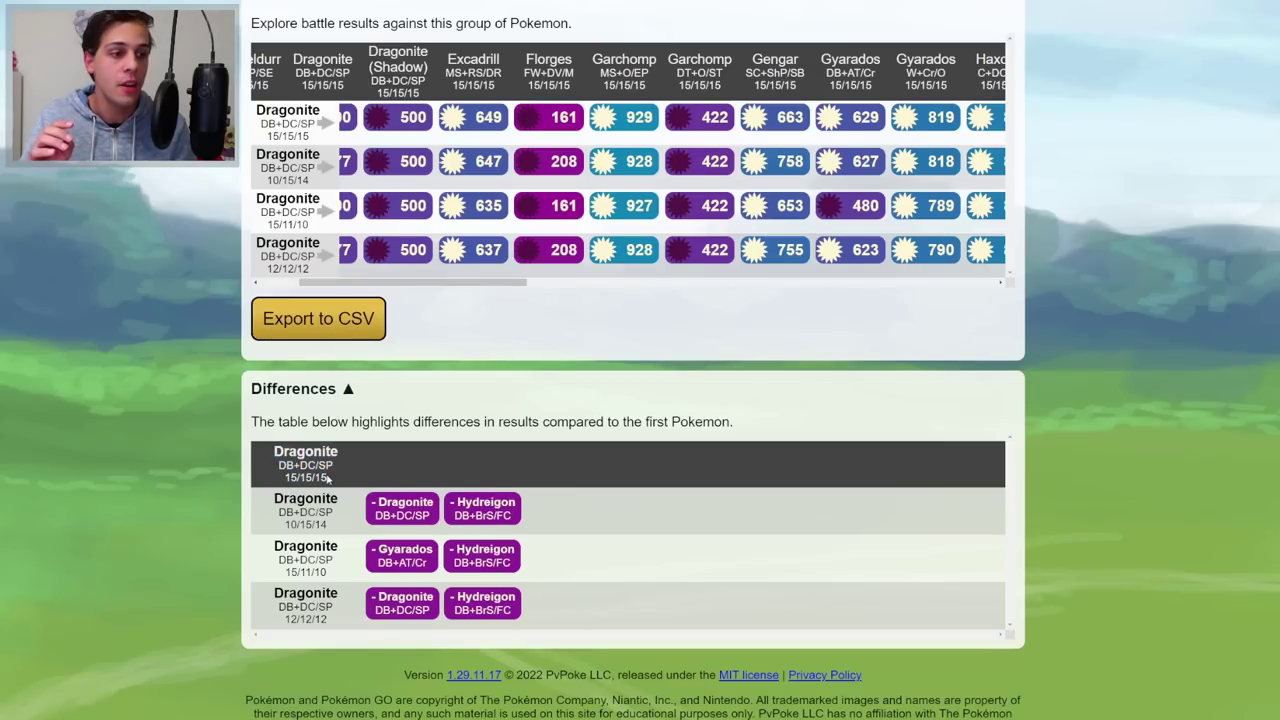
left_click_drag(284, 494, 352, 626)
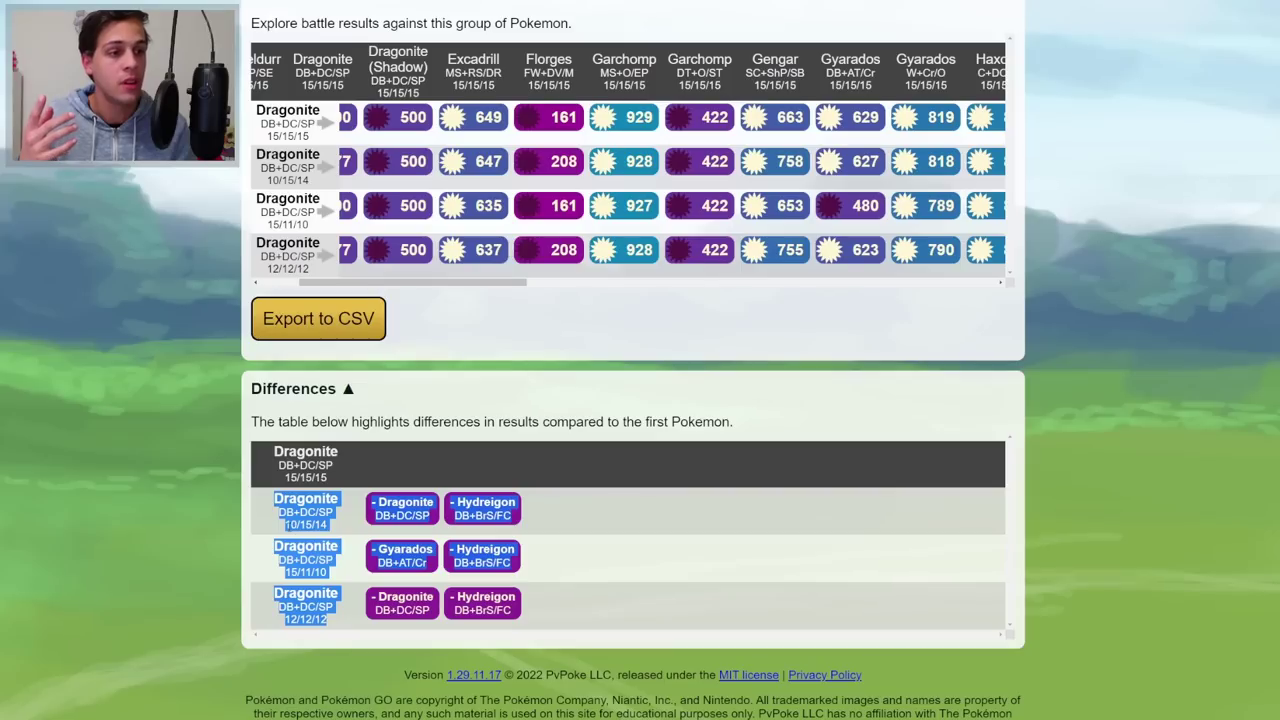
left_click(328, 524)
left_click_drag(297, 524, 287, 524)
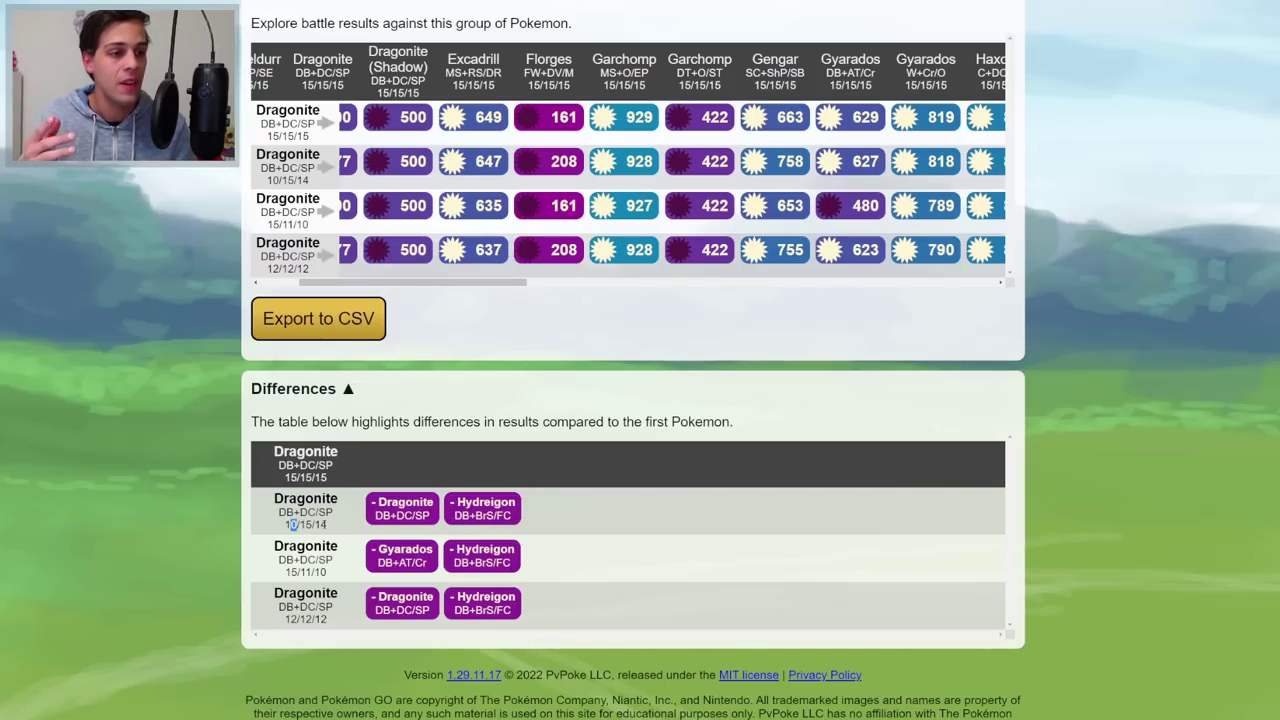
left_click(326, 524)
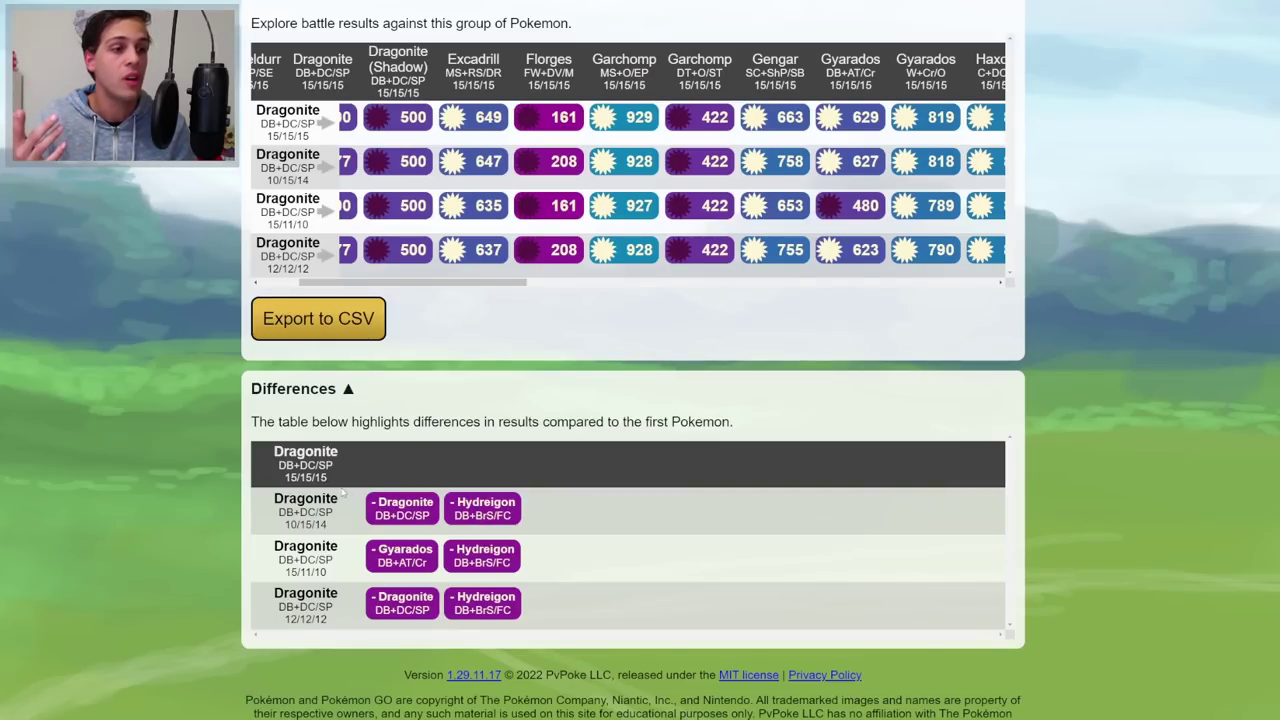
Highlight the Hydreigon column and open the 15/15/15 Dragonite's 502-rated battle against it
left_click(477, 509)
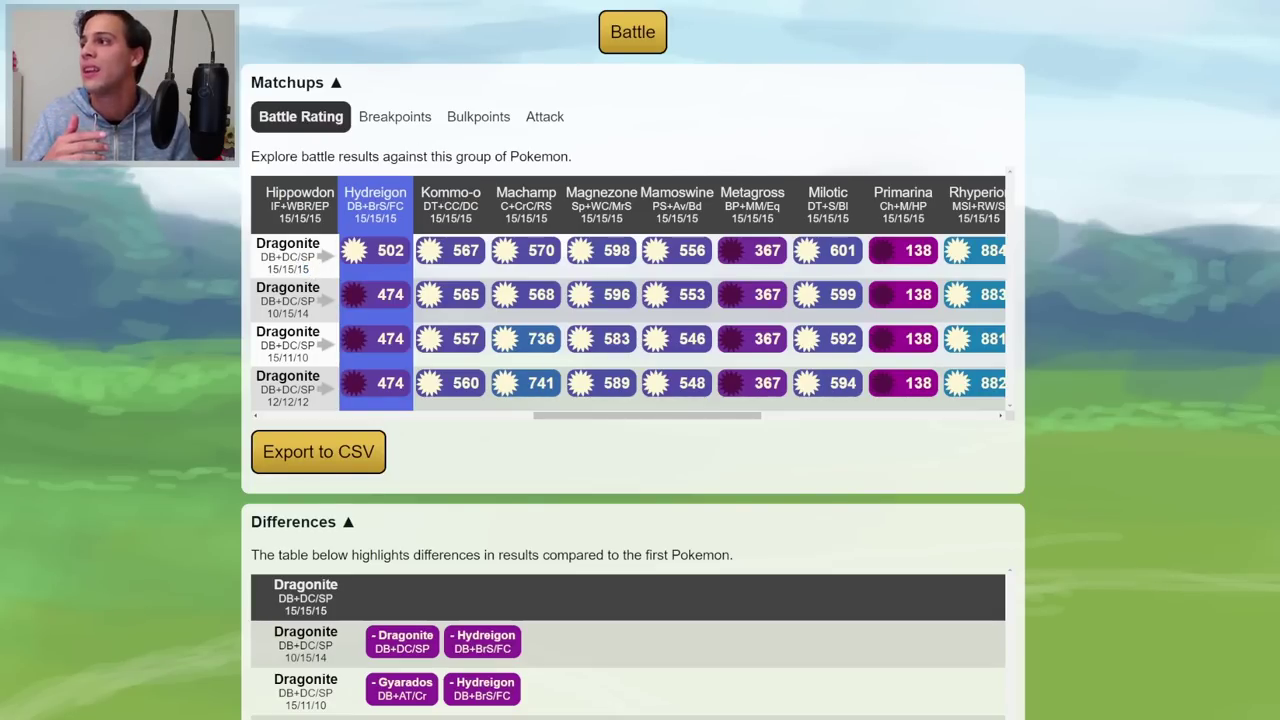
left_click(375, 250)
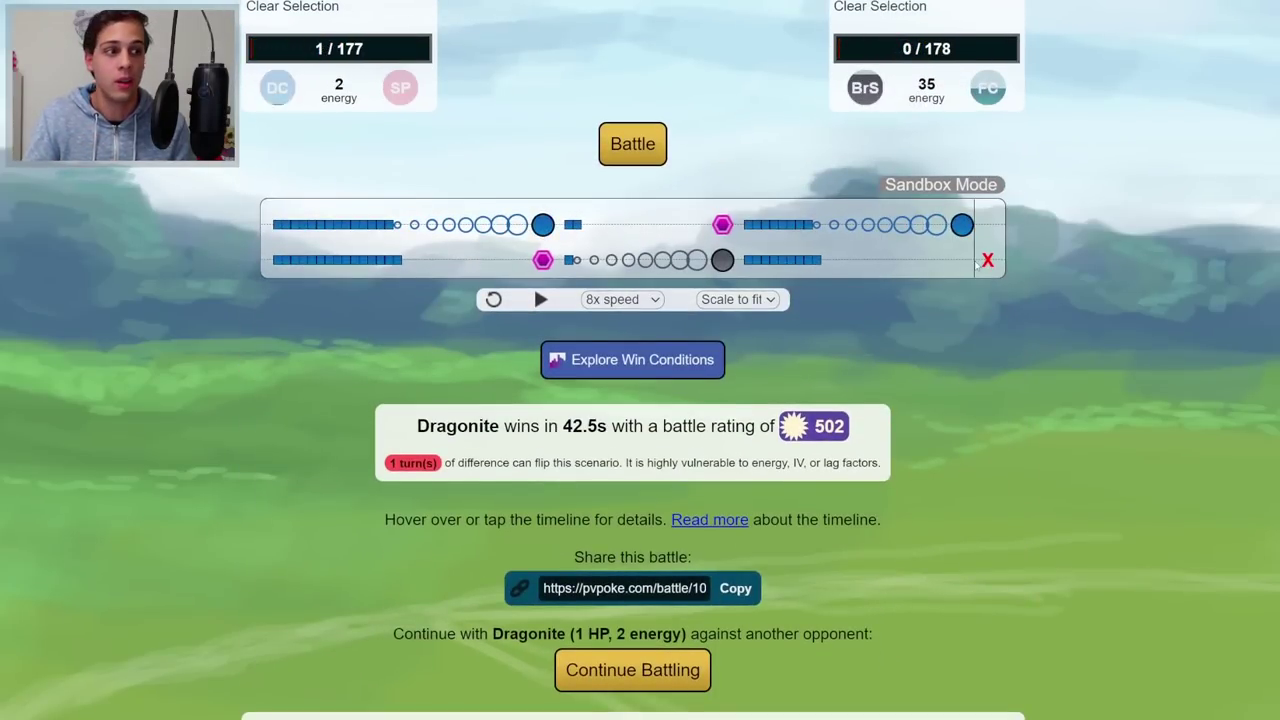
scroll(977, 263, "up", 3)
mouse_move(965, 505)
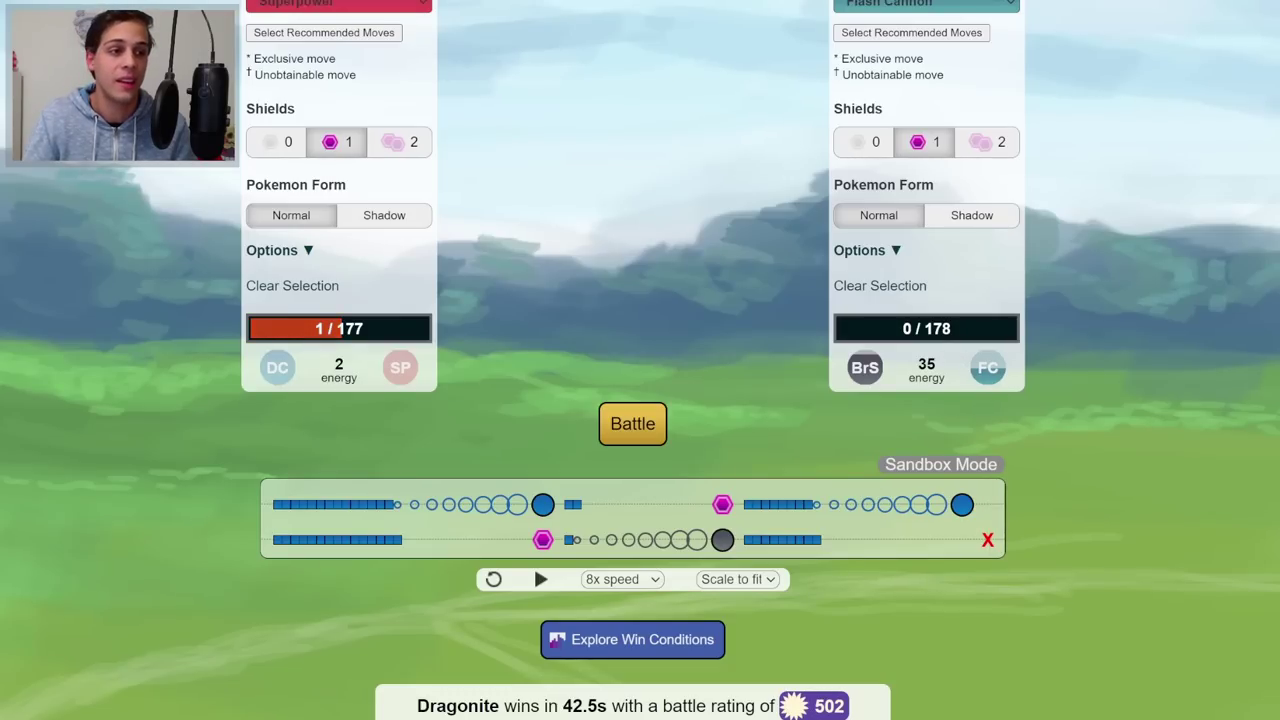
scroll(632, 400, "down", 4)
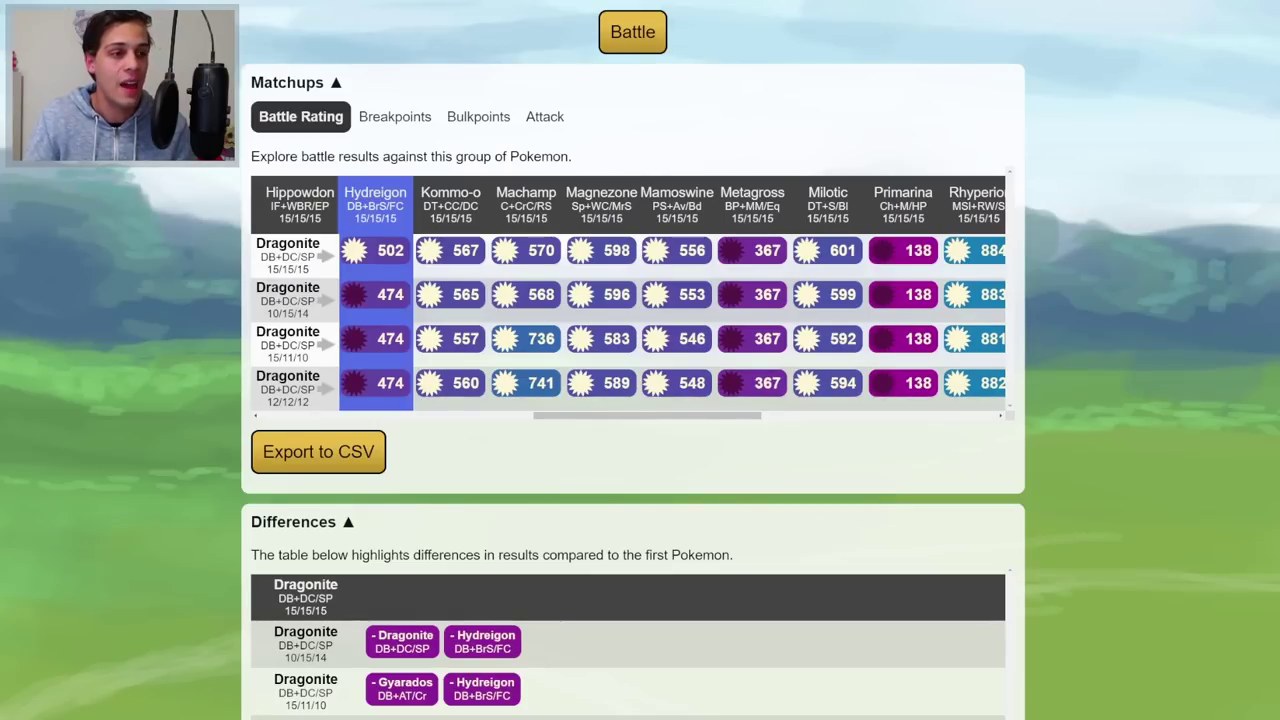
Highlight the Gyarados DB+AT/Cr column, where 15/11/10 loses at 480 and others win
scroll(170, 345, "down", 1)
scroll(174, 354, "down", 1)
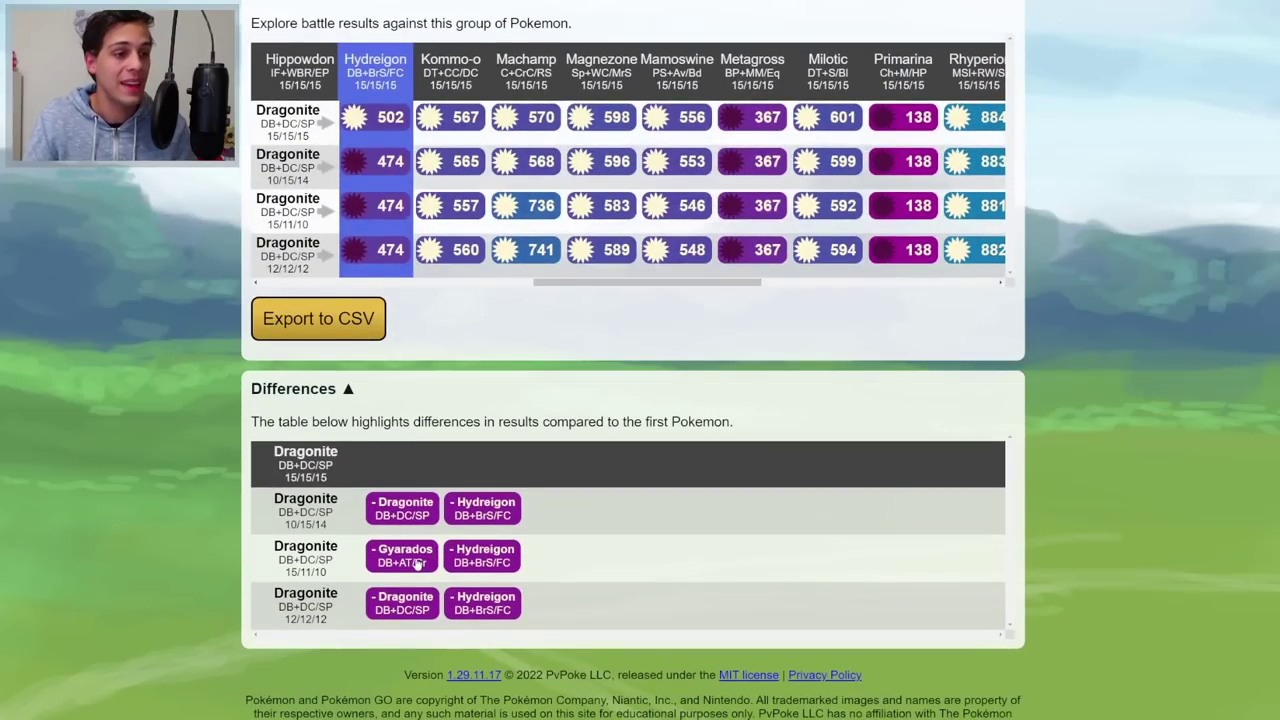
left_click_drag(340, 572, 306, 560)
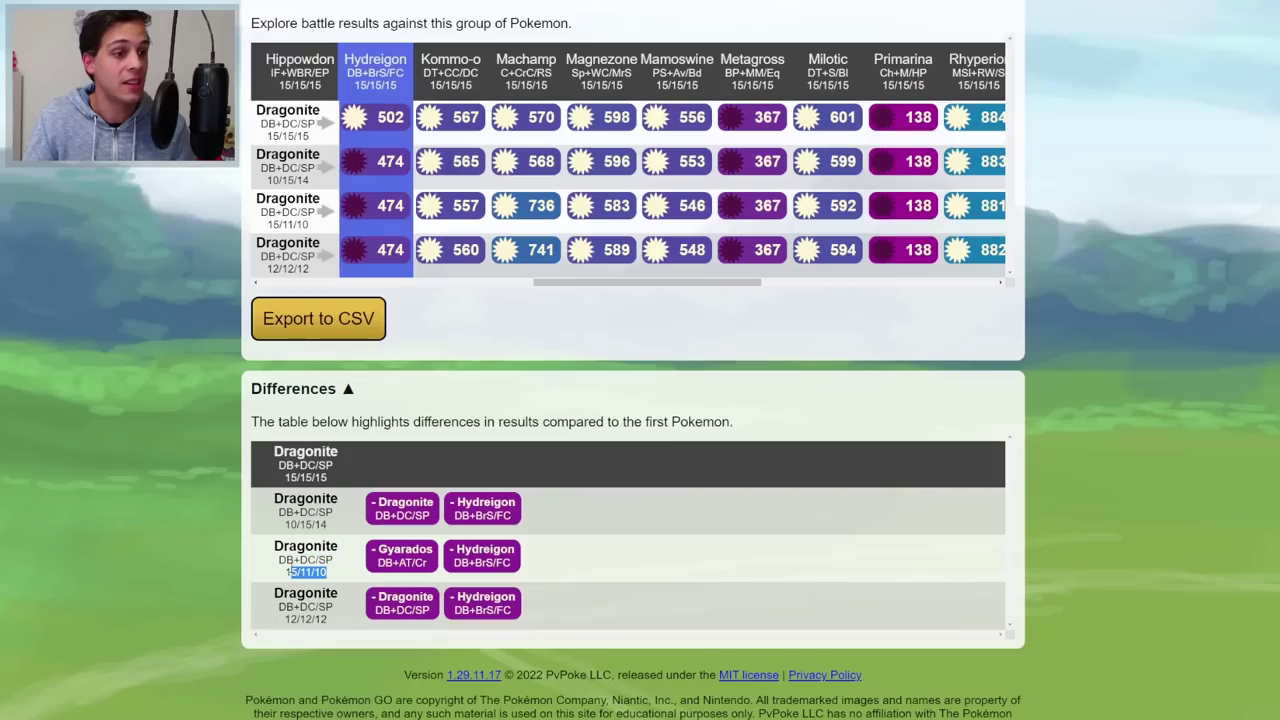
left_click(306, 570)
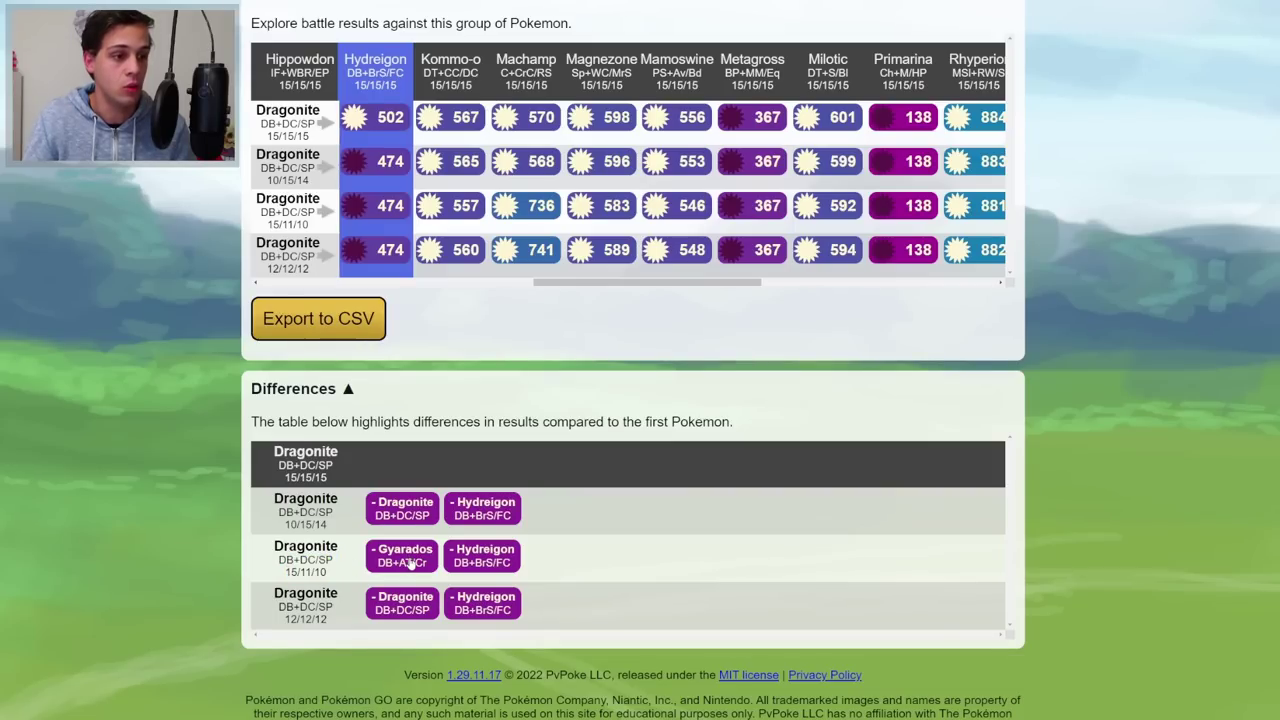
left_click(411, 558)
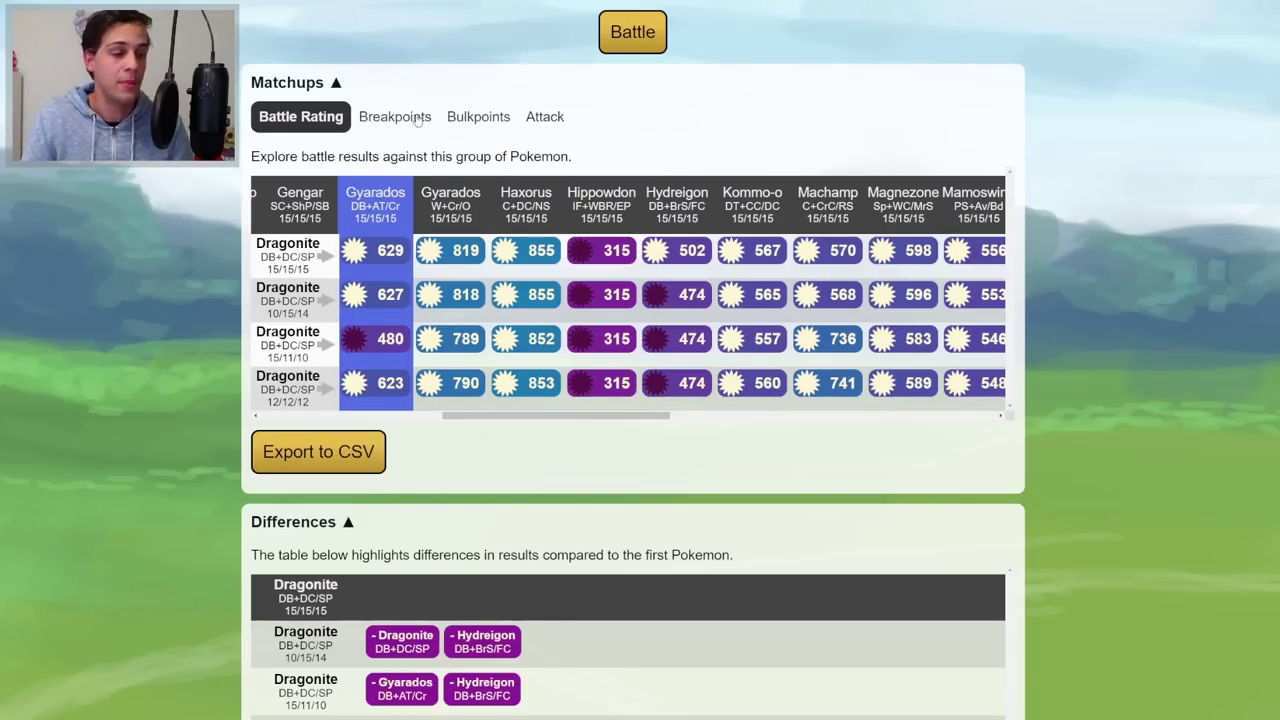
Switch Matchups to Breakpoints and review each Dragonite spread's losses in the Differences table
left_click(410, 118)
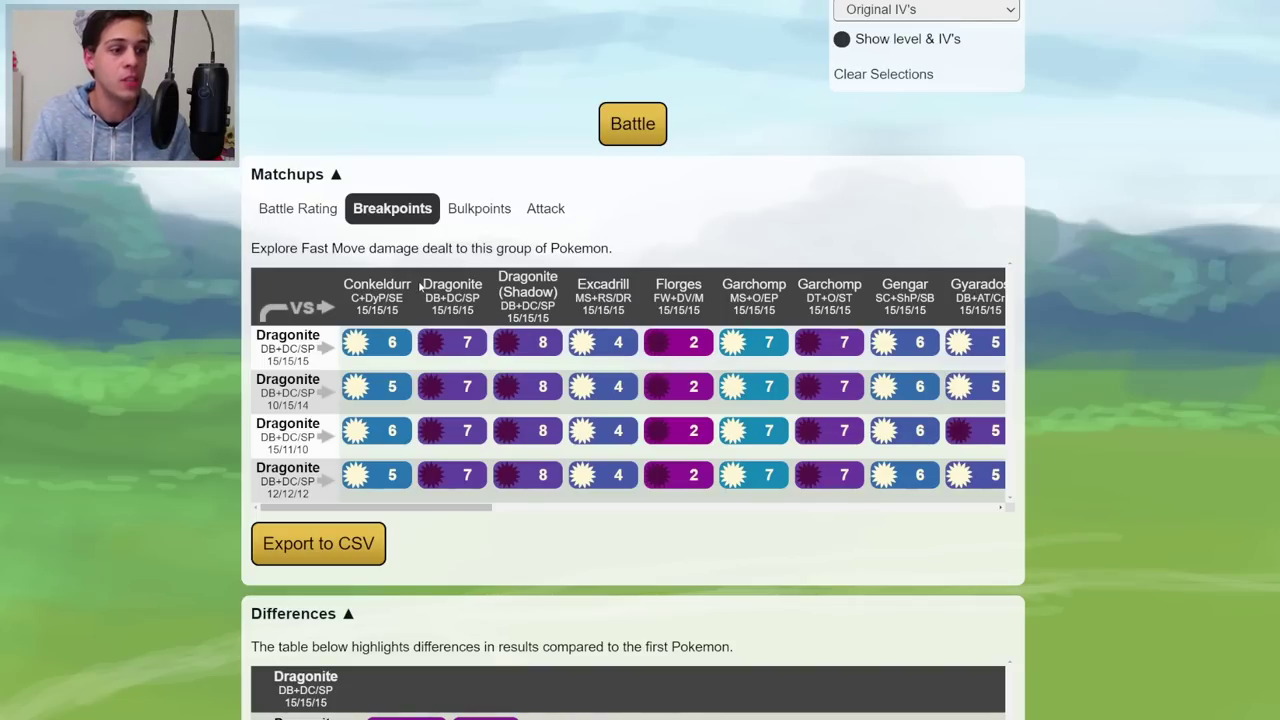
scroll(420, 290, "down", 2)
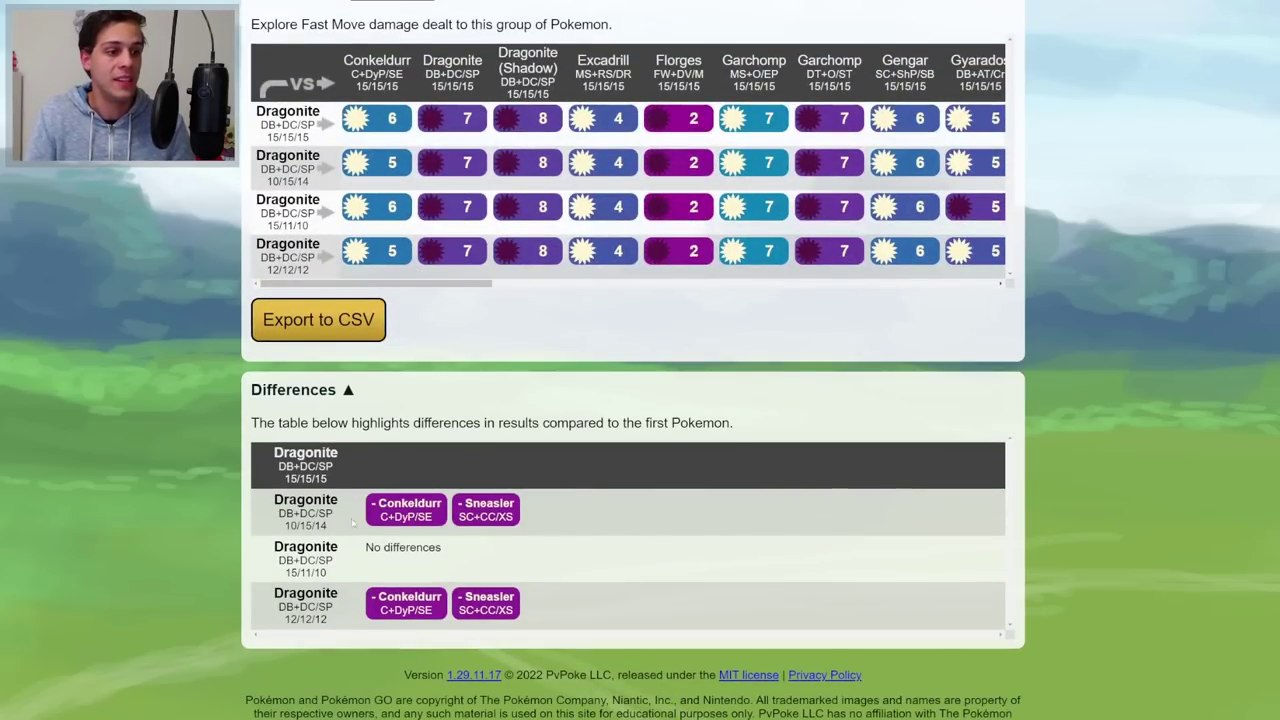
left_click_drag(292, 527, 285, 525)
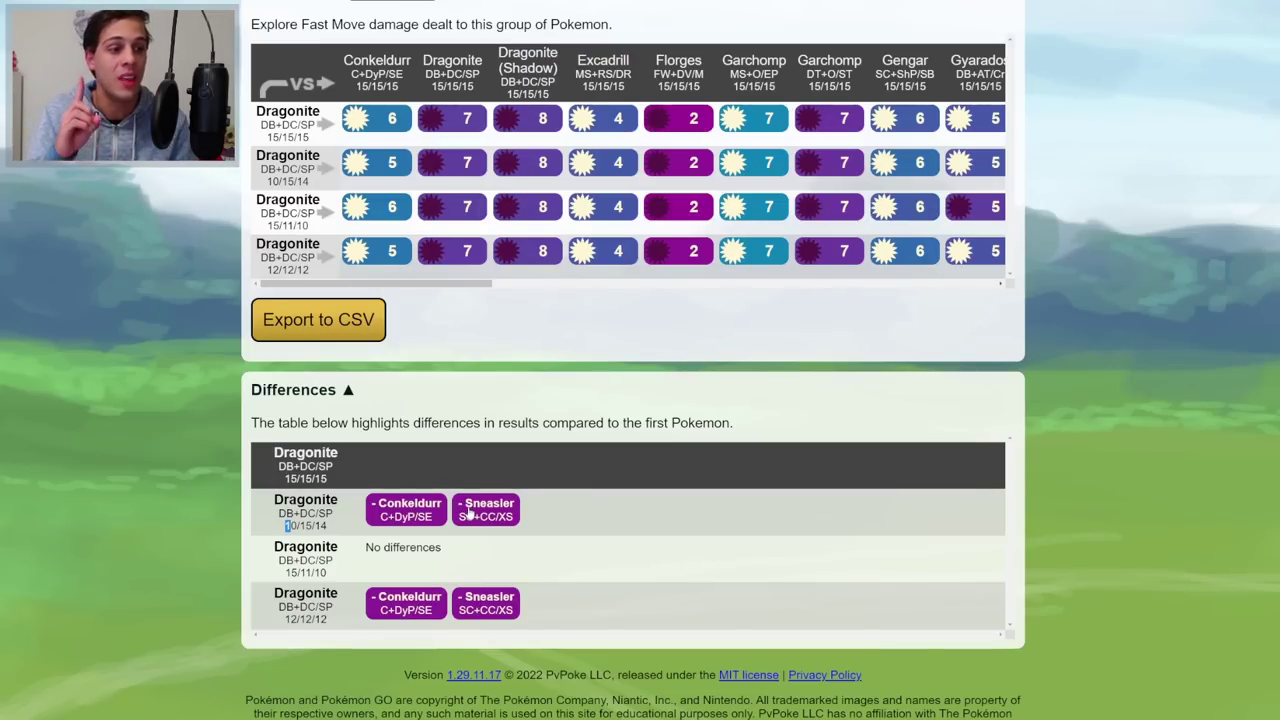
scroll(297, 69, "up", 1)
scroll(297, 95, "down", 1)
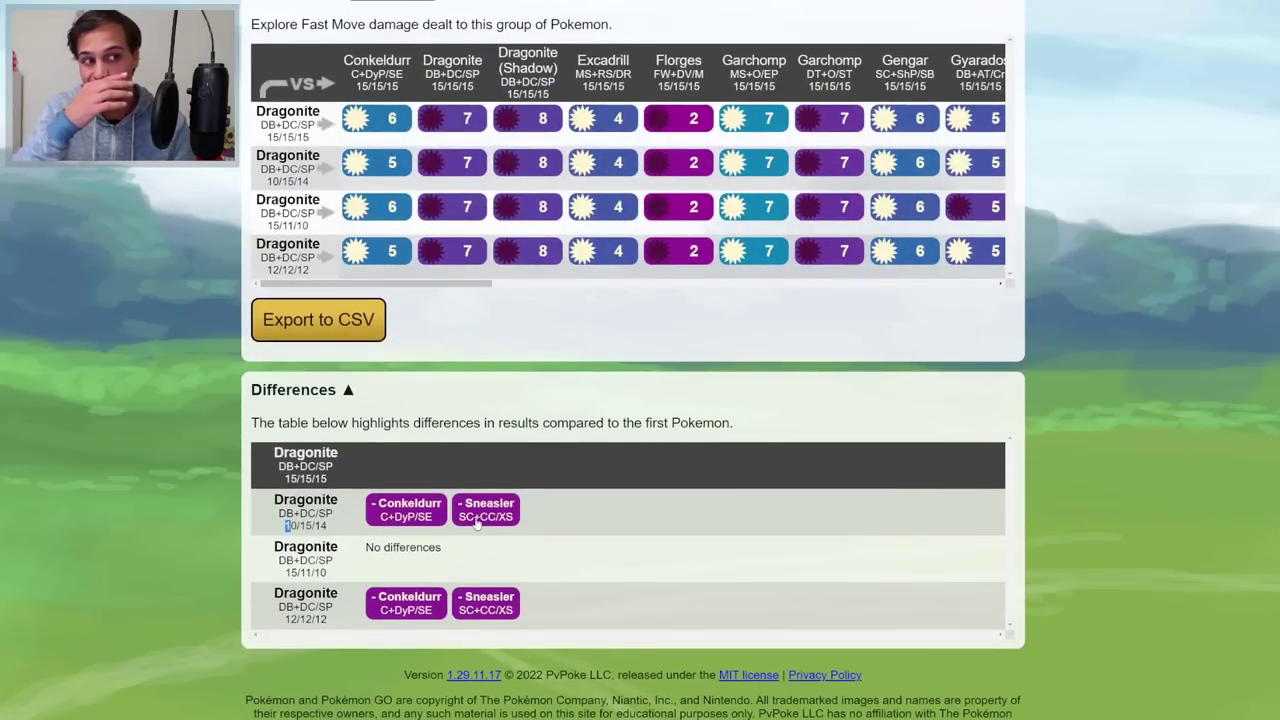
scroll(477, 522, "up", 1)
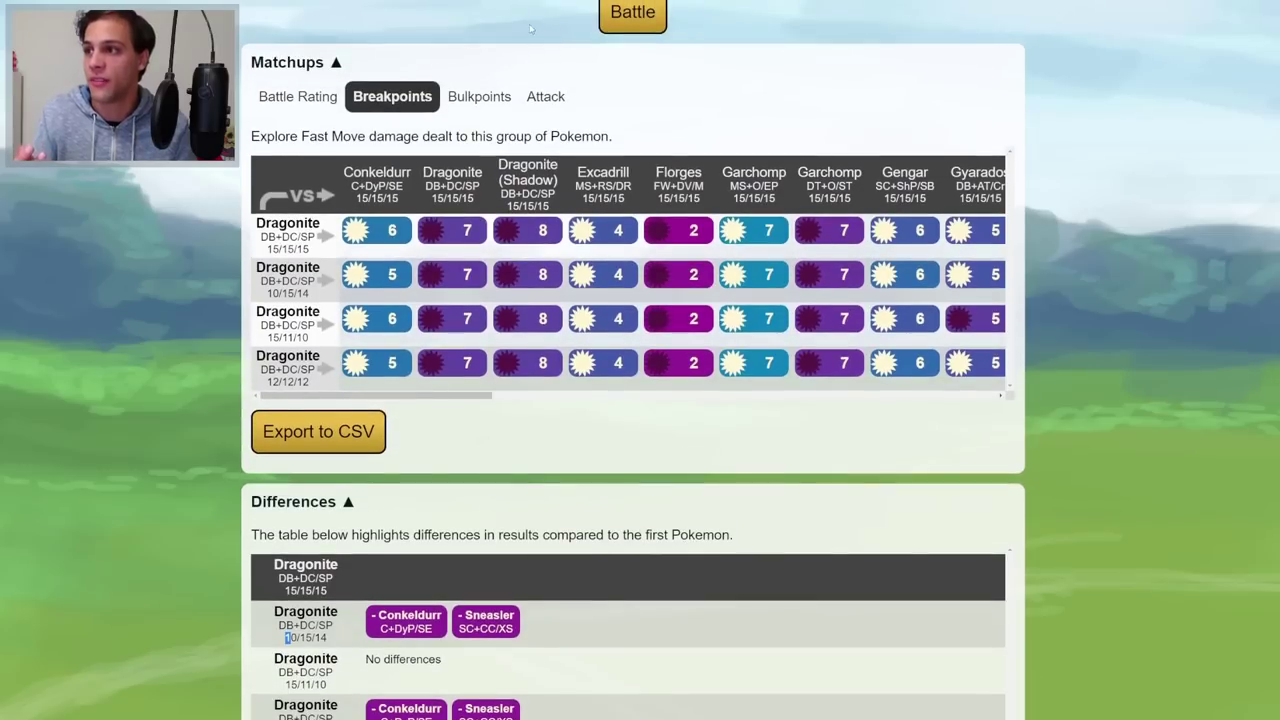
Show Bulkpoints for Gyarados: the 15/11/10 Dragonite takes 6 damage, other spreads take 5
left_click(479, 97)
scroll(404, 526, "down", 1)
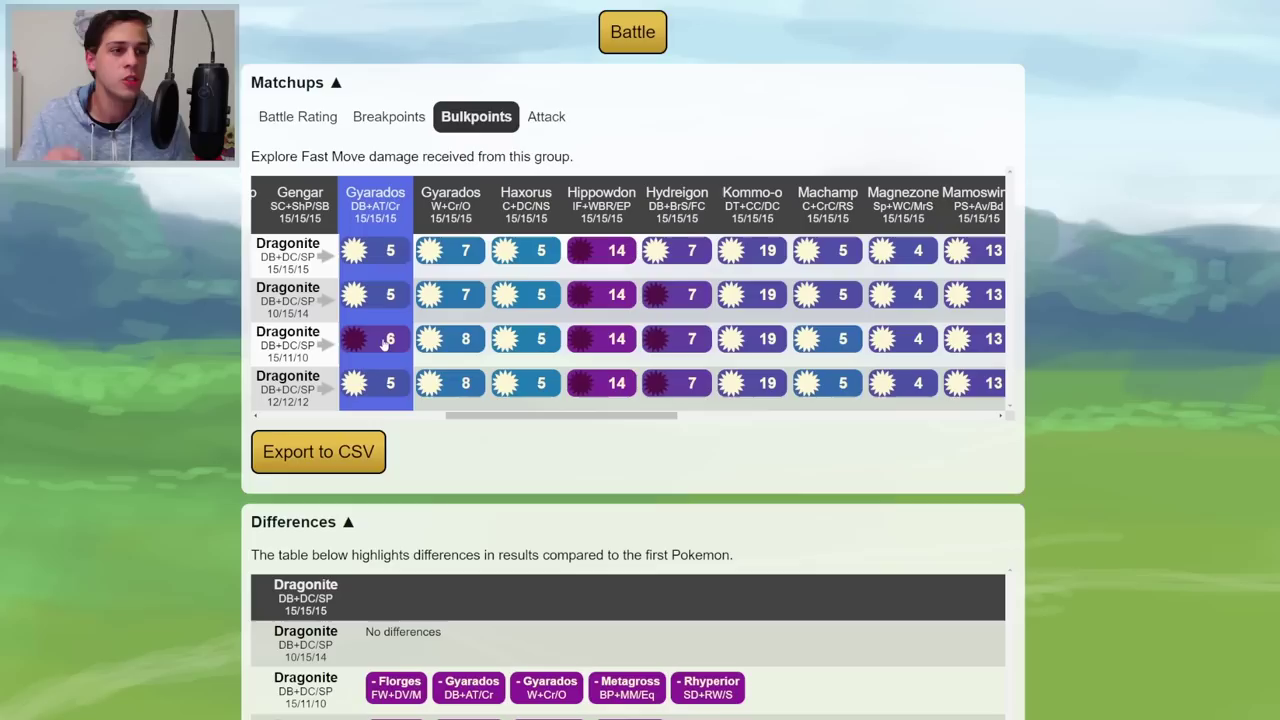
left_click(483, 560)
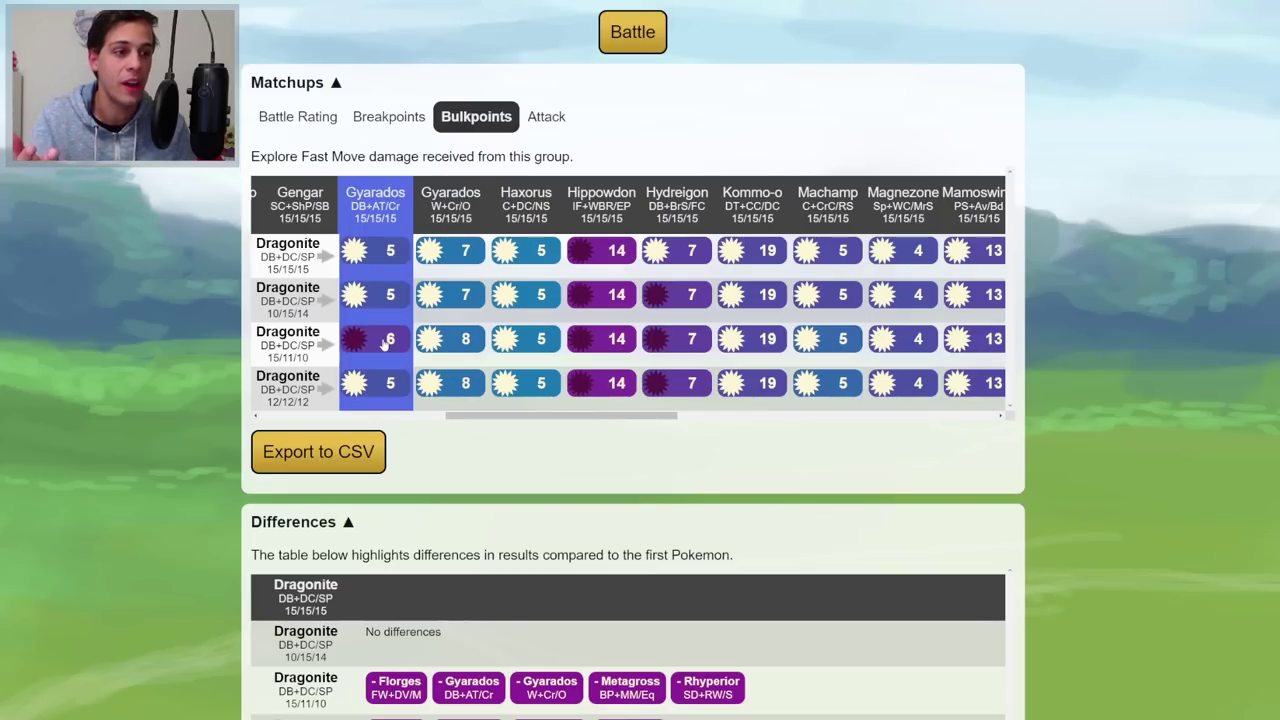
left_click(313, 119)
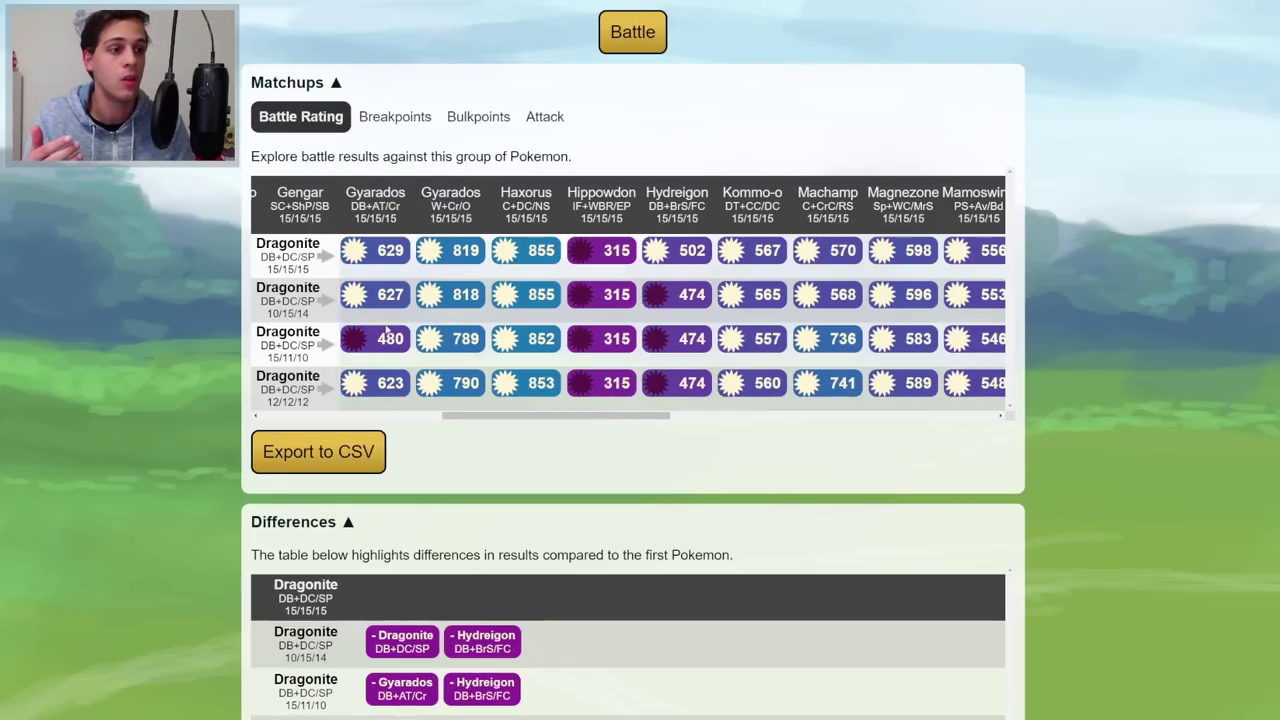
left_click(479, 122)
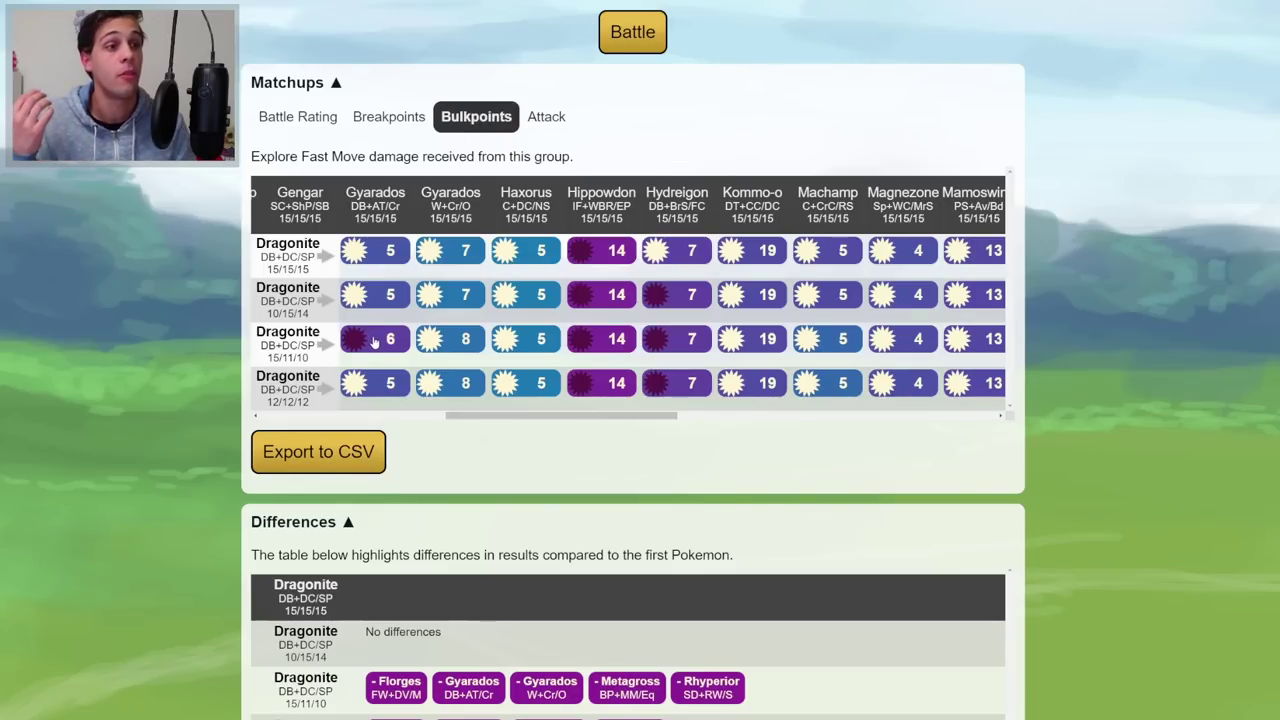
scroll(567, 74, "down", 1)
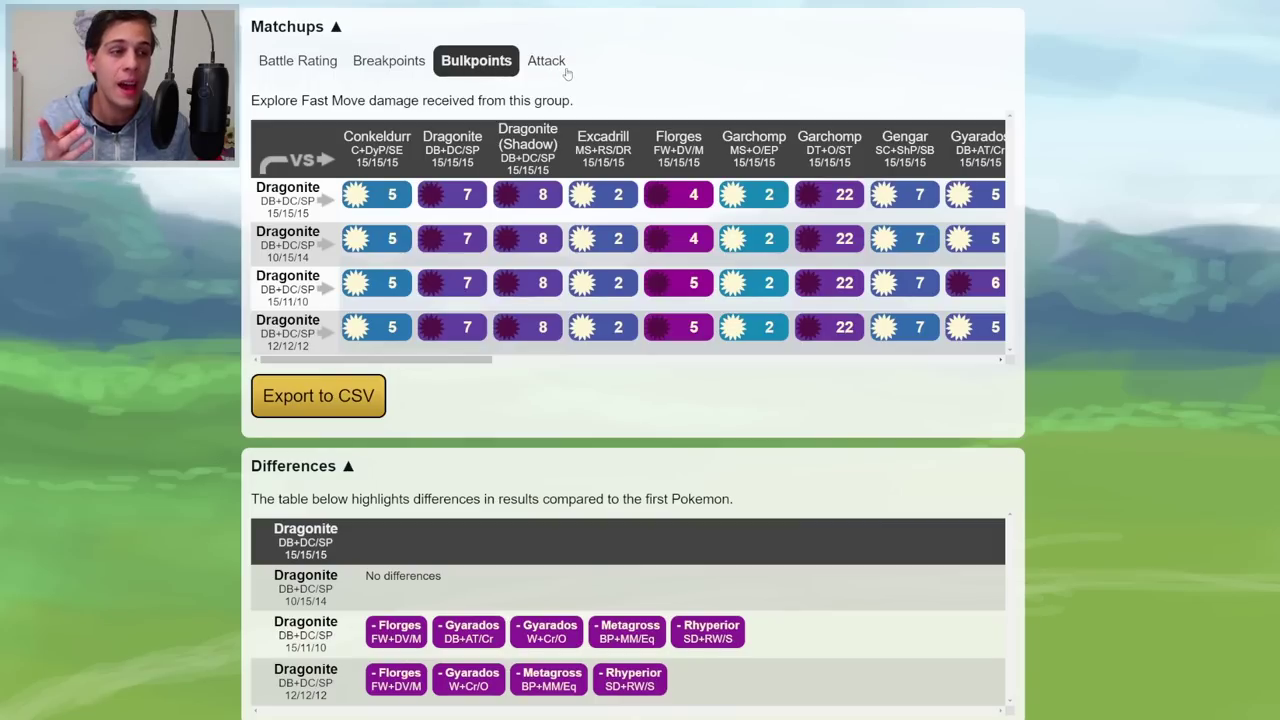
left_click(564, 68)
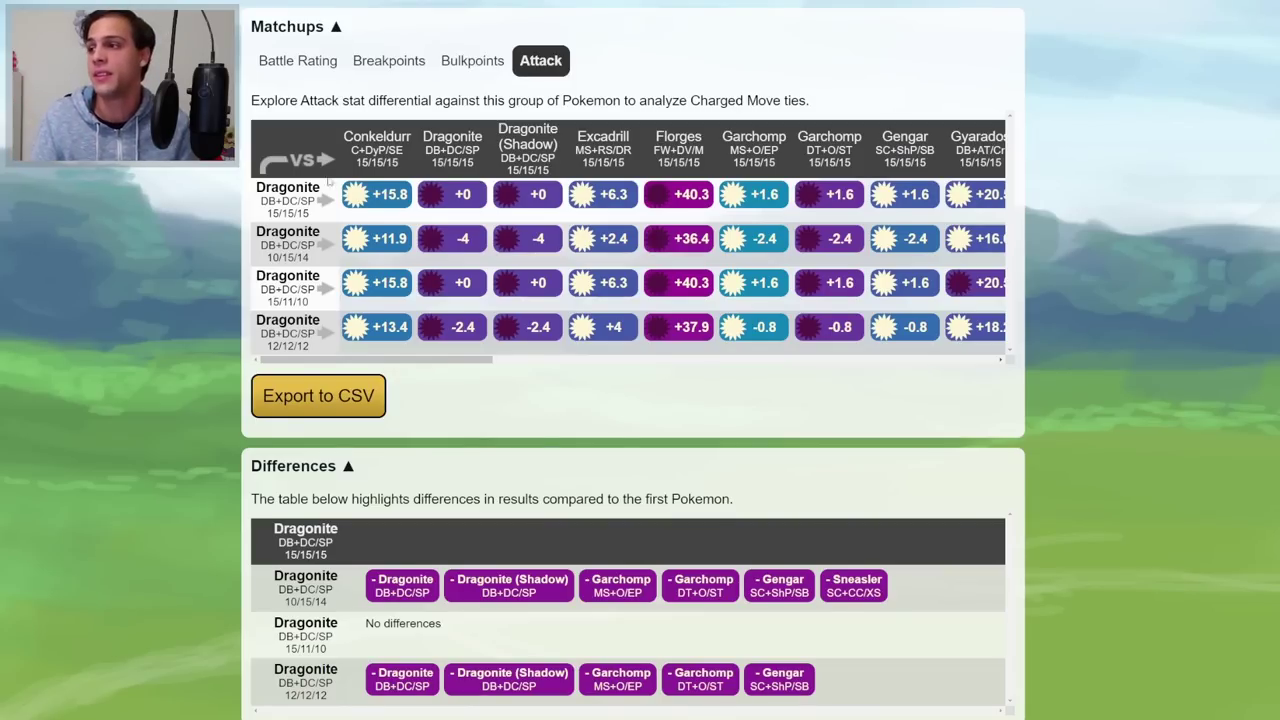
left_click_drag(273, 212, 324, 217)
left_click(350, 168)
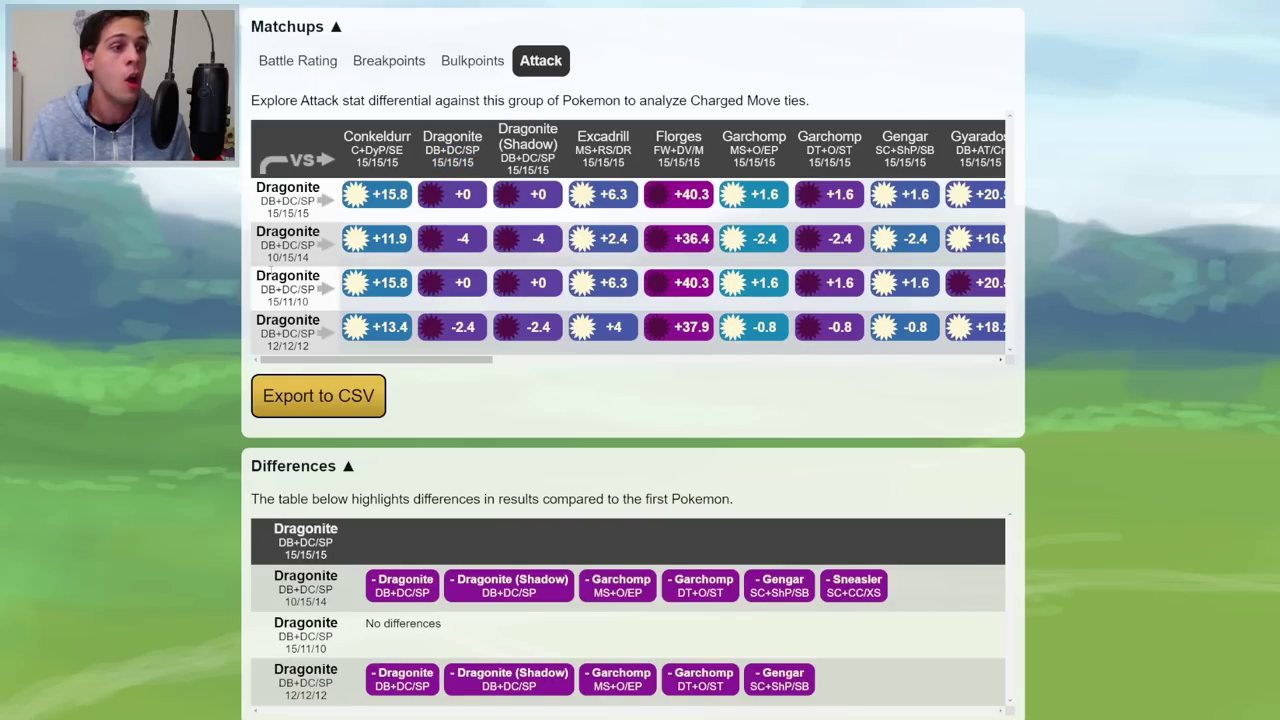
double_click(273, 257)
left_click(275, 257)
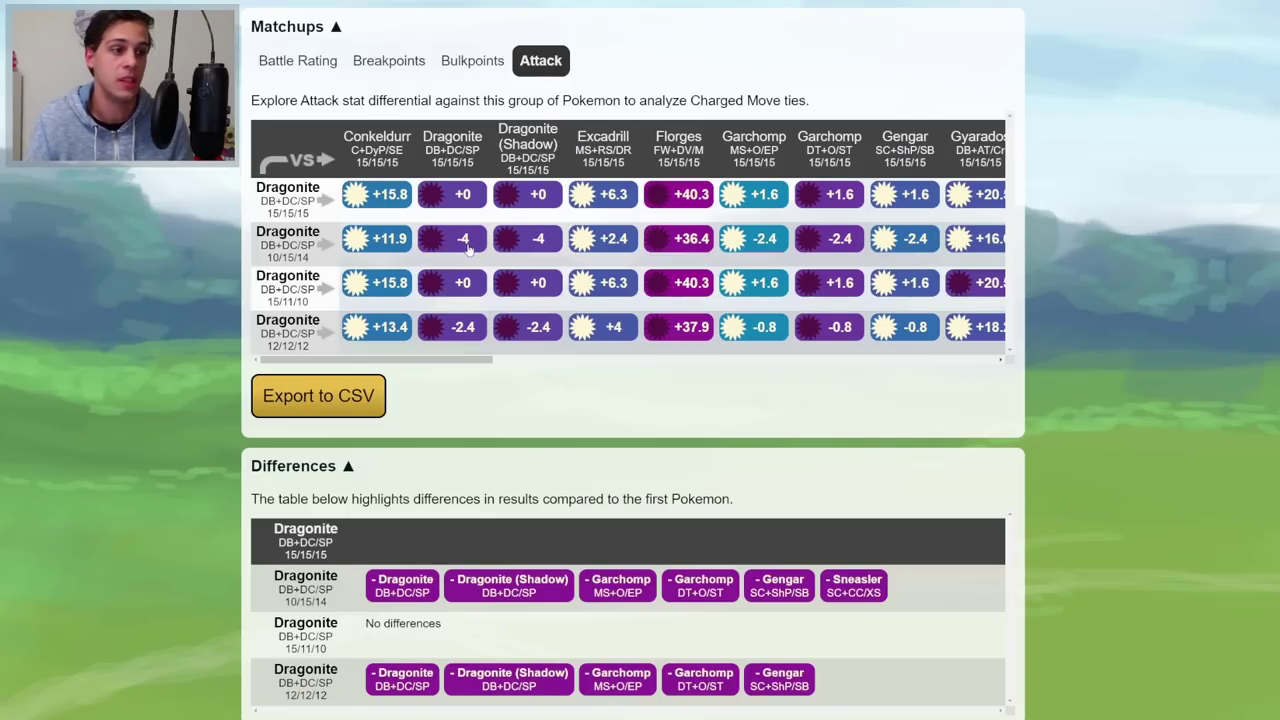
scroll(467, 248, "down", 2)
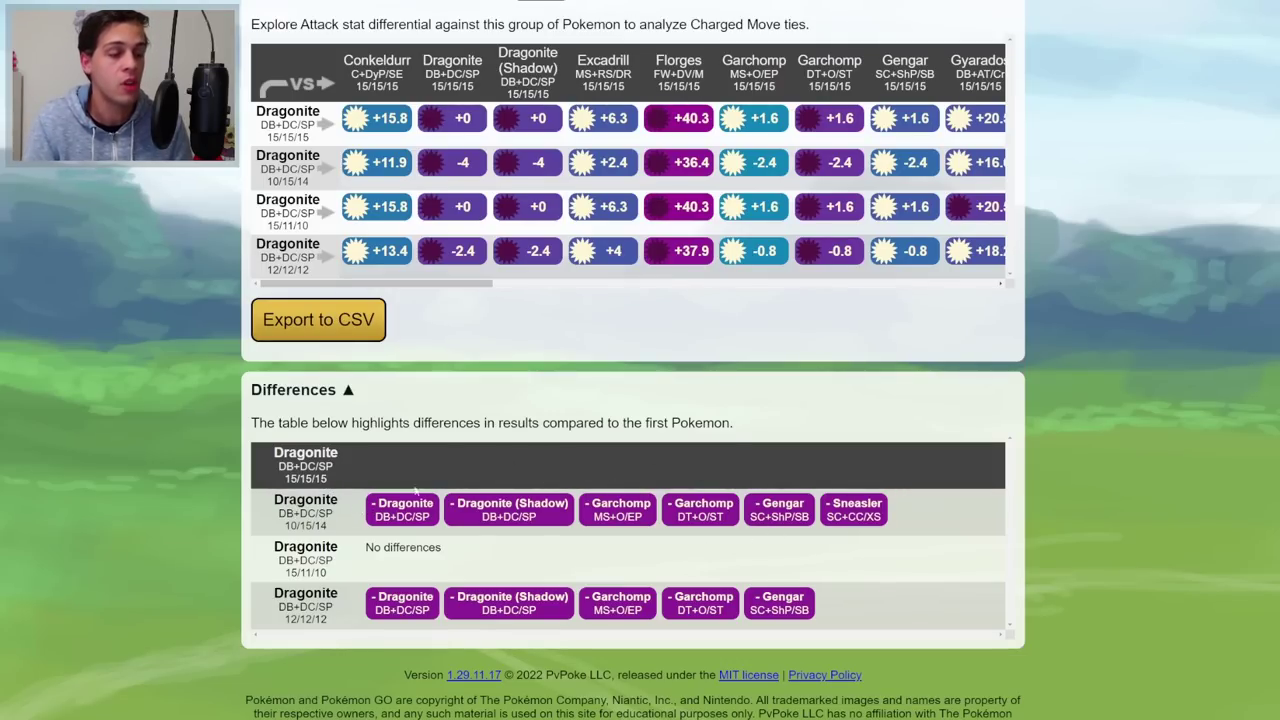
left_click_drag(284, 527, 292, 526)
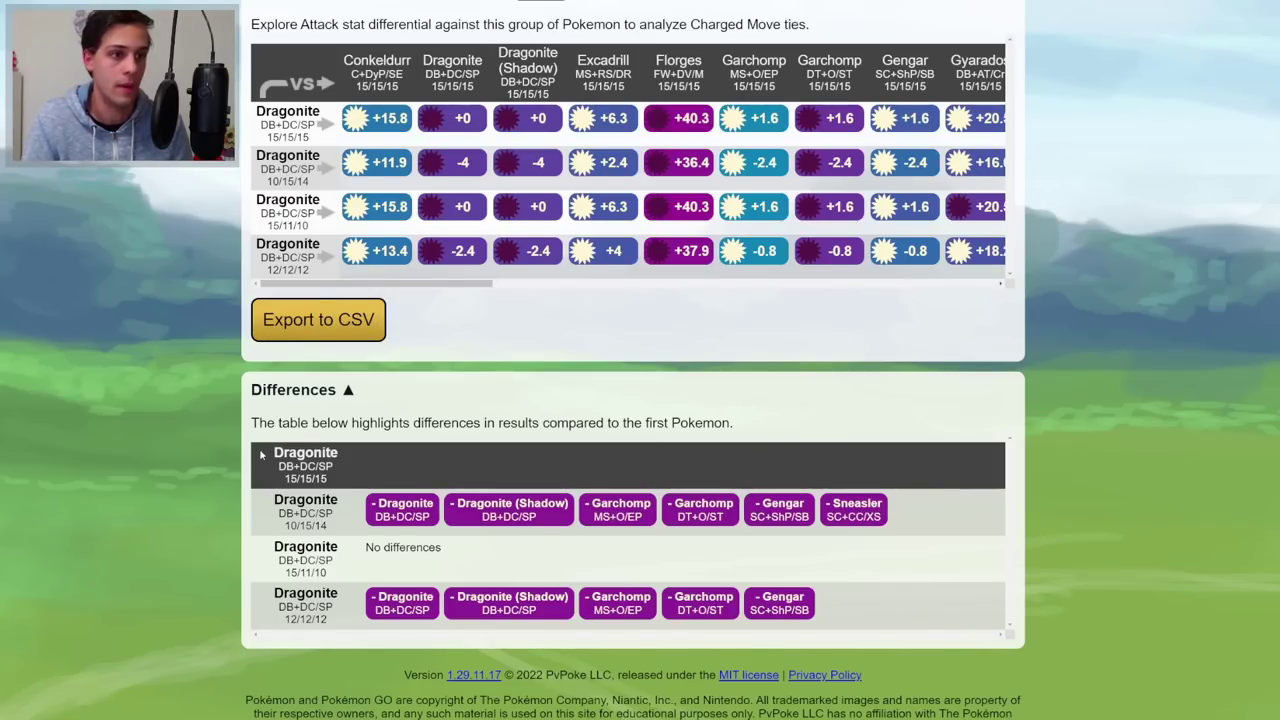
scroll(554, 238, "up", 3)
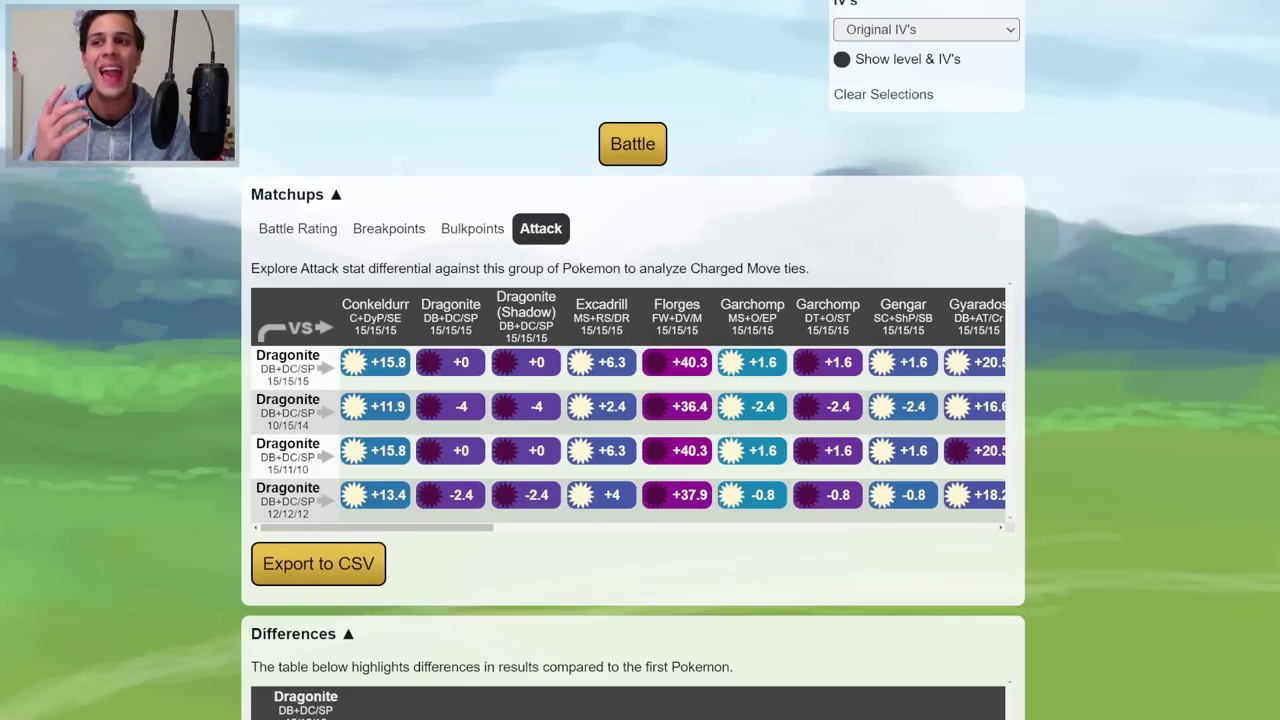
Set the Dragonite group and the opposing group to 0 shields and view the Attack table
scroll(485, 184, "up", 7)
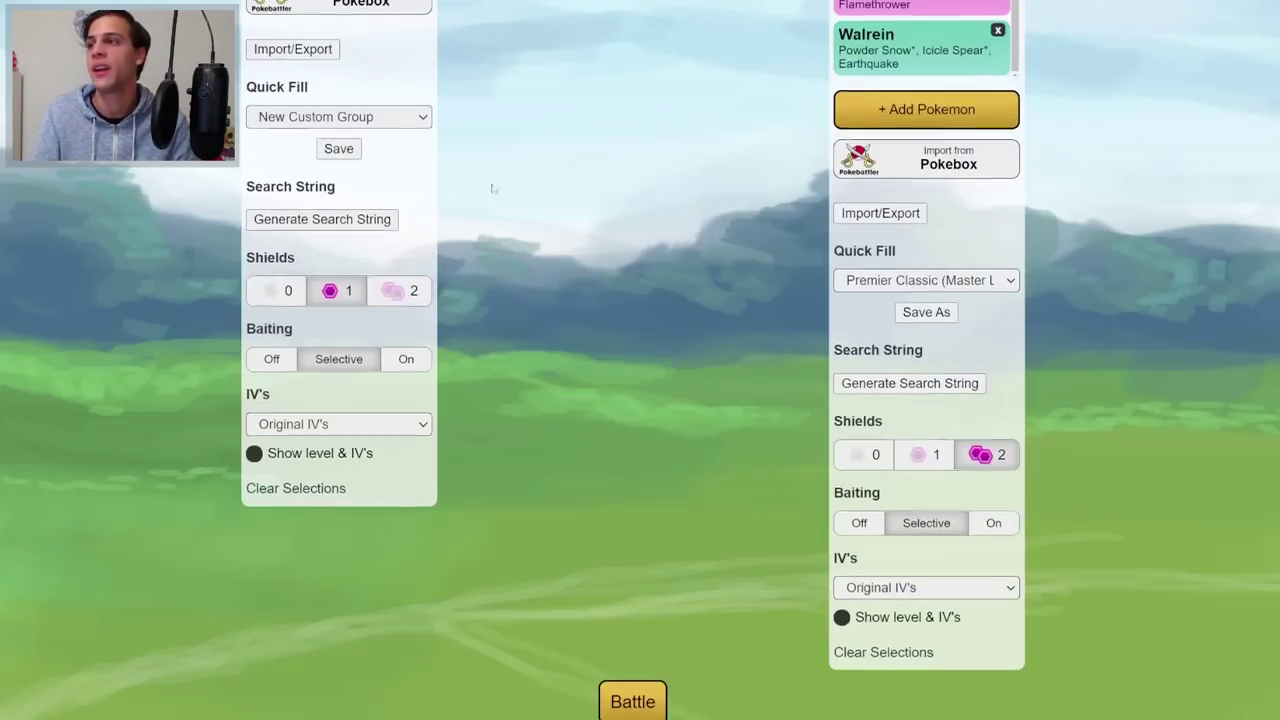
left_click(399, 289)
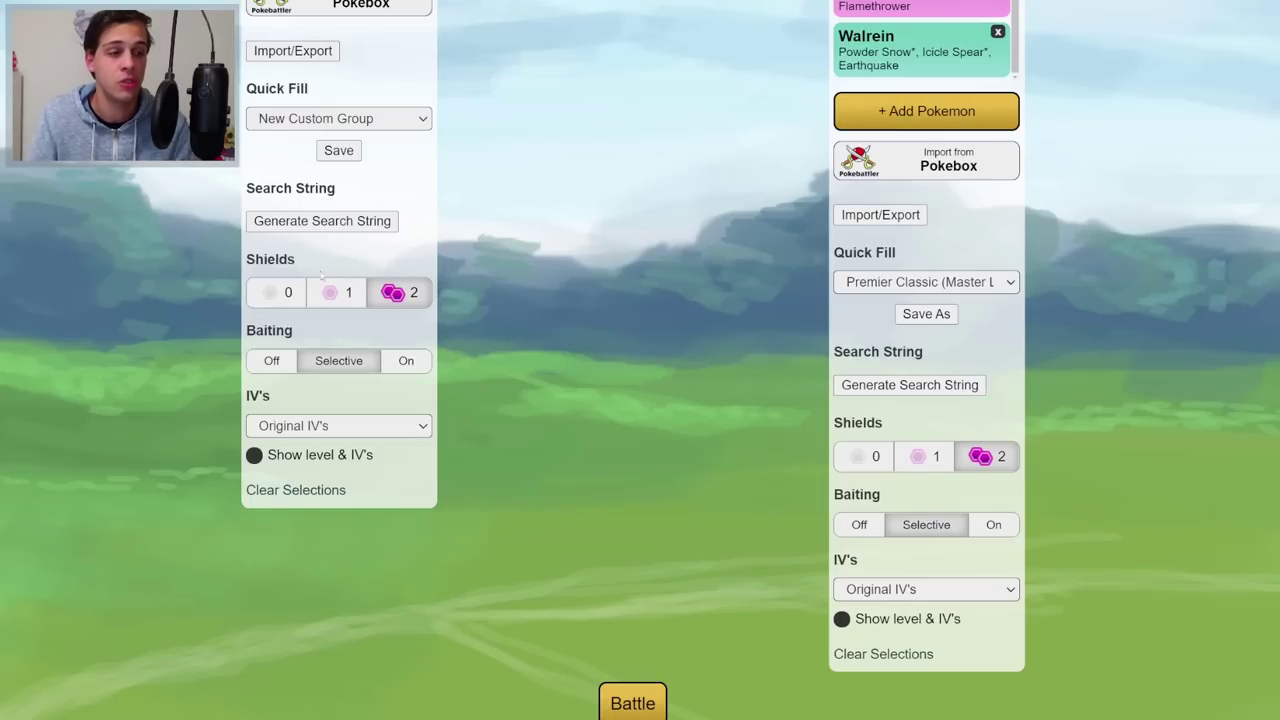
left_click(269, 293)
left_click(859, 467)
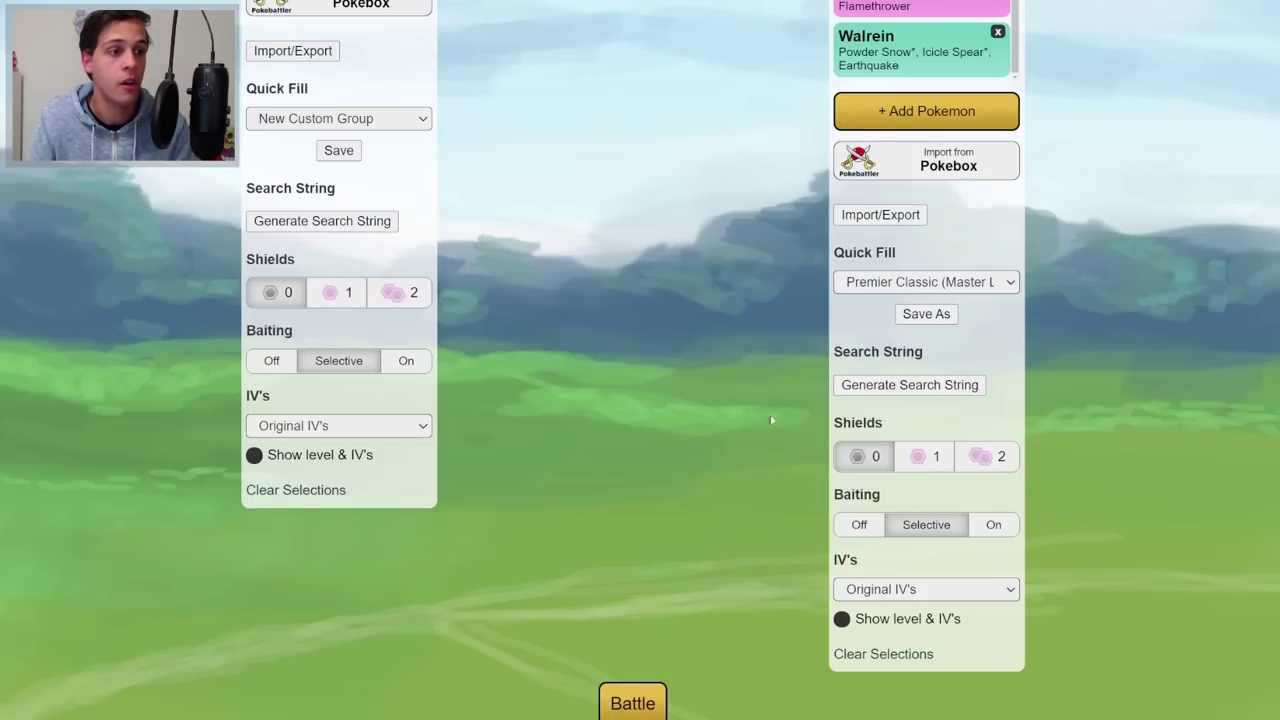
scroll(804, 365, "down", 3)
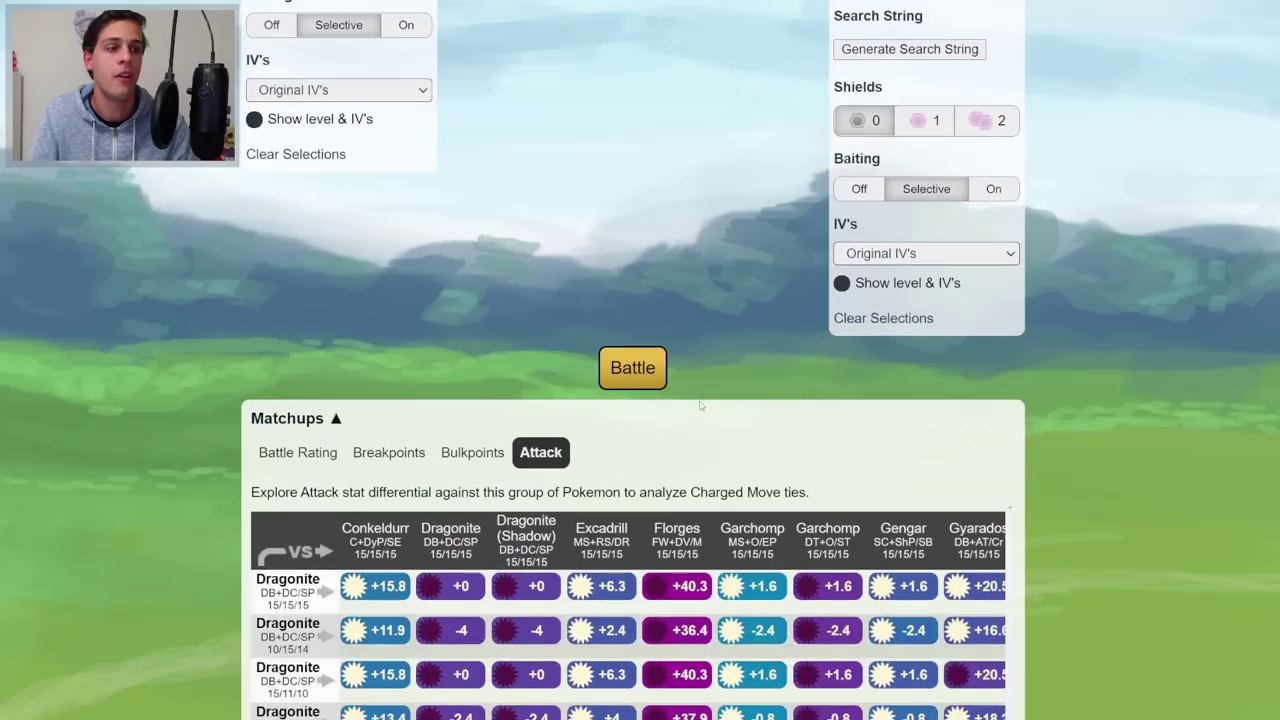
scroll(424, 220, "down", 2)
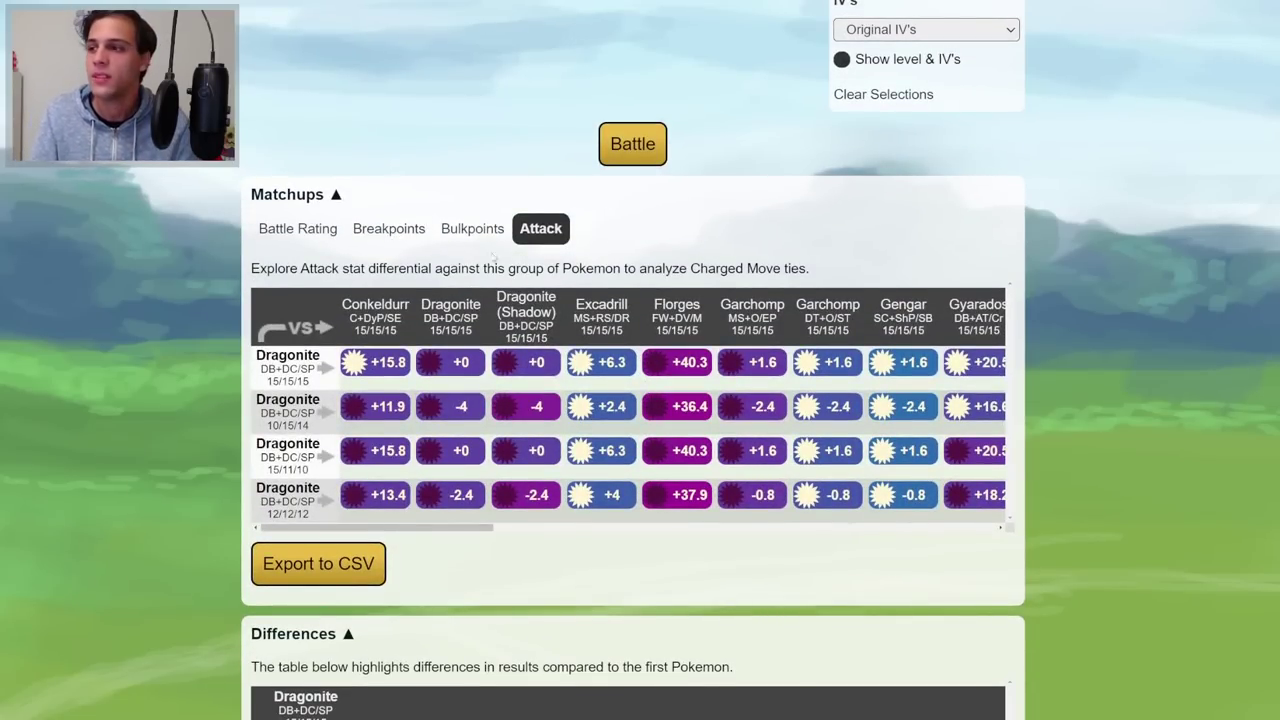
left_click(387, 233)
left_click(477, 230)
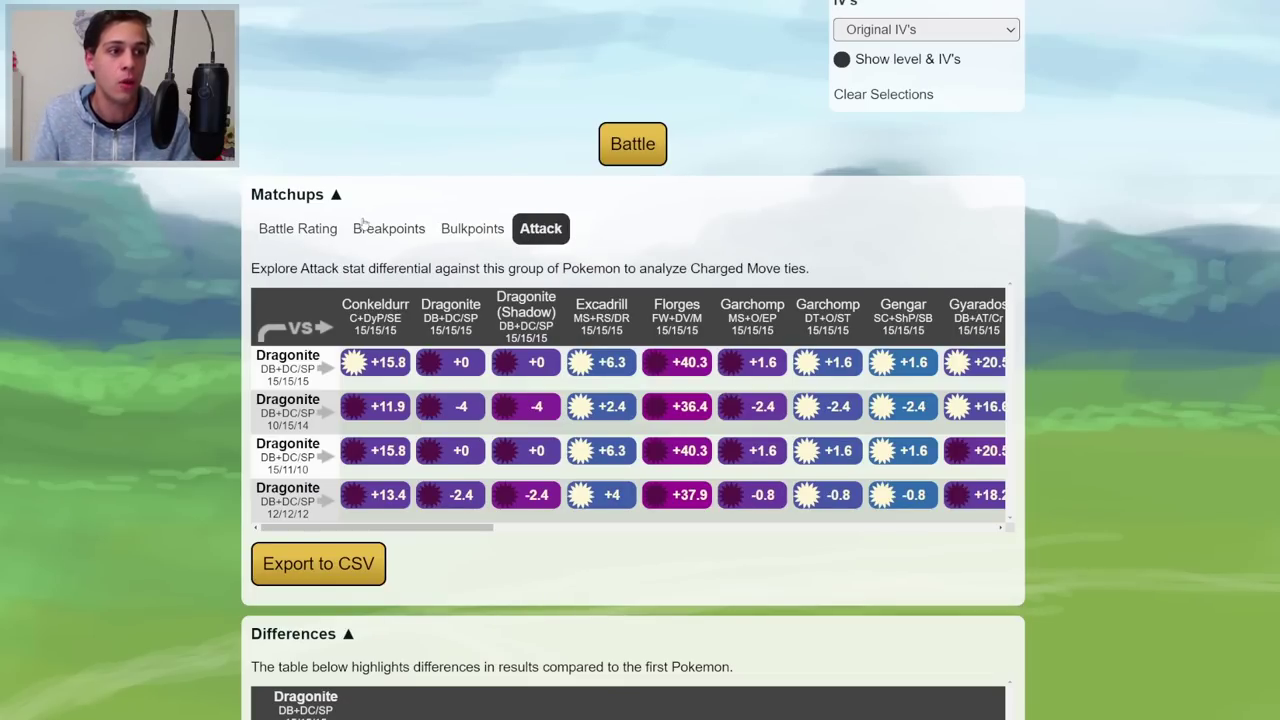
left_click(339, 230)
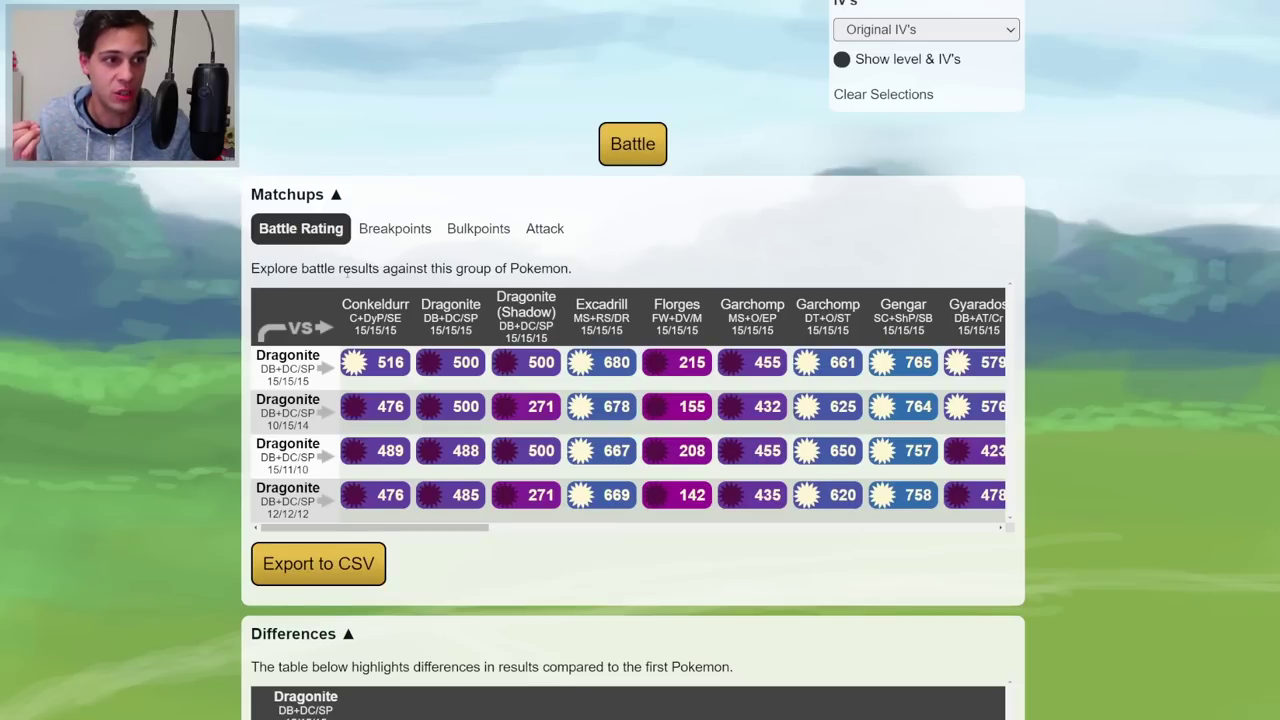
scroll(346, 272, "down", 1)
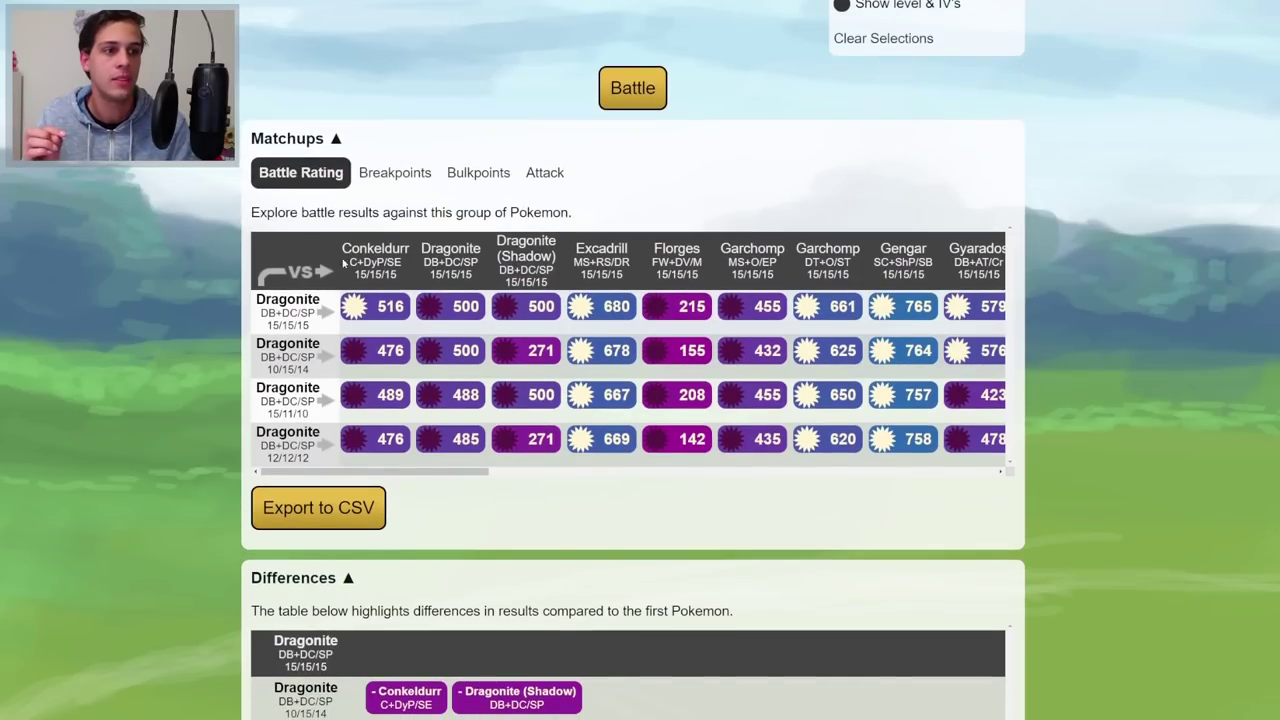
left_click(395, 172)
left_click(478, 172)
left_click(541, 172)
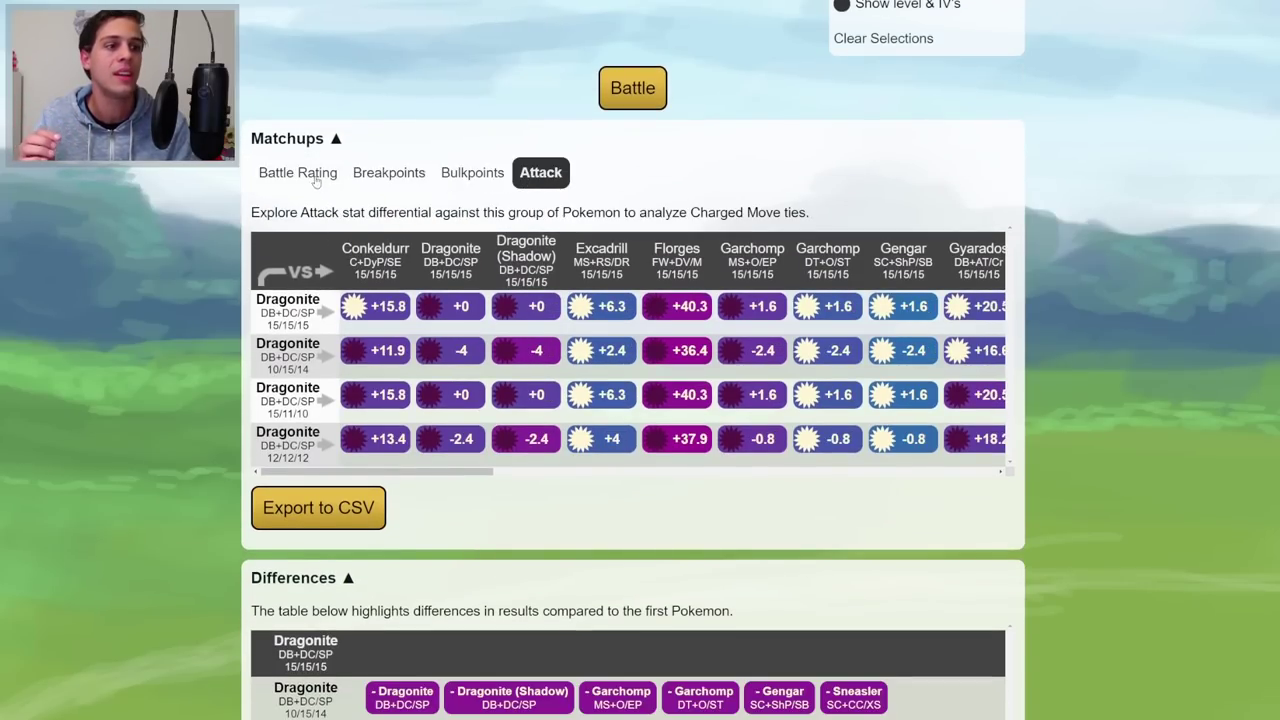
left_click(316, 178)
scroll(175, 407, "down", 3)
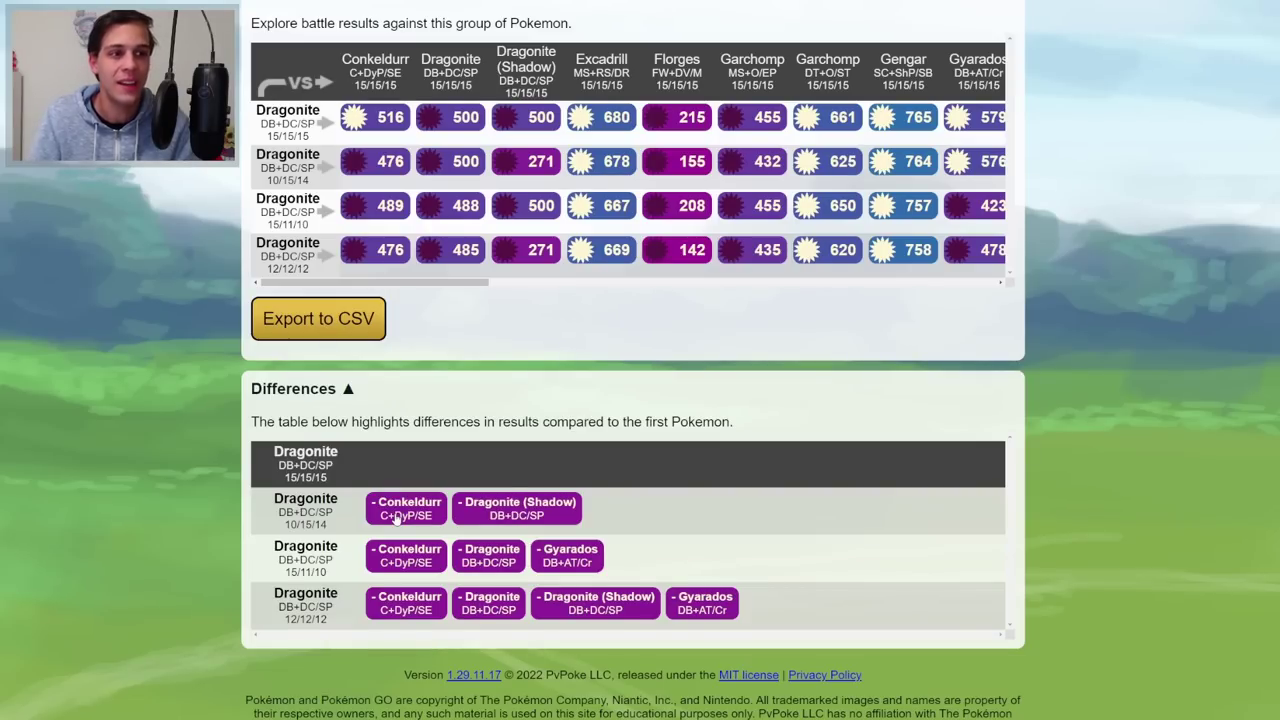
scroll(397, 517, "up", 1)
scroll(397, 517, "down", 1)
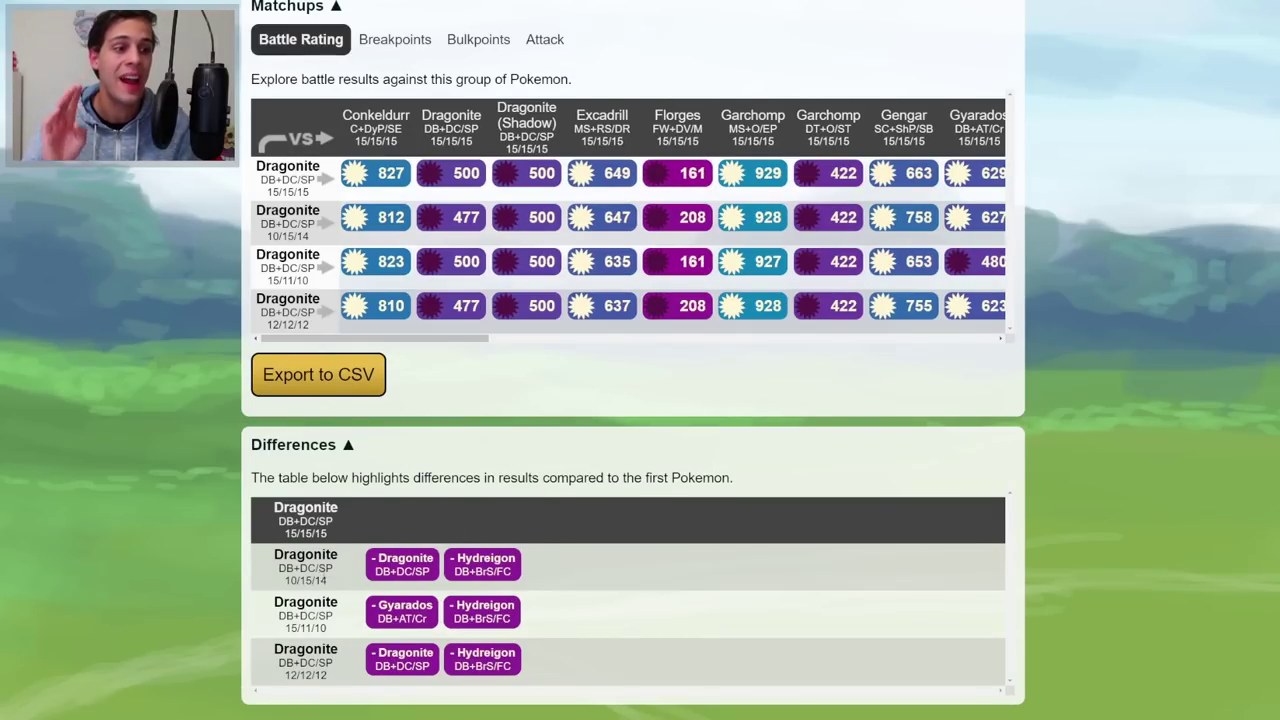
double_click(319, 580)
left_click_drag(319, 580, 285, 580)
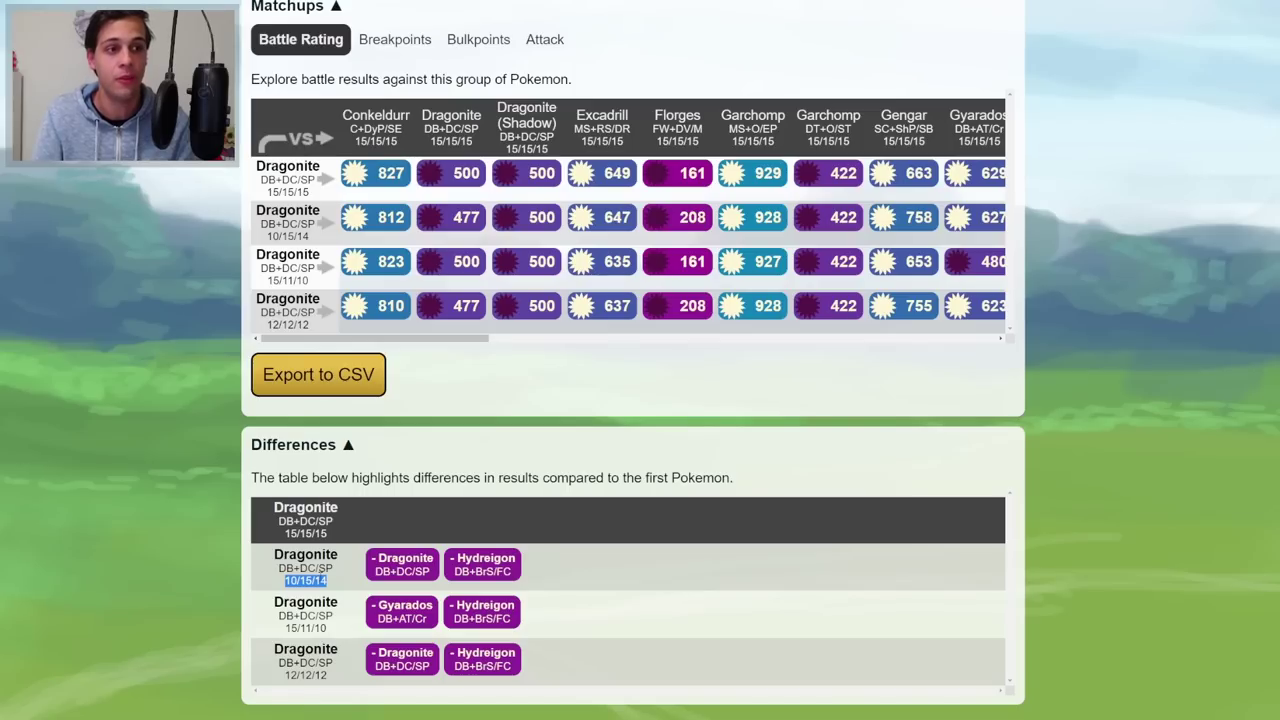
left_click(366, 38)
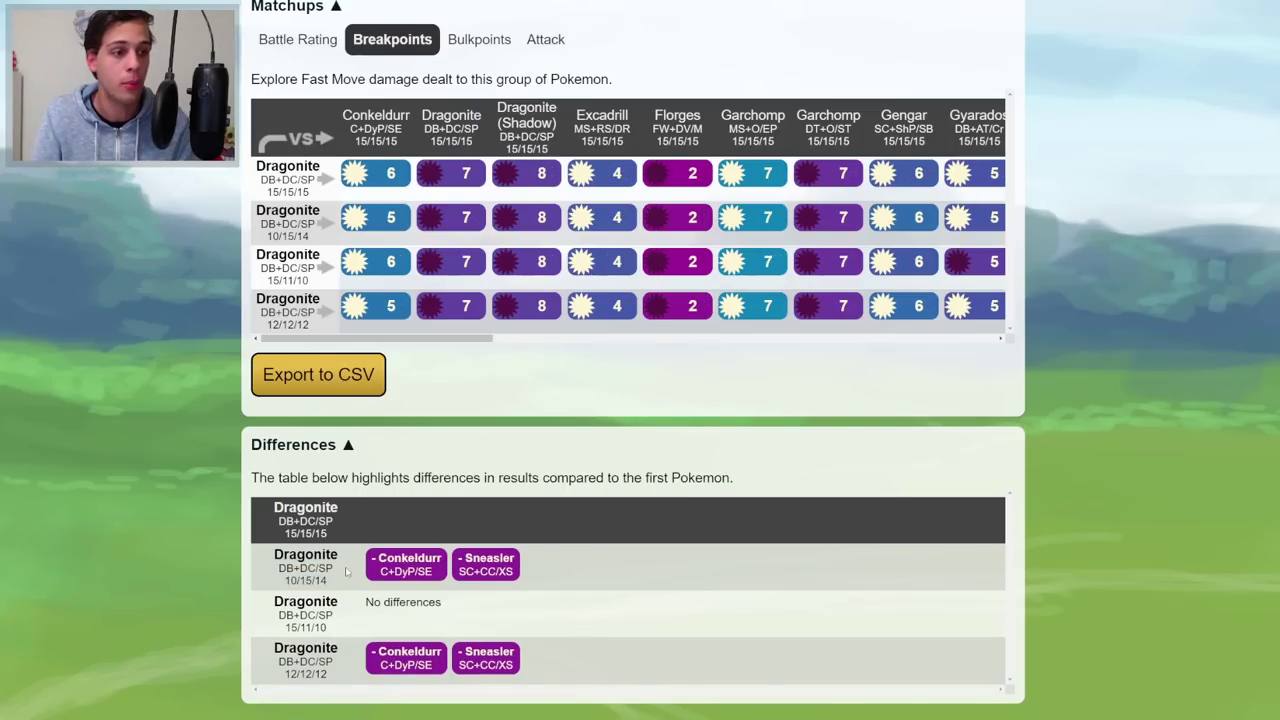
left_click_drag(590, 556, 368, 550)
left_click(532, 570)
left_click(484, 40)
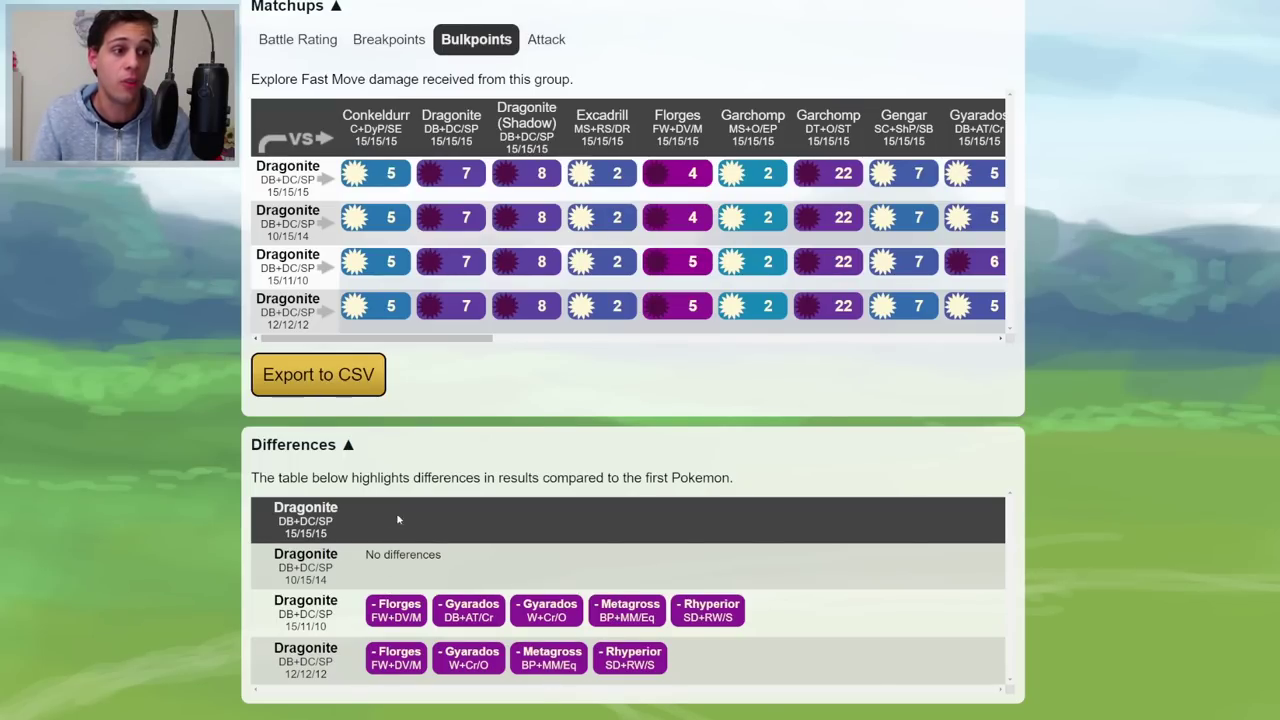
left_click(562, 41)
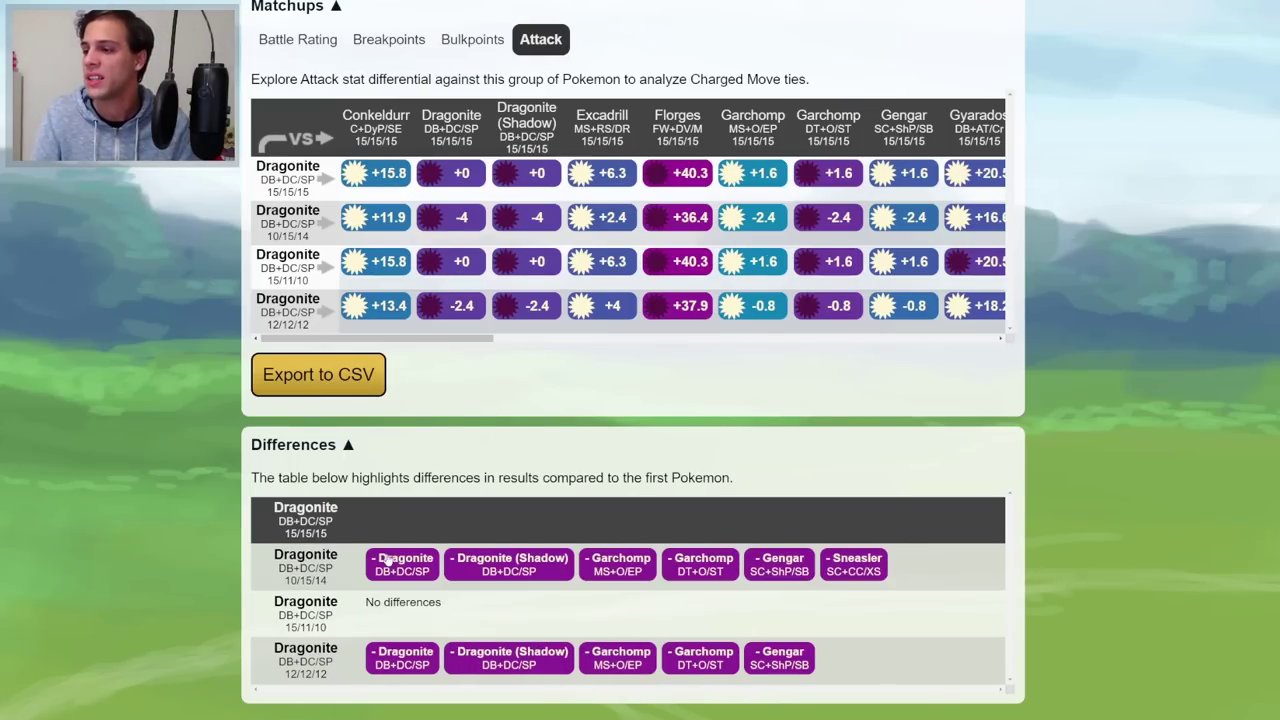
left_click_drag(942, 570, 374, 552)
left_click(287, 567)
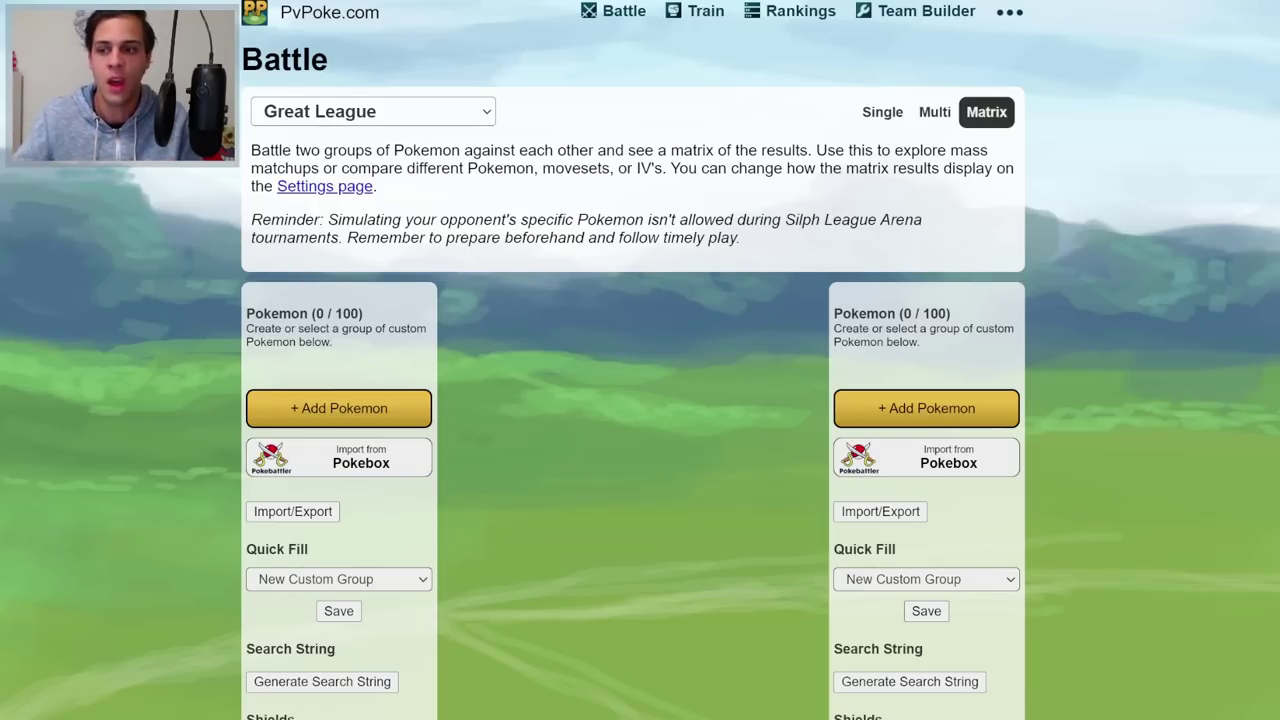
Fill the opposing group with the Great League Meta
left_click(926, 579)
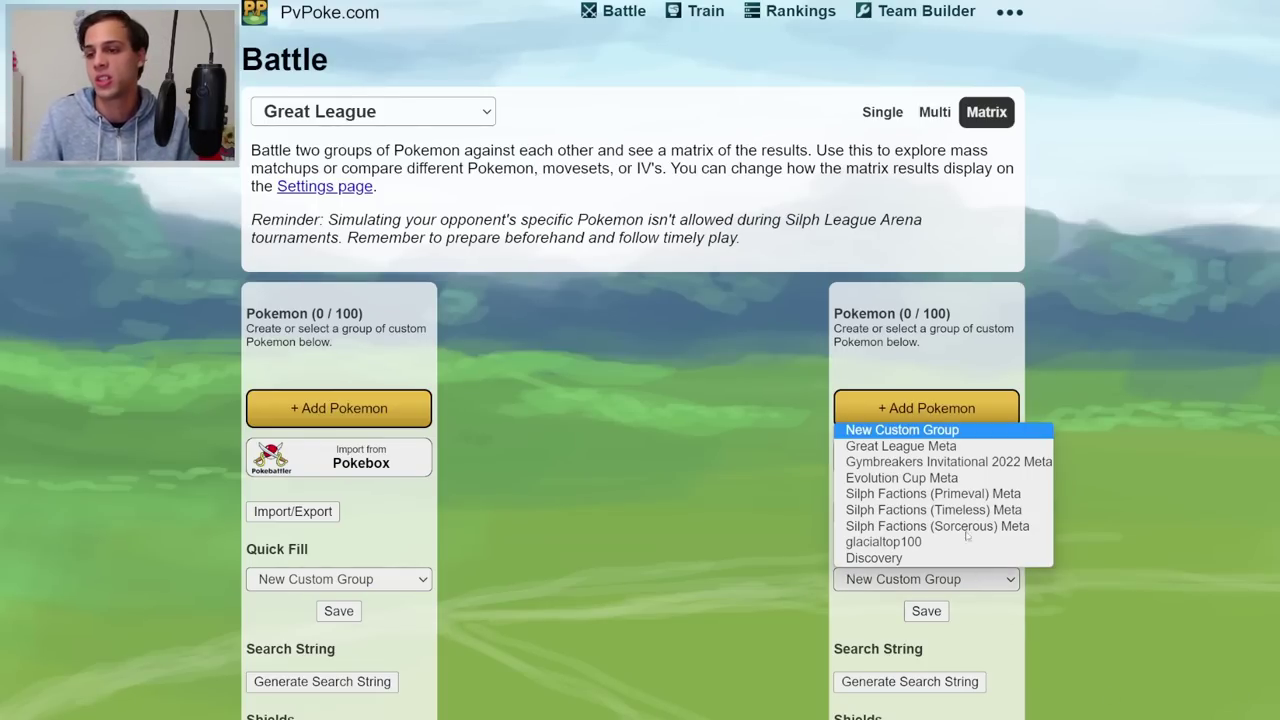
left_click(911, 450)
scroll(737, 386, "down", 1)
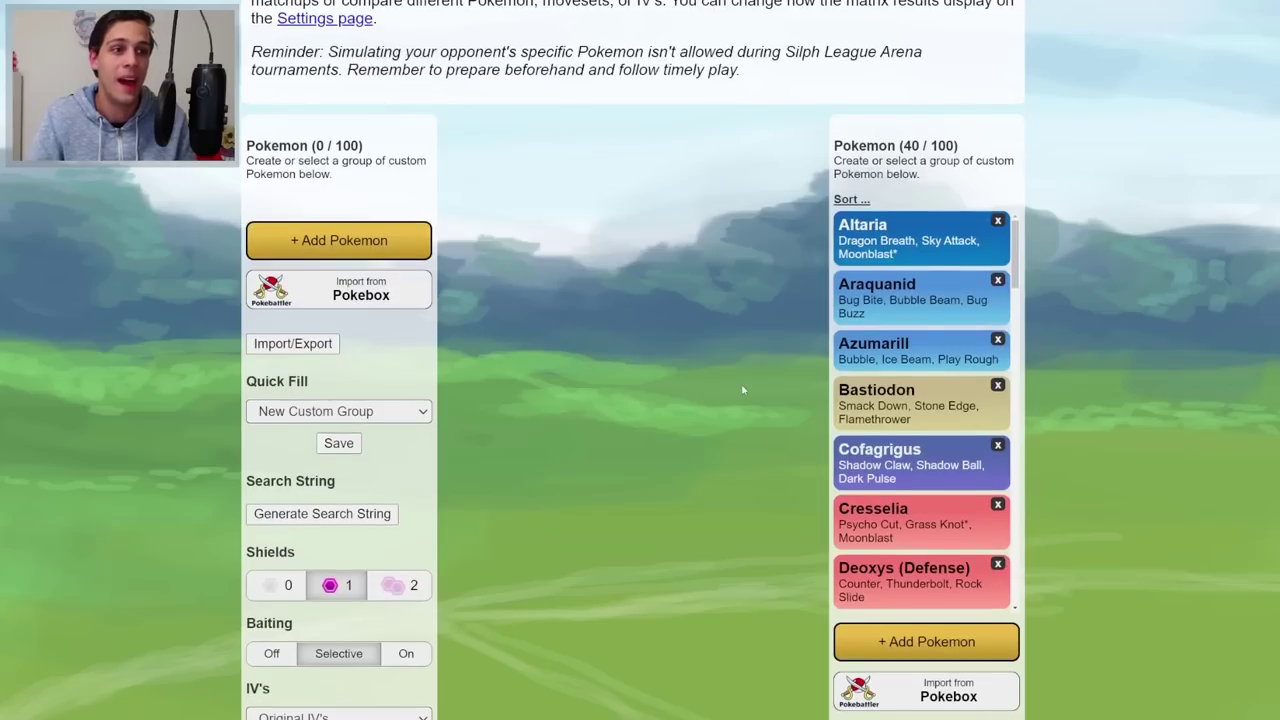
scroll(737, 386, "up", 1)
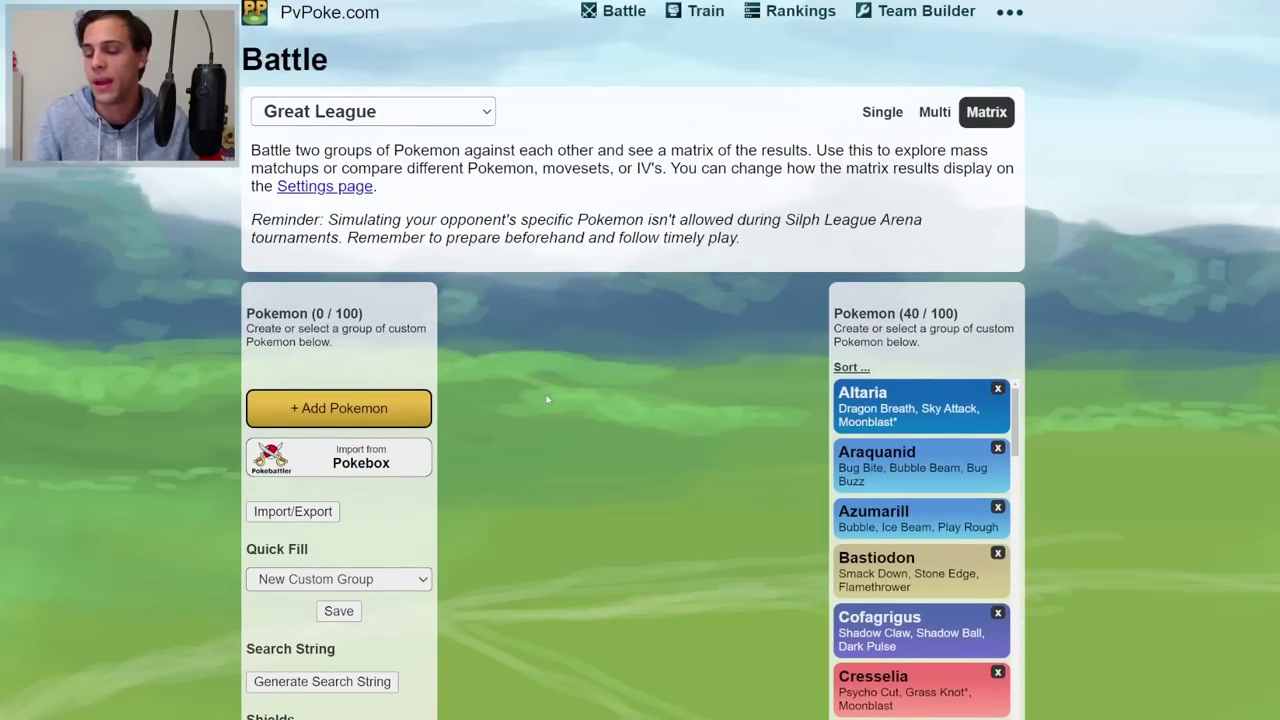
Add a Toxapex at level 40.5 with 0/15/15 IVs plus IV variants to the left group
left_click(419, 410)
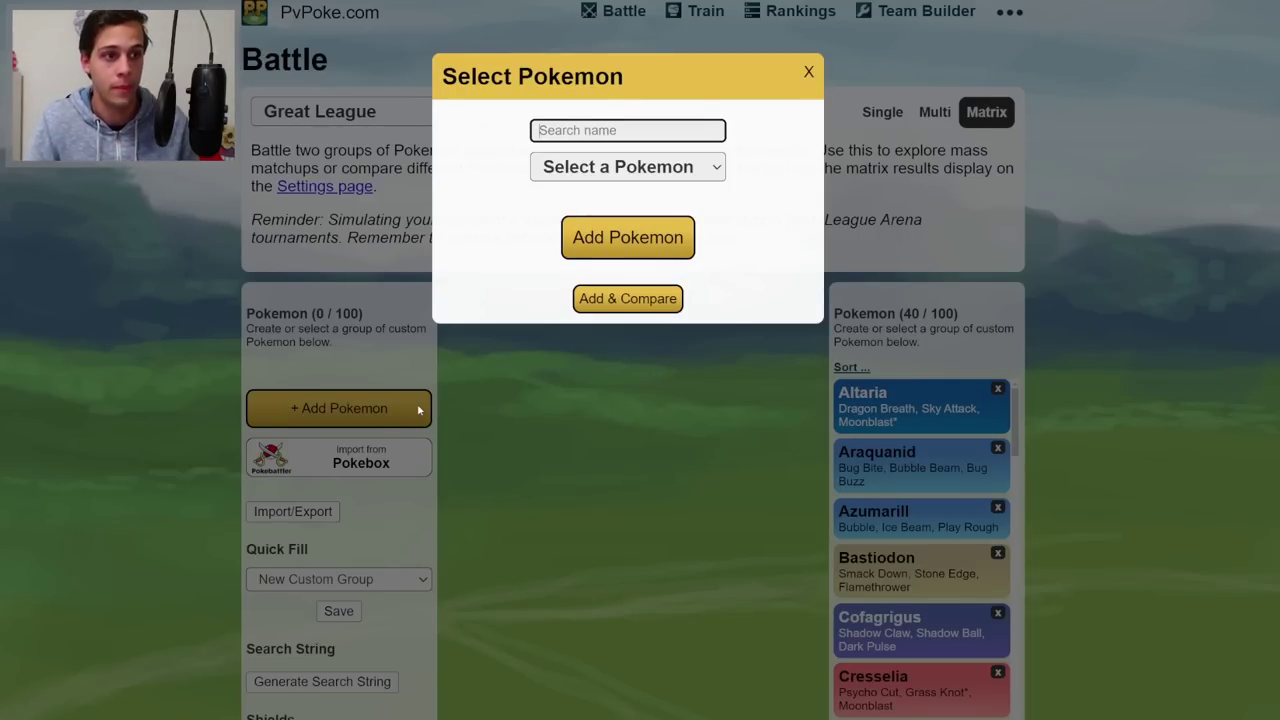
type("toxa")
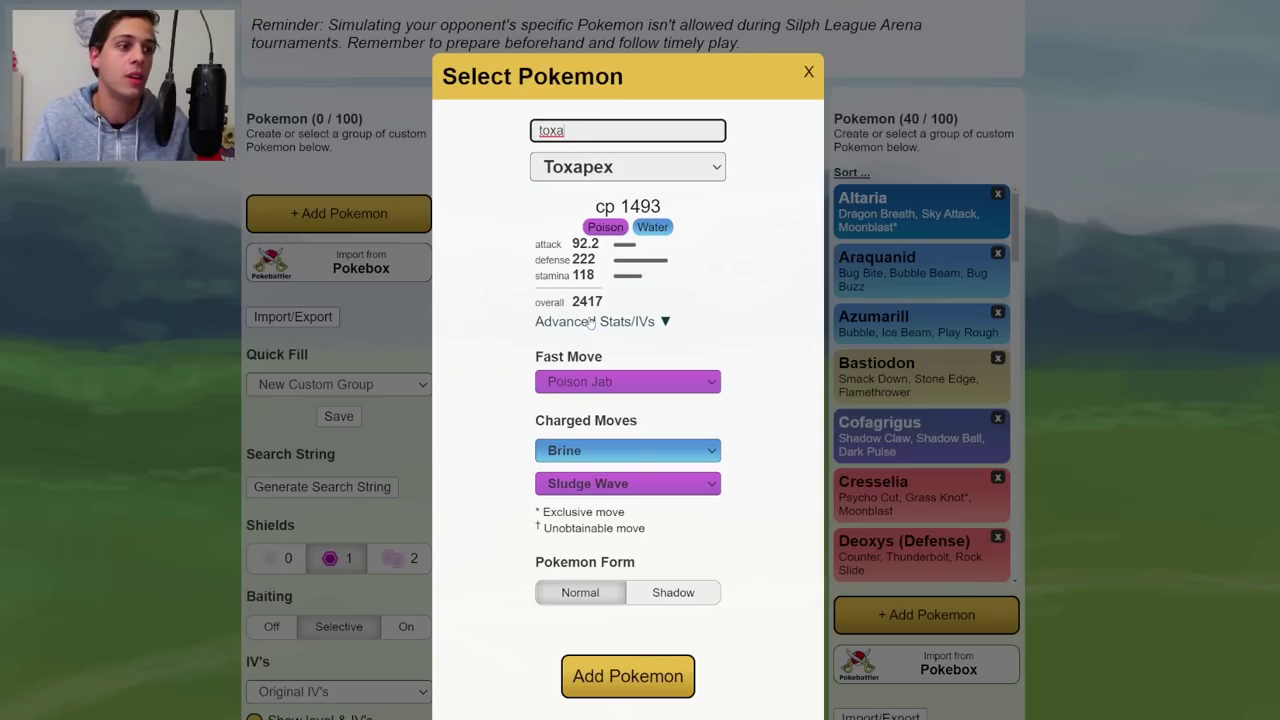
left_click(591, 321)
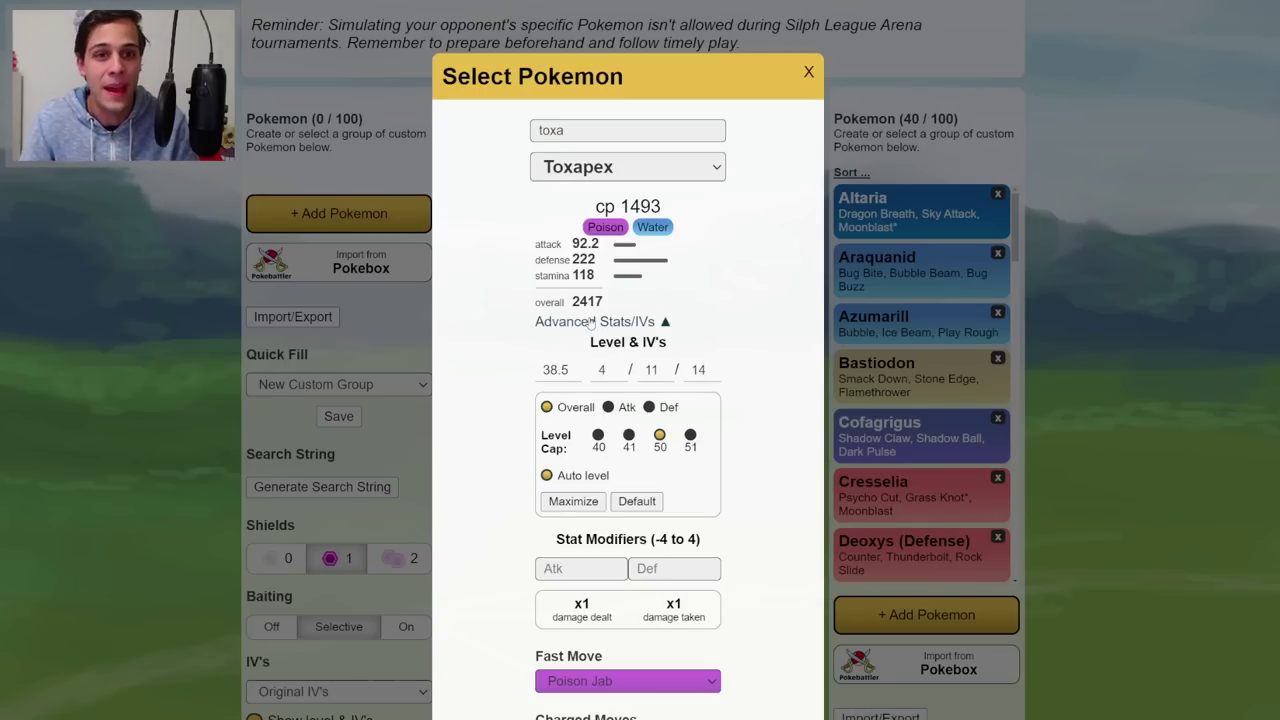
scroll(568, 396, "down", 1)
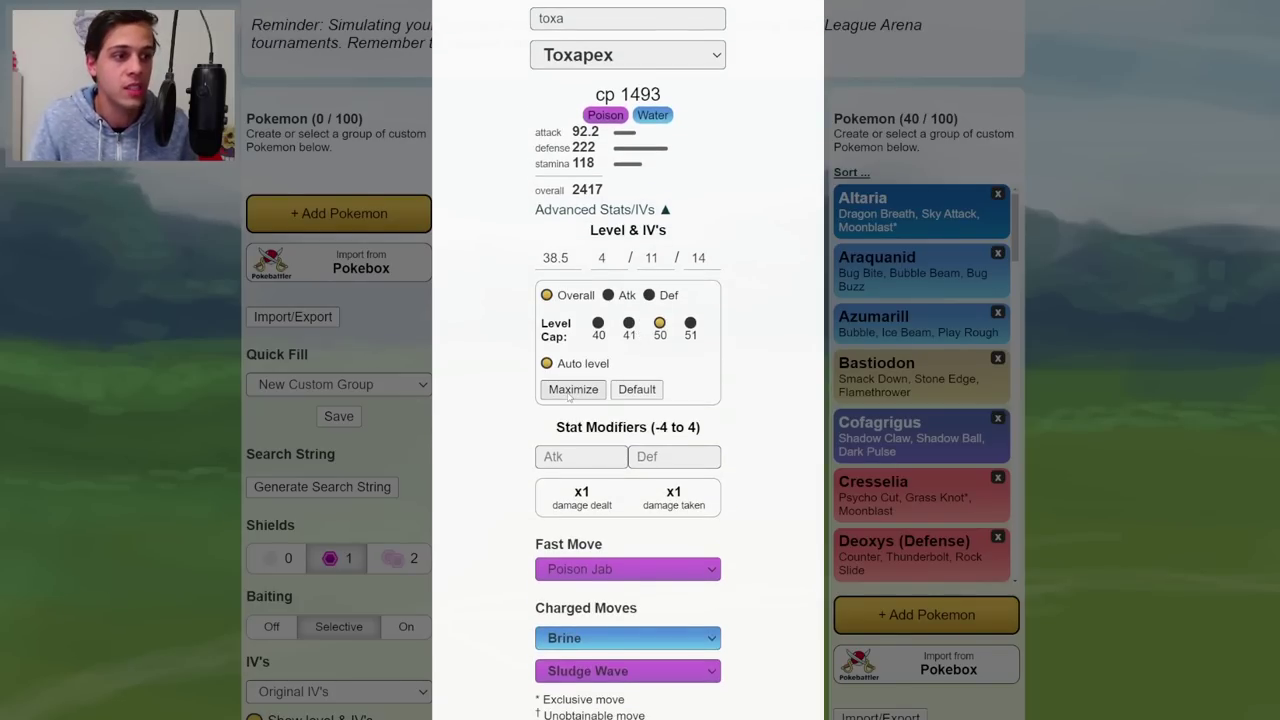
left_click(569, 395)
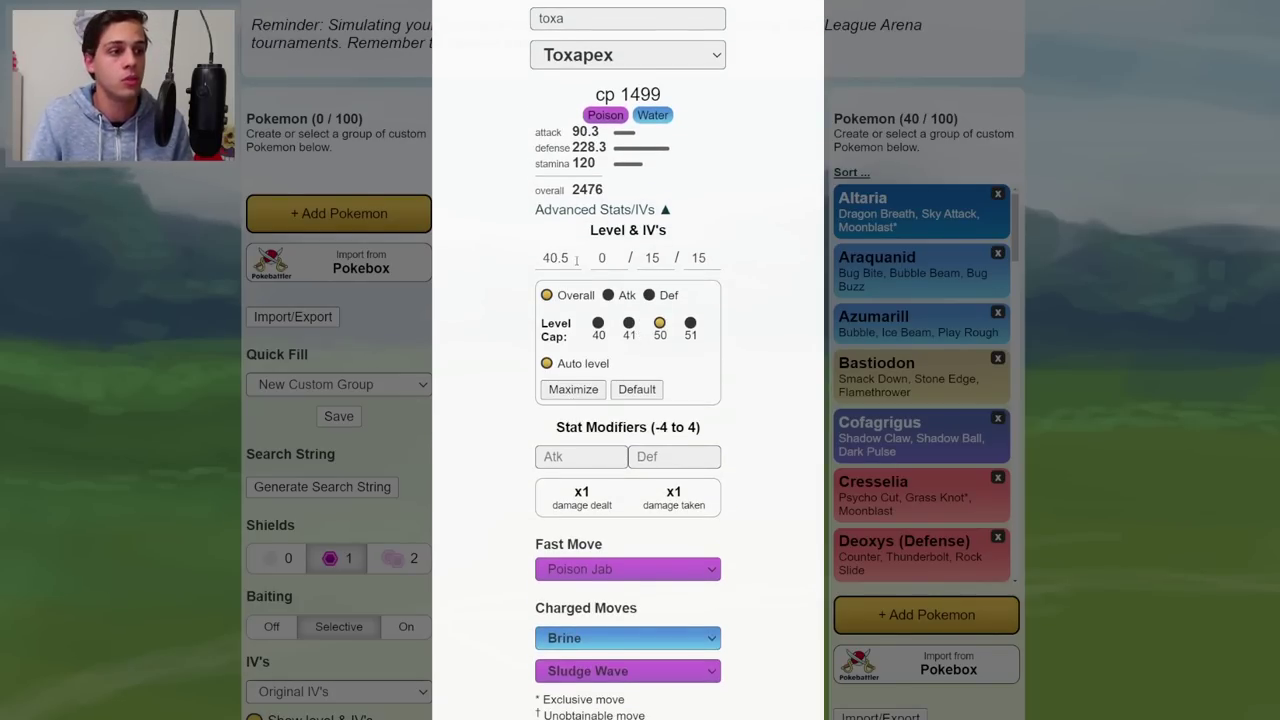
scroll(667, 264, "down", 3)
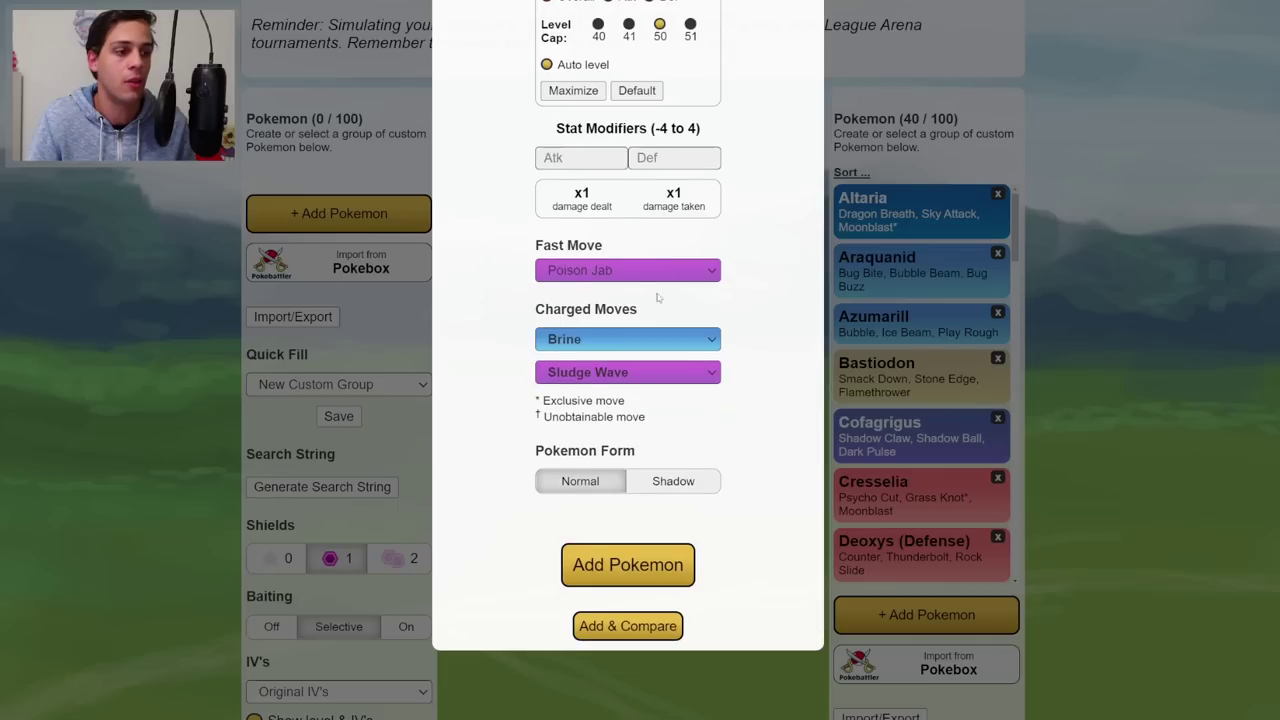
left_click(614, 625)
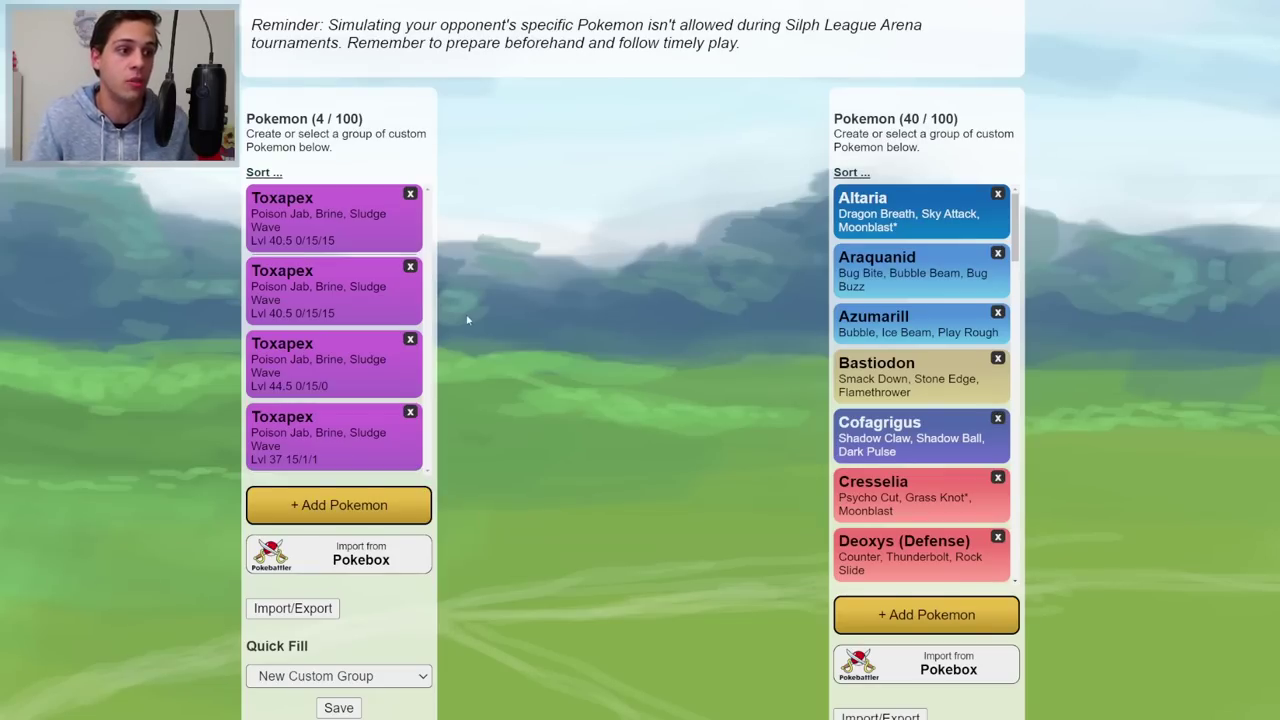
Remove the duplicate Toxapex and add a Toxapex with IVs 10/15/15
left_click(410, 268)
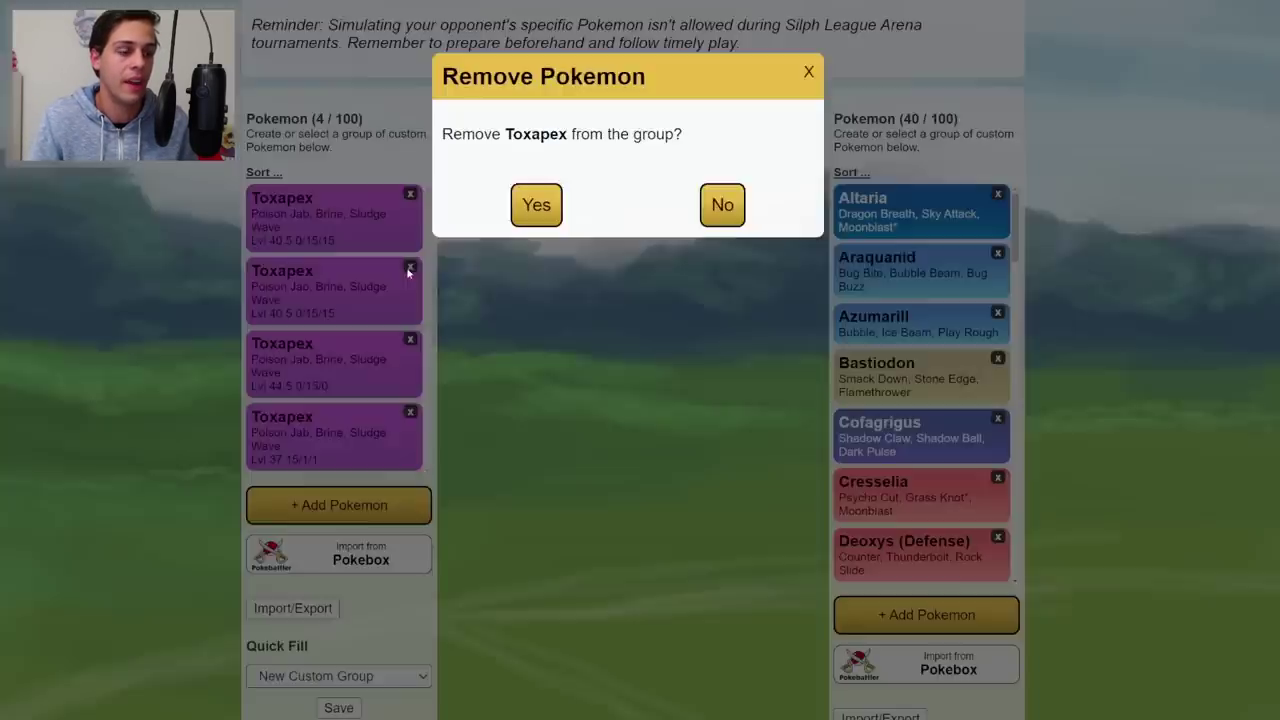
left_click(526, 211)
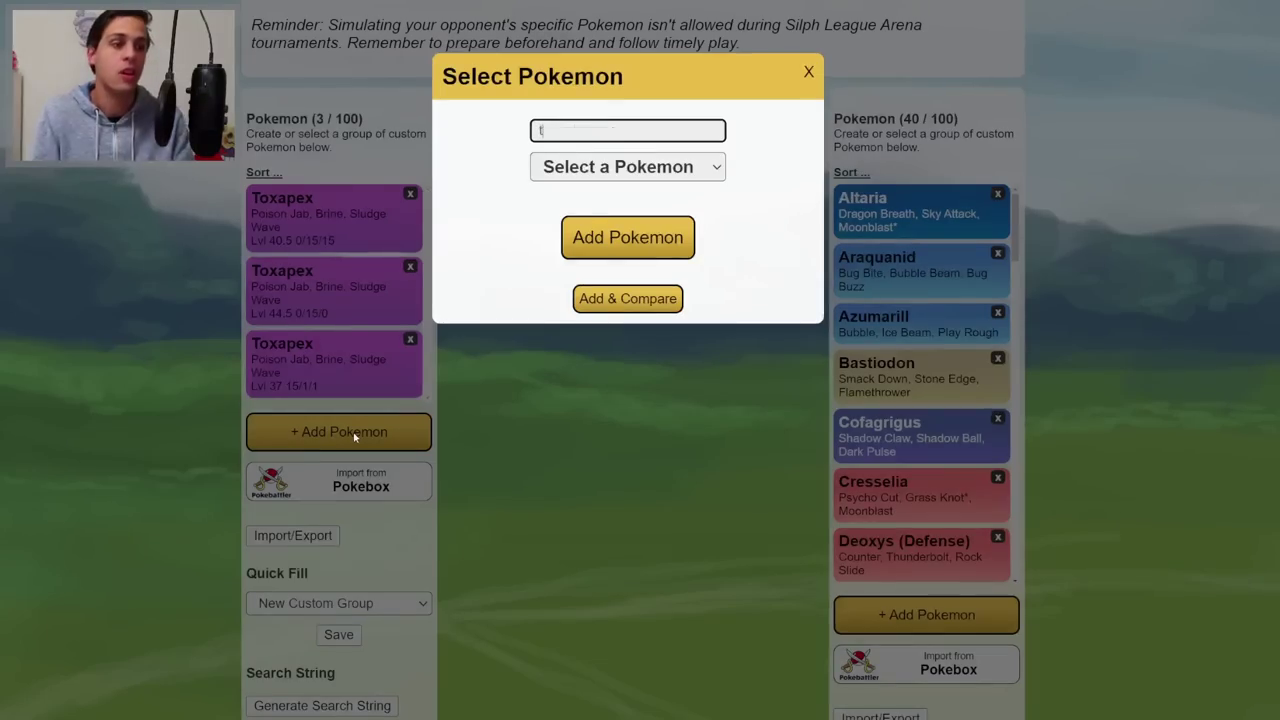
type("oxa")
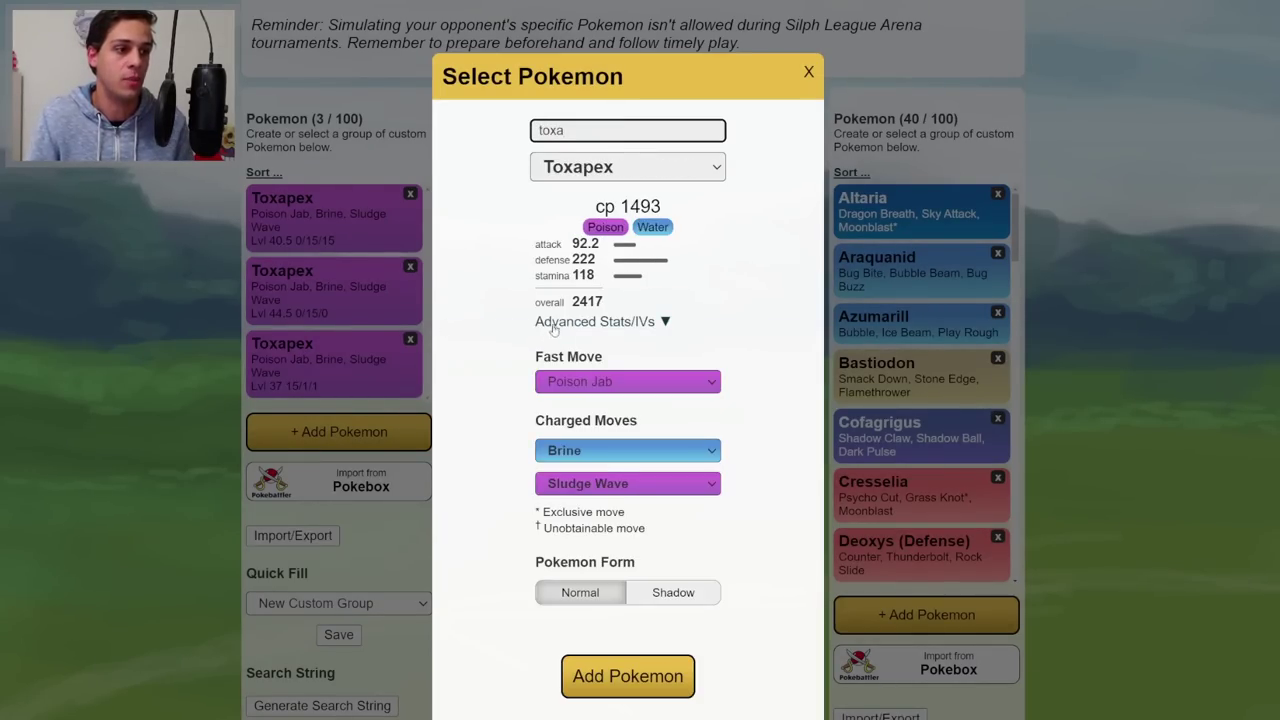
left_click(554, 325)
double_click(602, 369)
type("10")
key("Tab")
type("15")
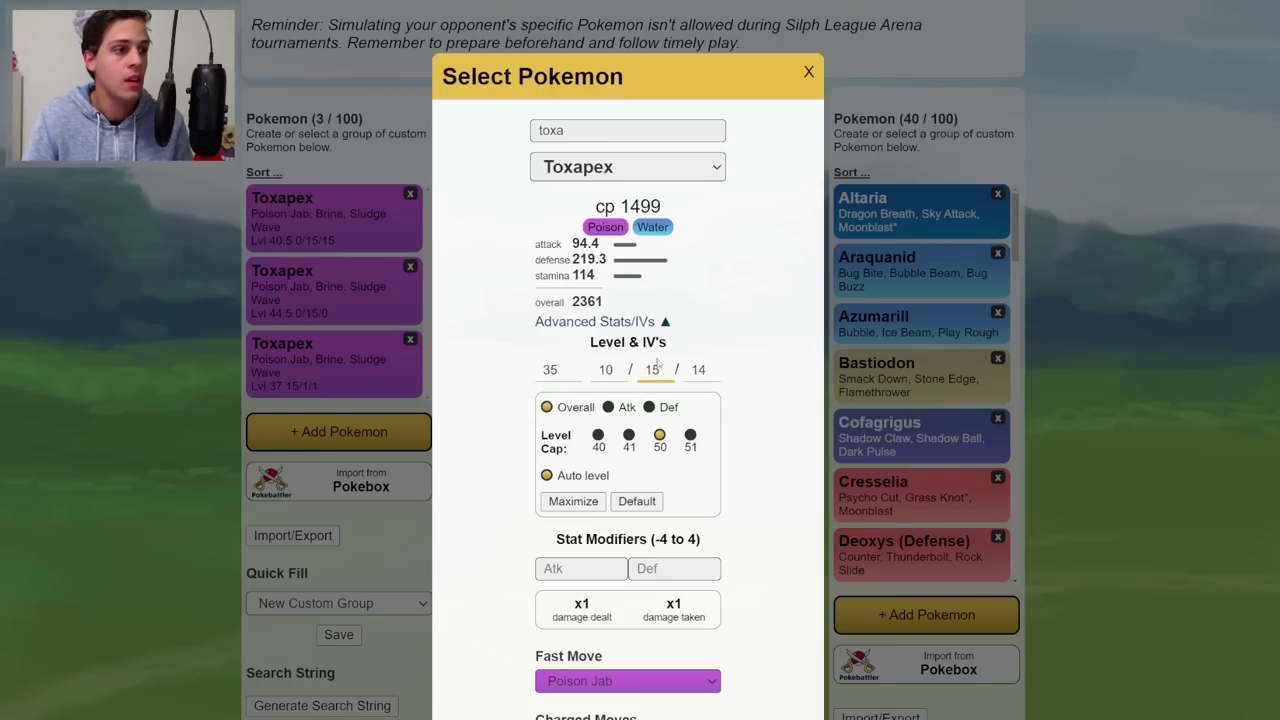
key("Tab")
type("15")
scroll(630, 603, "down", 3)
scroll(630, 603, "down", 2)
left_click(620, 565)
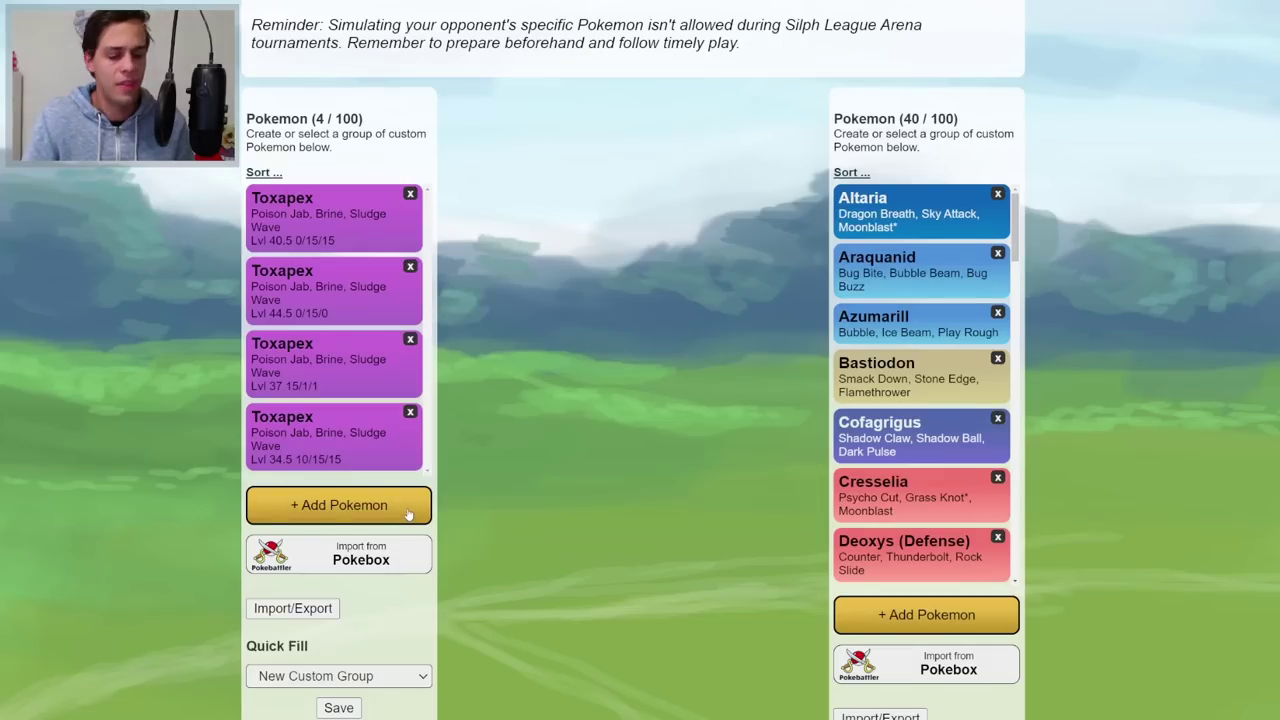
Add another Toxapex with default 4/11/14 IVs as the fifth spread
left_click(408, 513)
type("toxa")
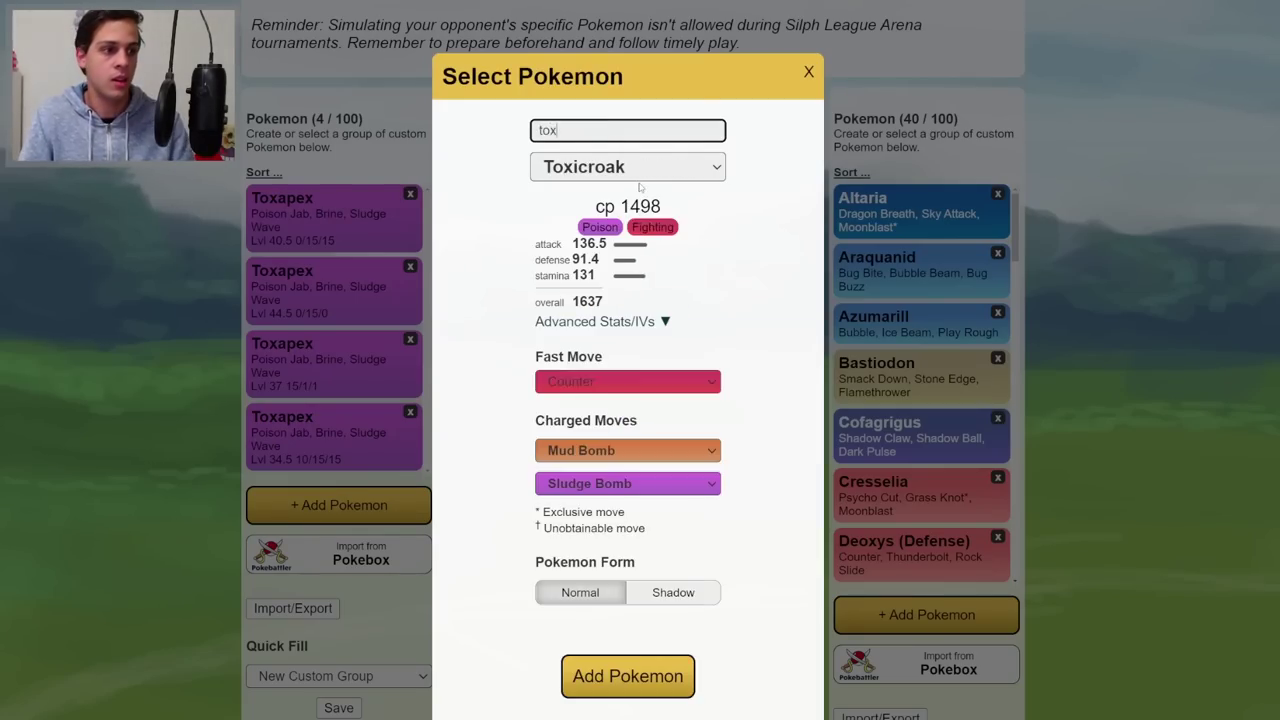
left_click(652, 322)
scroll(648, 340, "down", 5)
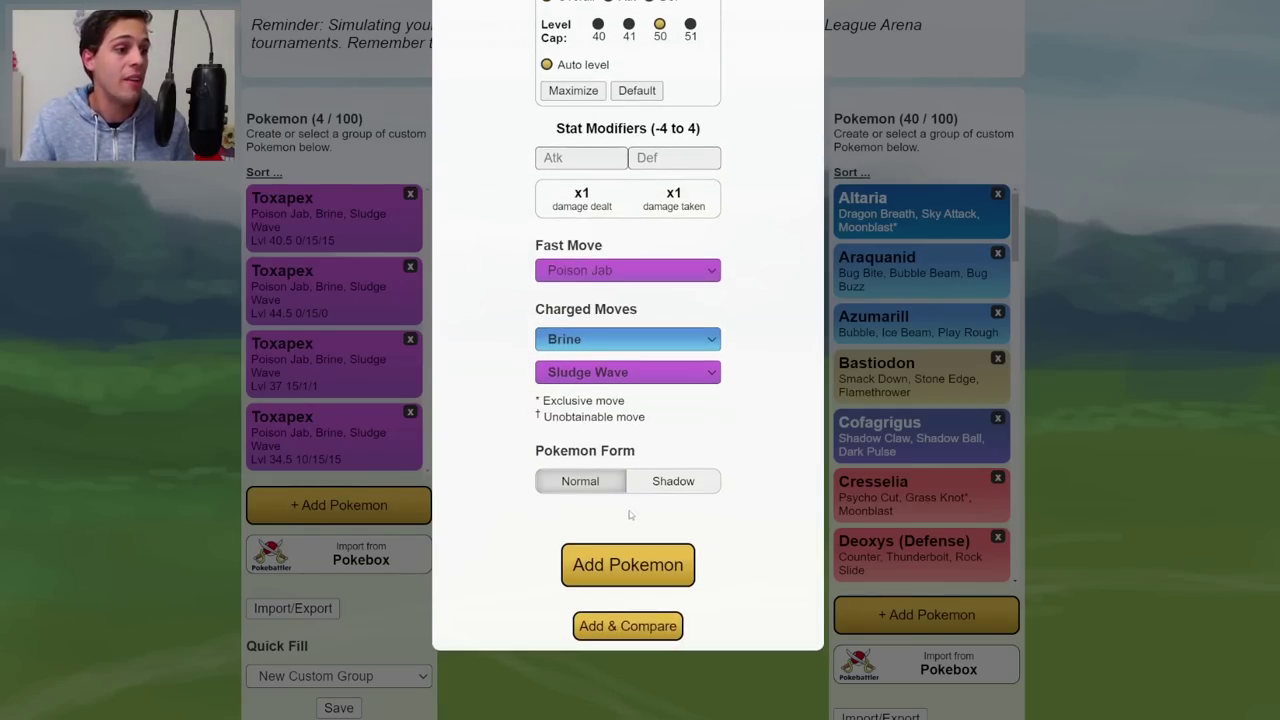
left_click(620, 555)
scroll(620, 554, "down", 5)
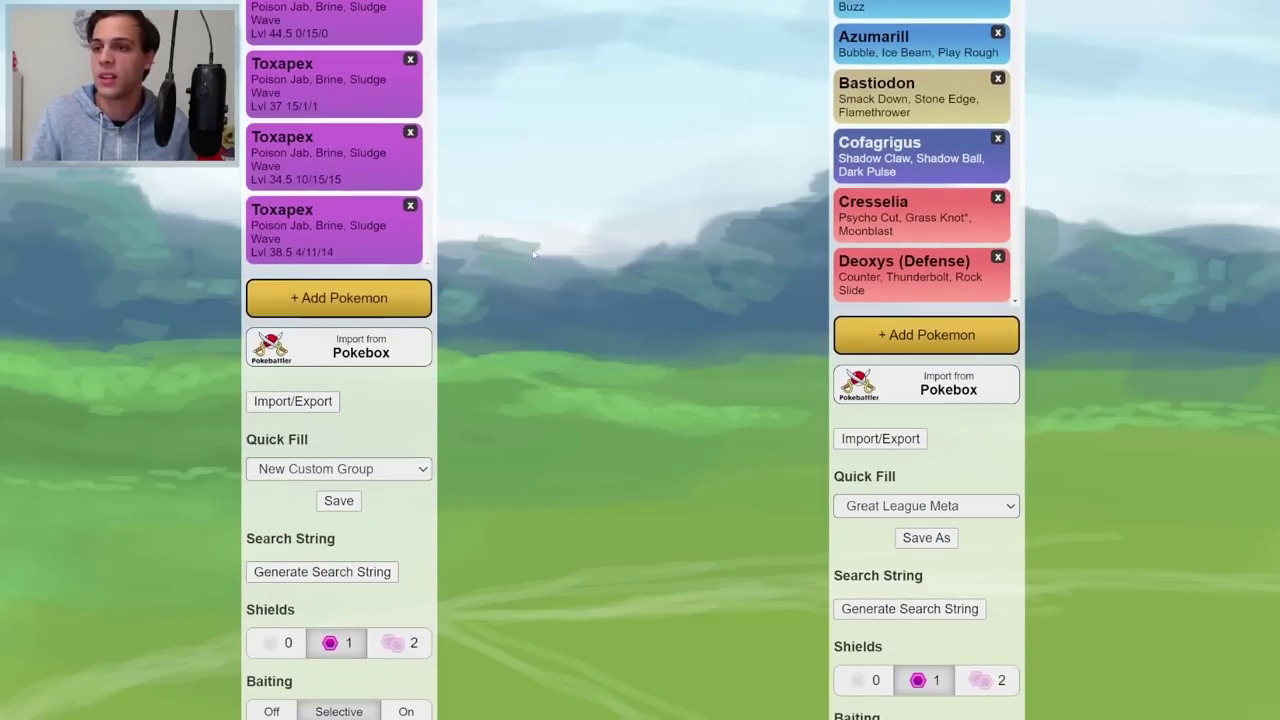
scroll(545, 300, "down", 6)
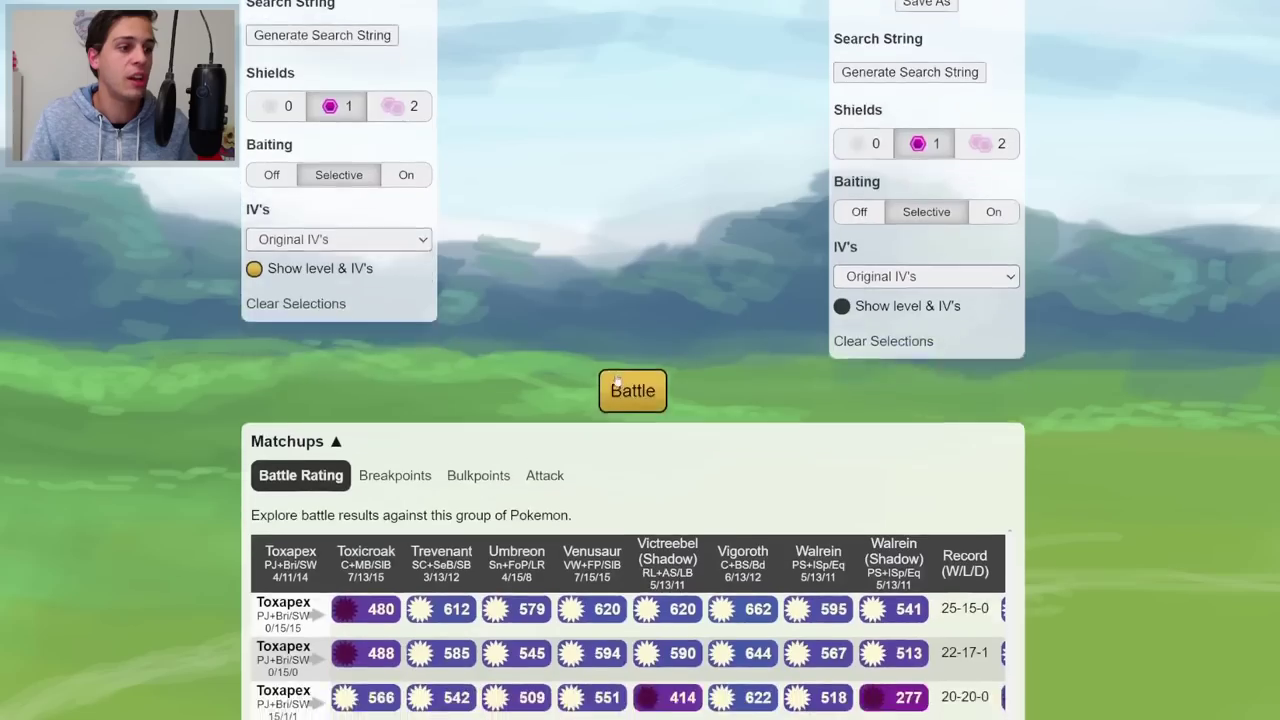
scroll(583, 275, "down", 1)
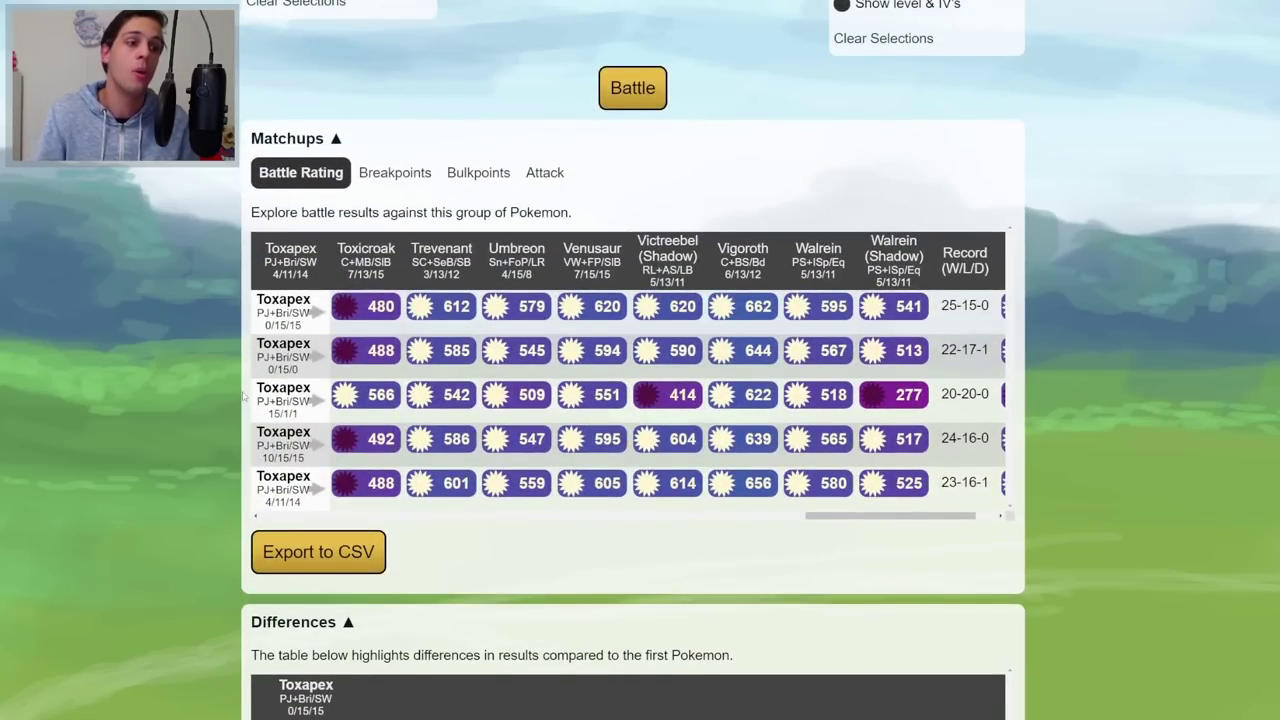
scroll(243, 396, "down", 3)
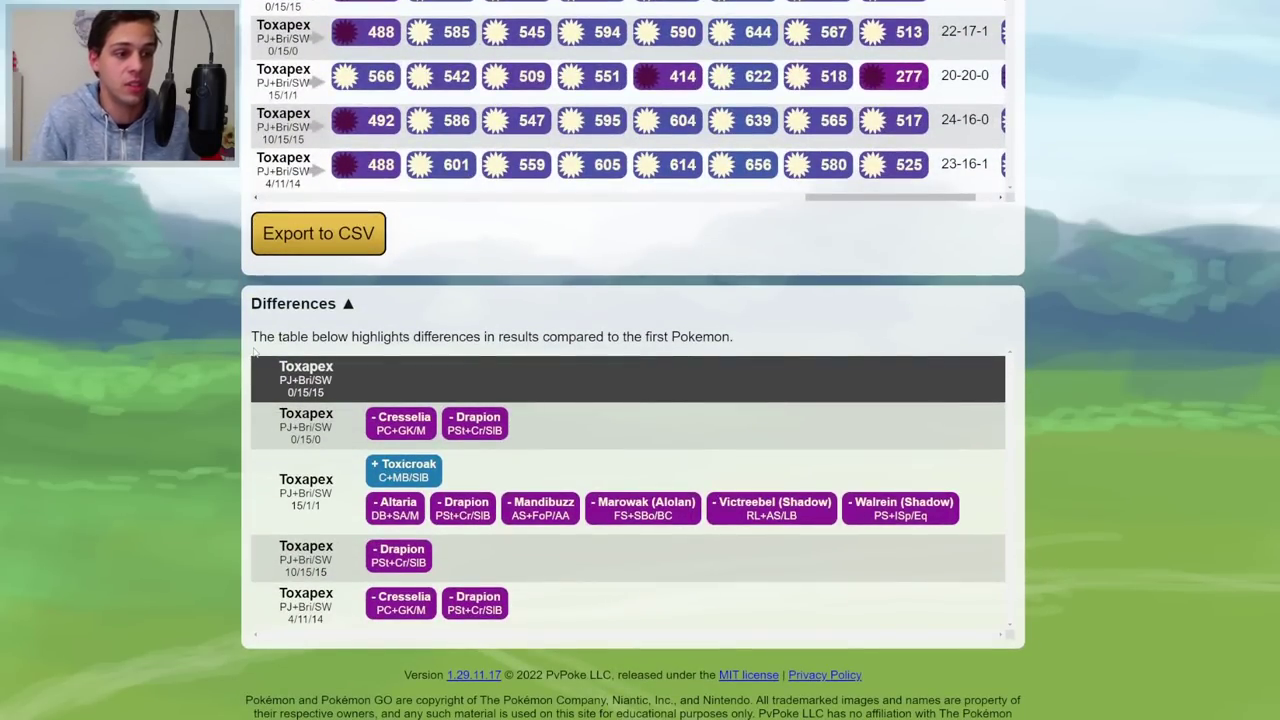
scroll(552, 256, "up", 2)
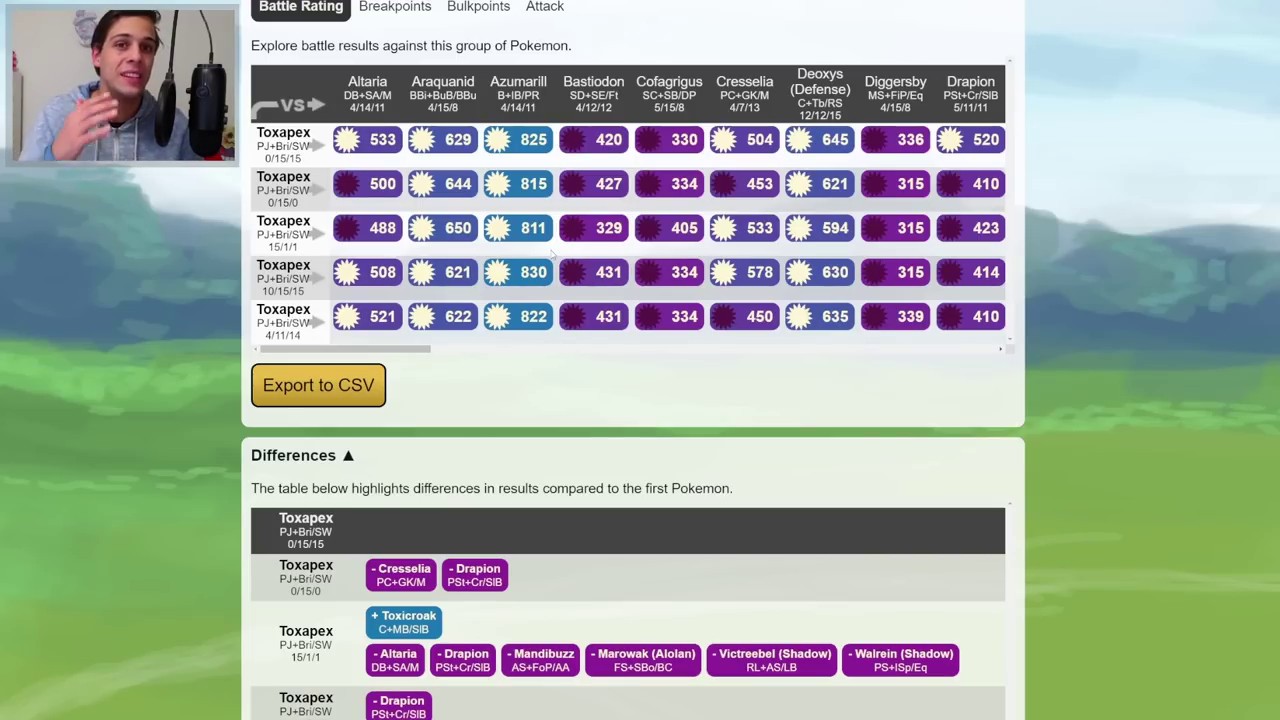
Check Araquanid's and Cofagrigus's levels and IVs in the opponent group without changing them
scroll(607, 221, "up", 6)
scroll(607, 221, "up", 5)
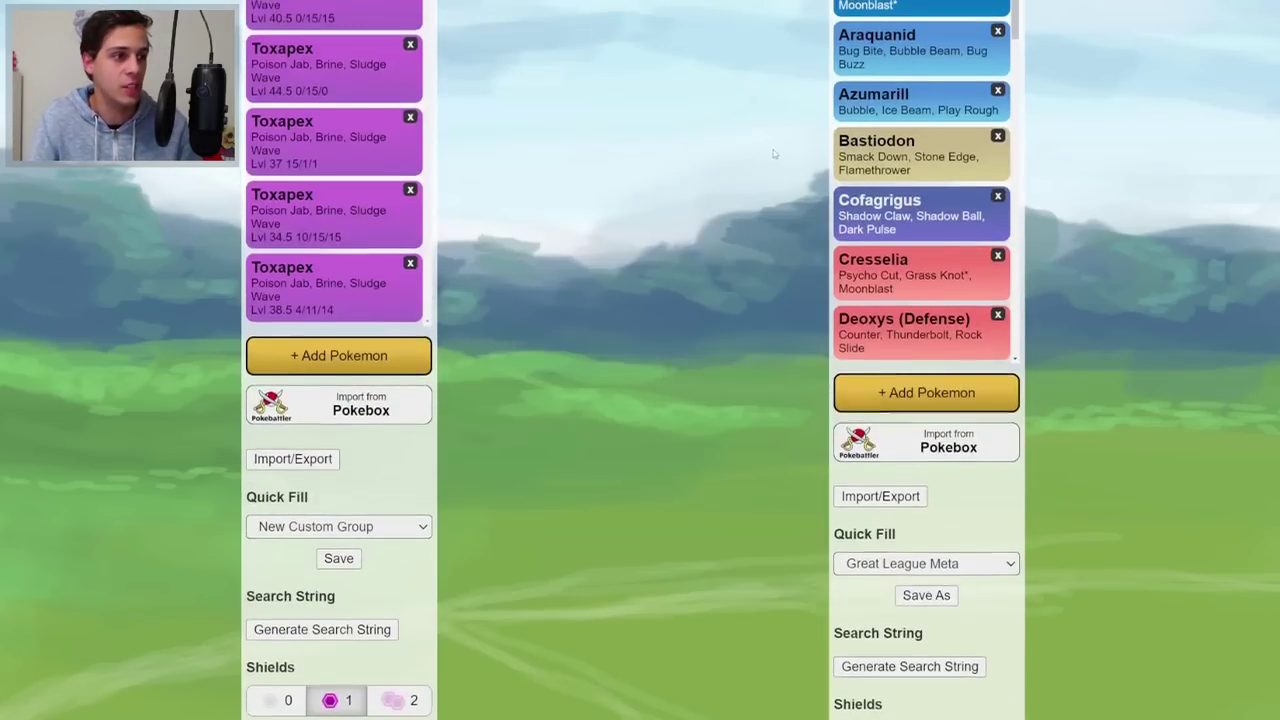
left_click(895, 318)
left_click(652, 322)
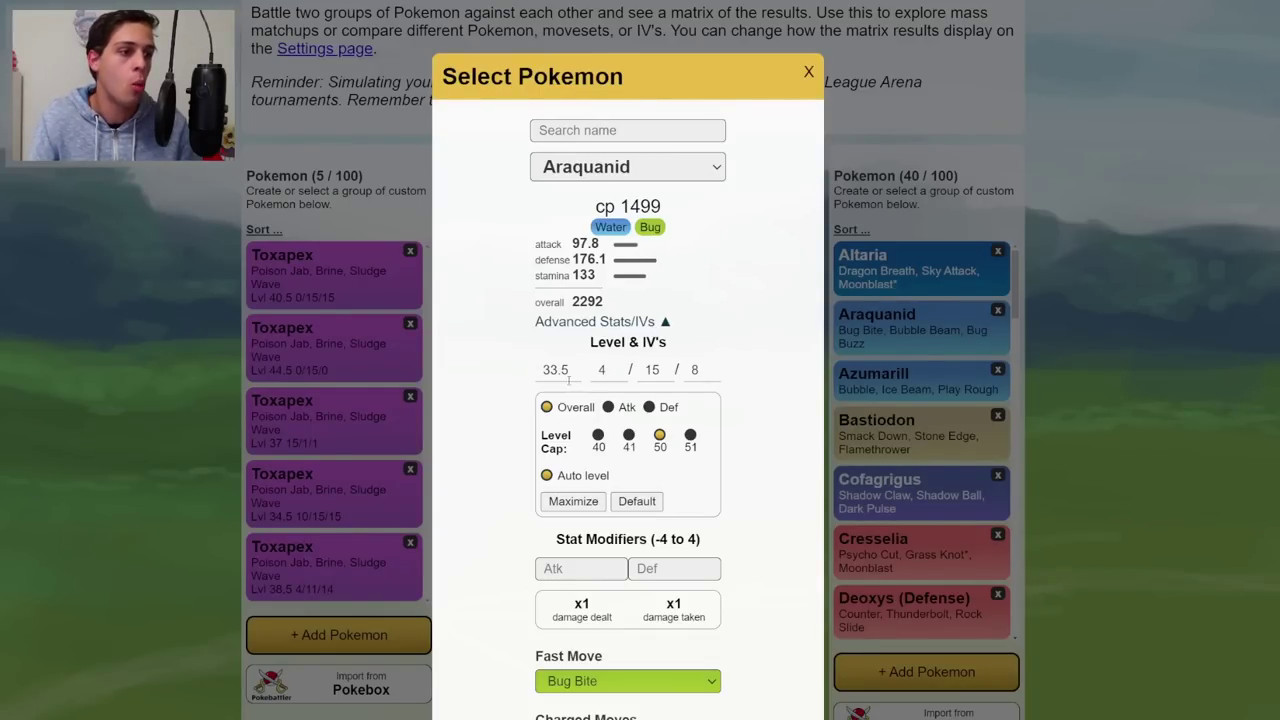
scroll(628, 400, "down", 3)
left_click(898, 510)
left_click(898, 510)
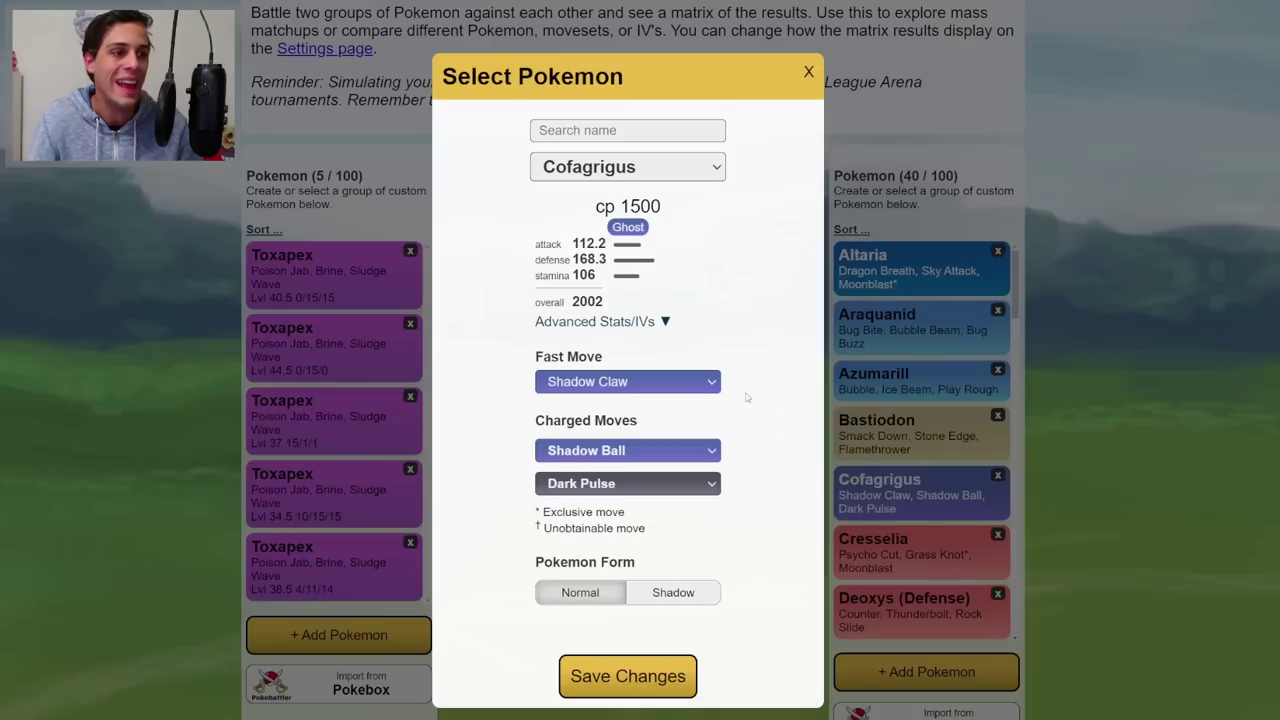
left_click(650, 321)
scroll(650, 321, "down", 3)
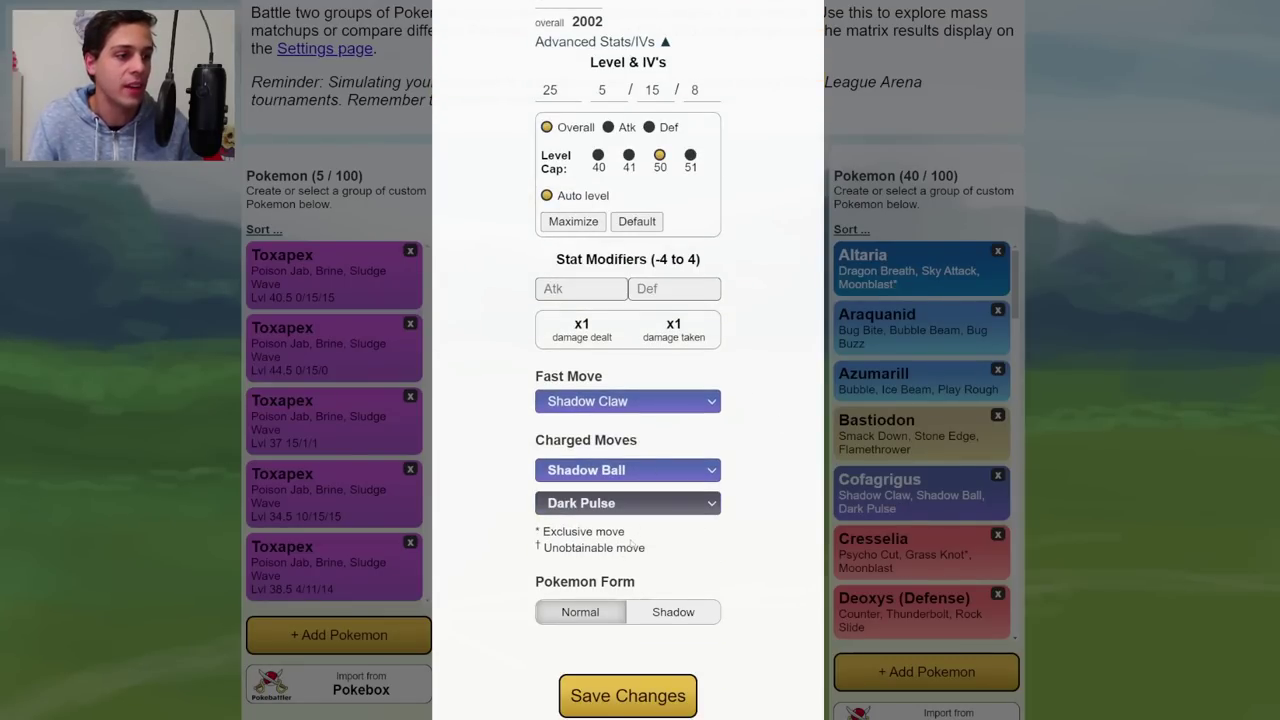
left_click(617, 694)
Scroll to the Great League Meta group's IV's dropdown and open its choices
scroll(623, 464, "down", 1)
scroll(623, 464, "down", 1)
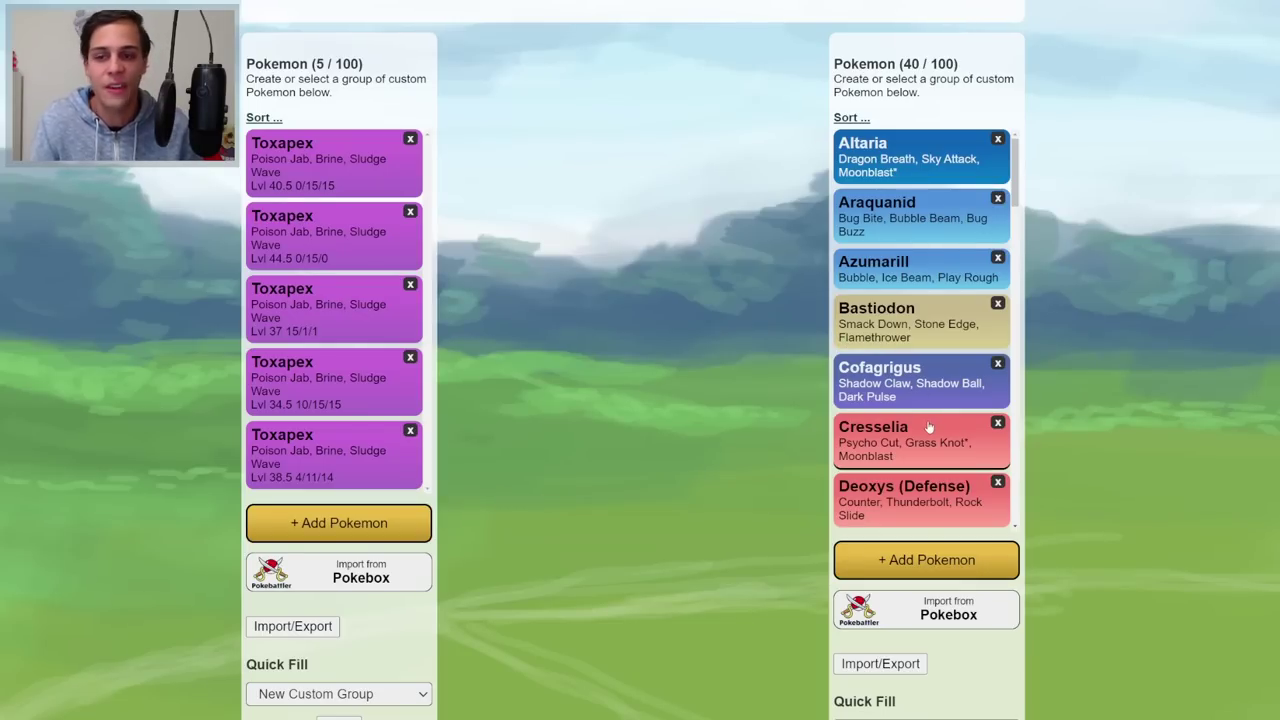
scroll(757, 443, "down", 1)
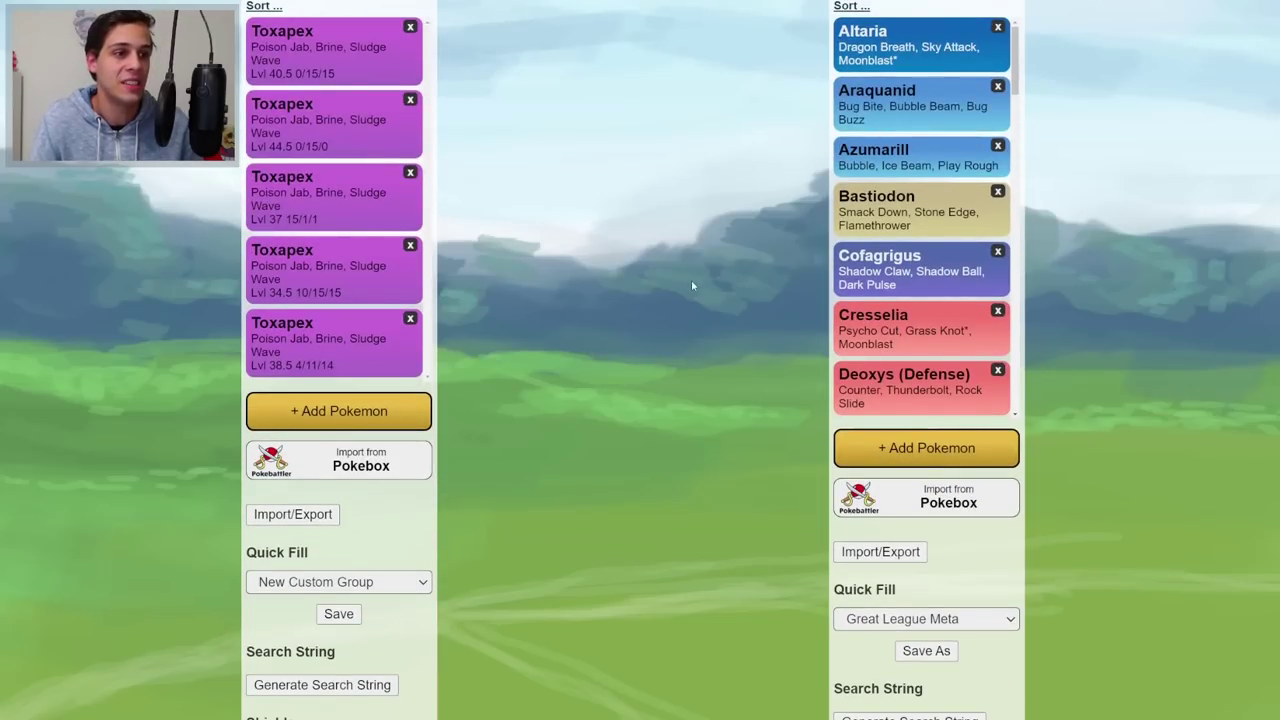
scroll(687, 291, "down", 1)
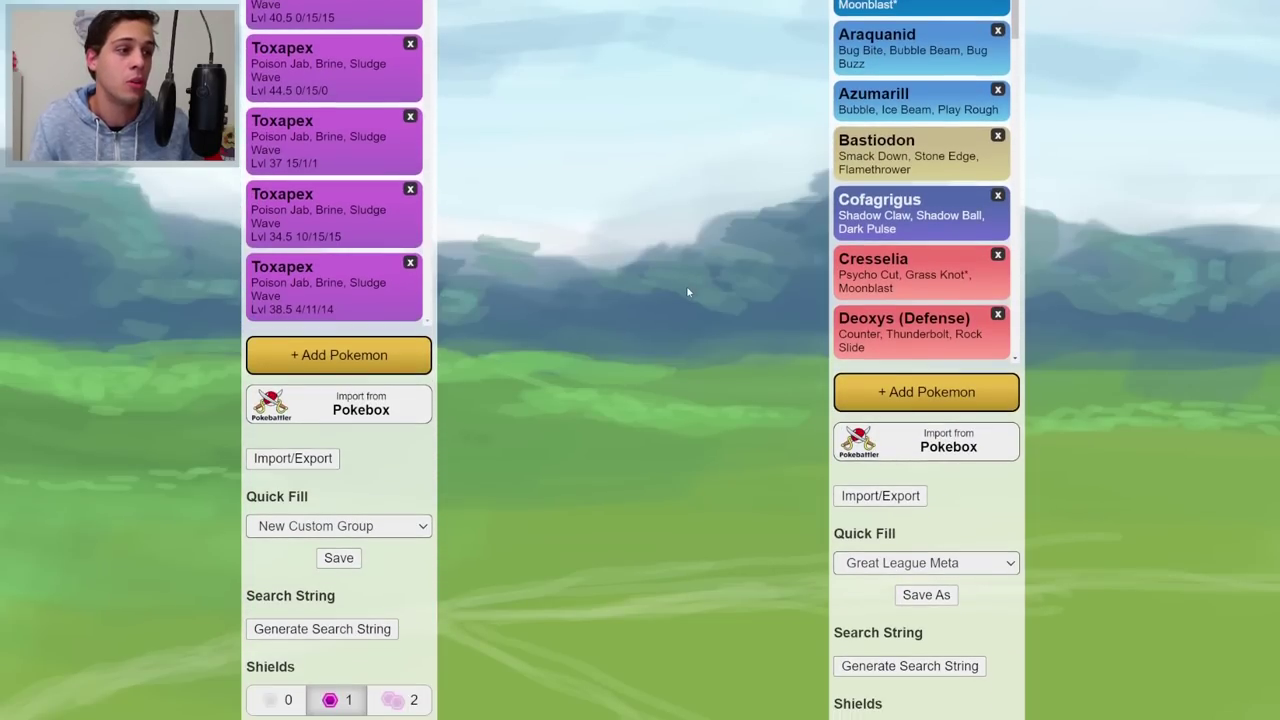
scroll(682, 280, "down", 2)
scroll(677, 272, "down", 1)
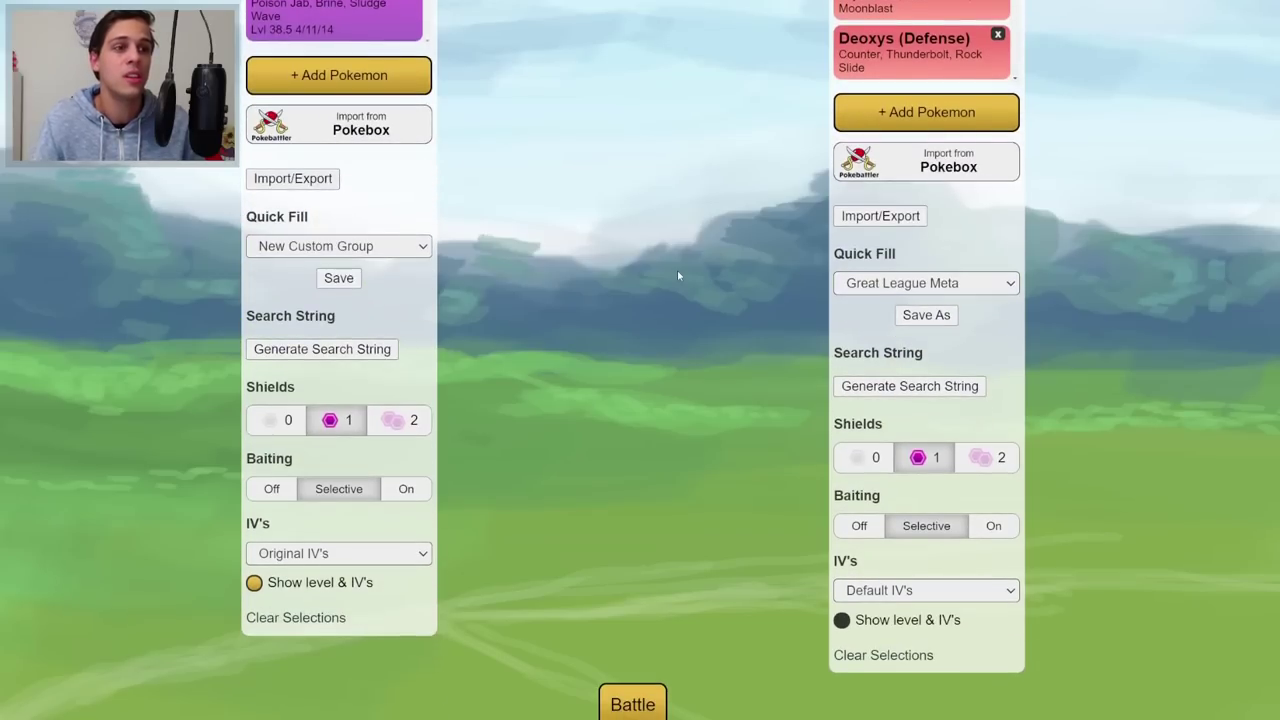
scroll(678, 275, "down", 2)
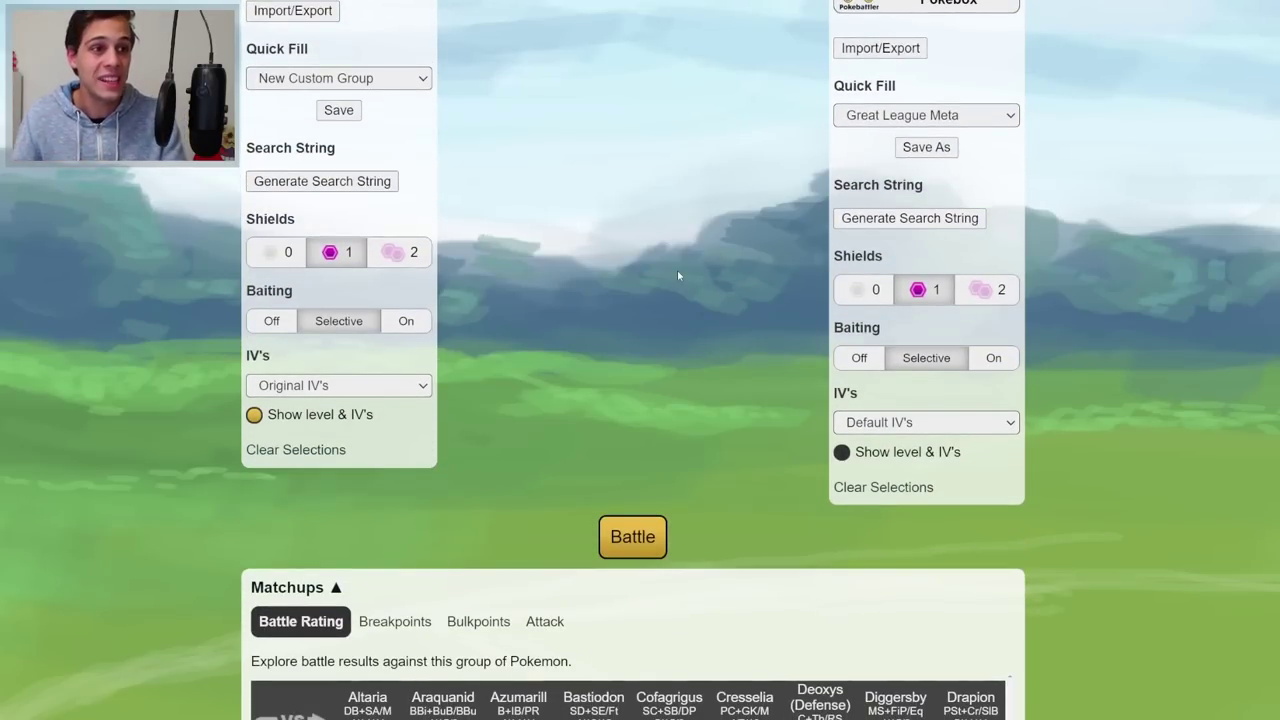
left_click(926, 428)
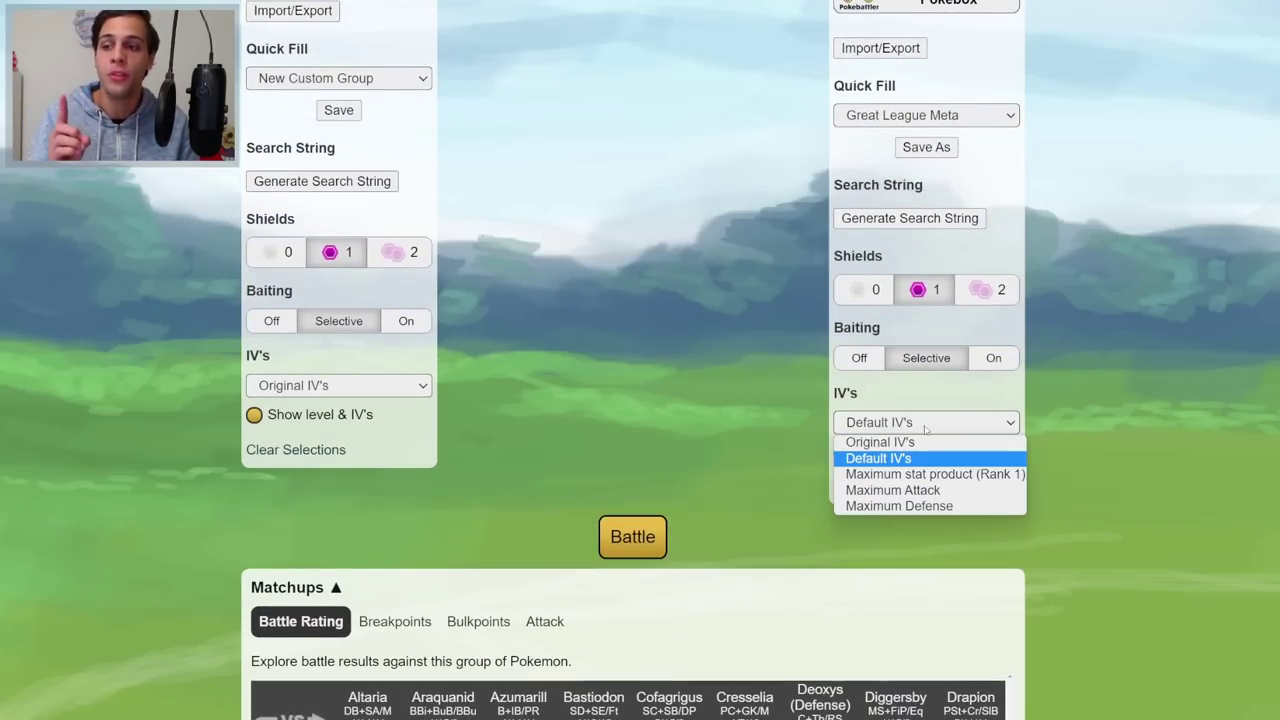
left_click(924, 425)
left_click(924, 425)
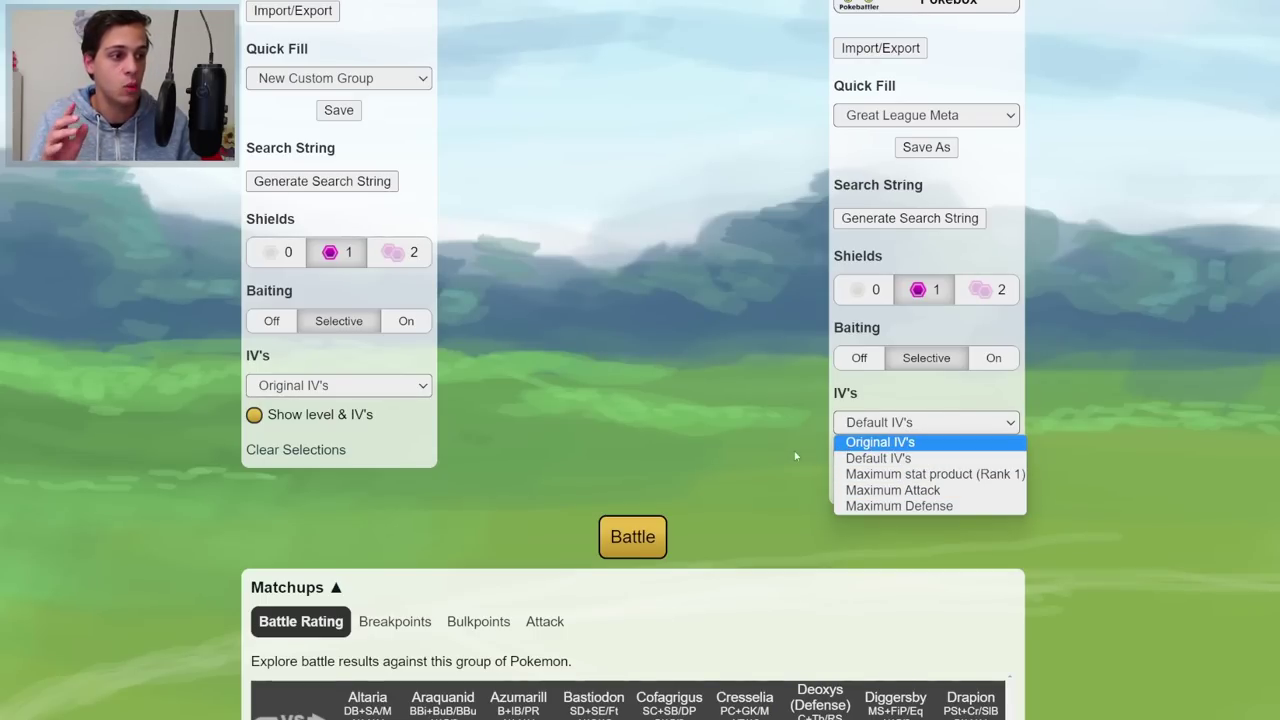
Switch the Toxapex matchups to Breakpoints and scroll down to the Differences table
scroll(739, 432, "down", 3)
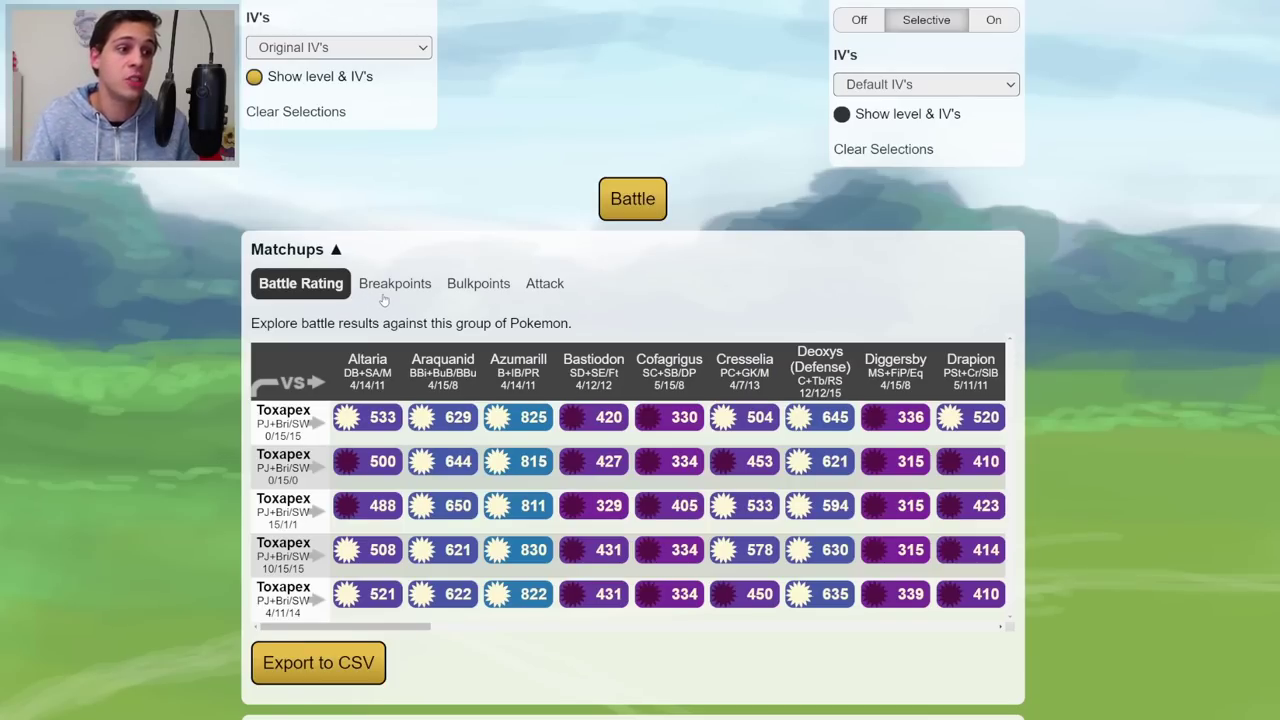
left_click(382, 292)
scroll(455, 305, "down", 4)
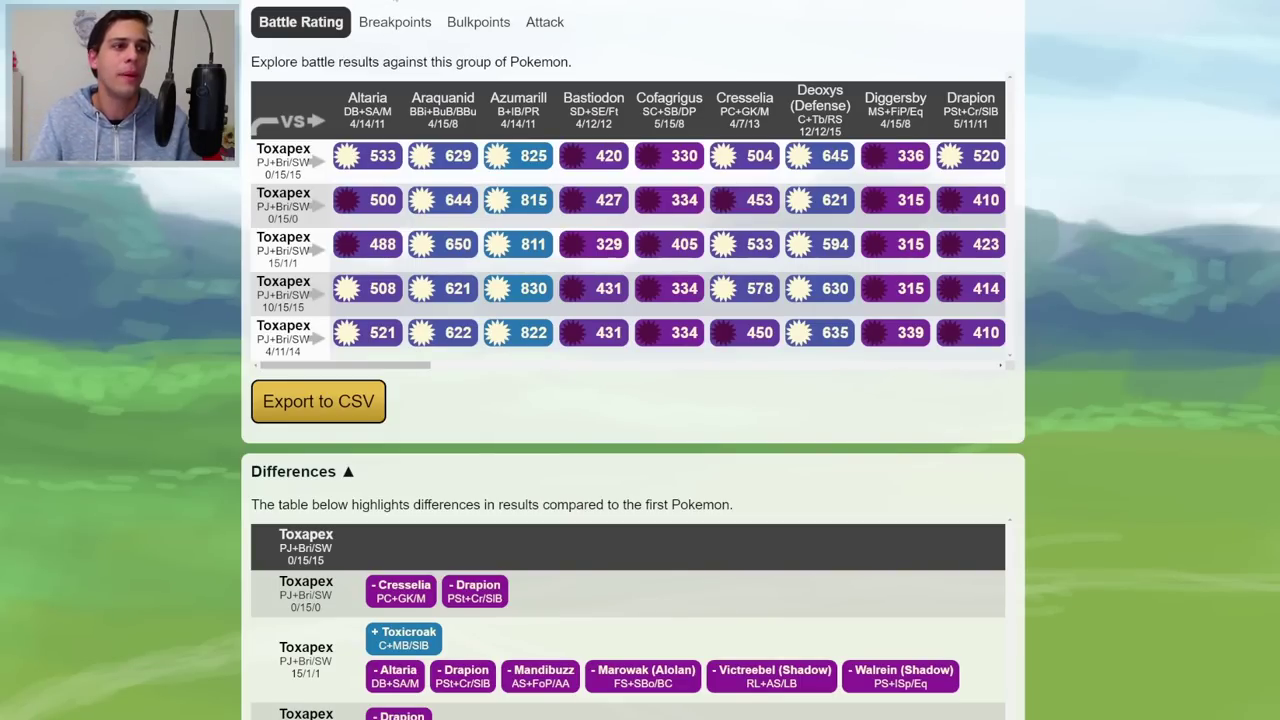
left_click(425, 30)
scroll(337, 240, "down", 2)
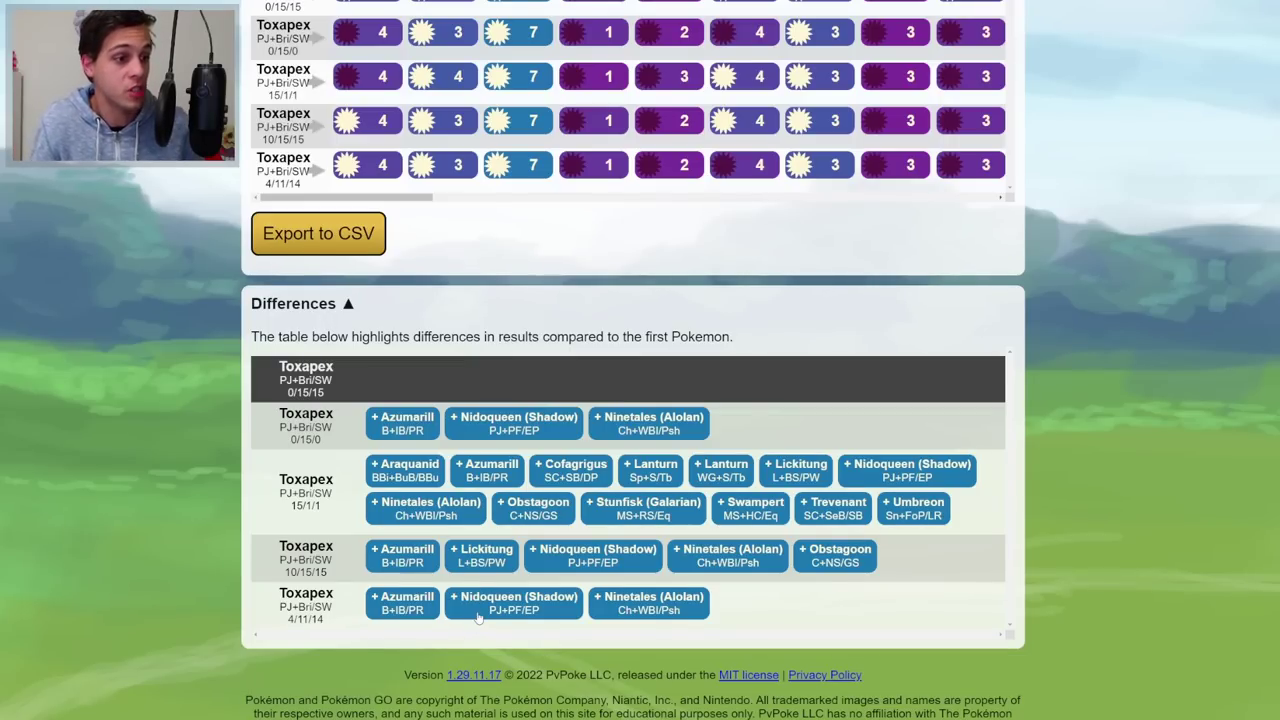
left_click(478, 614)
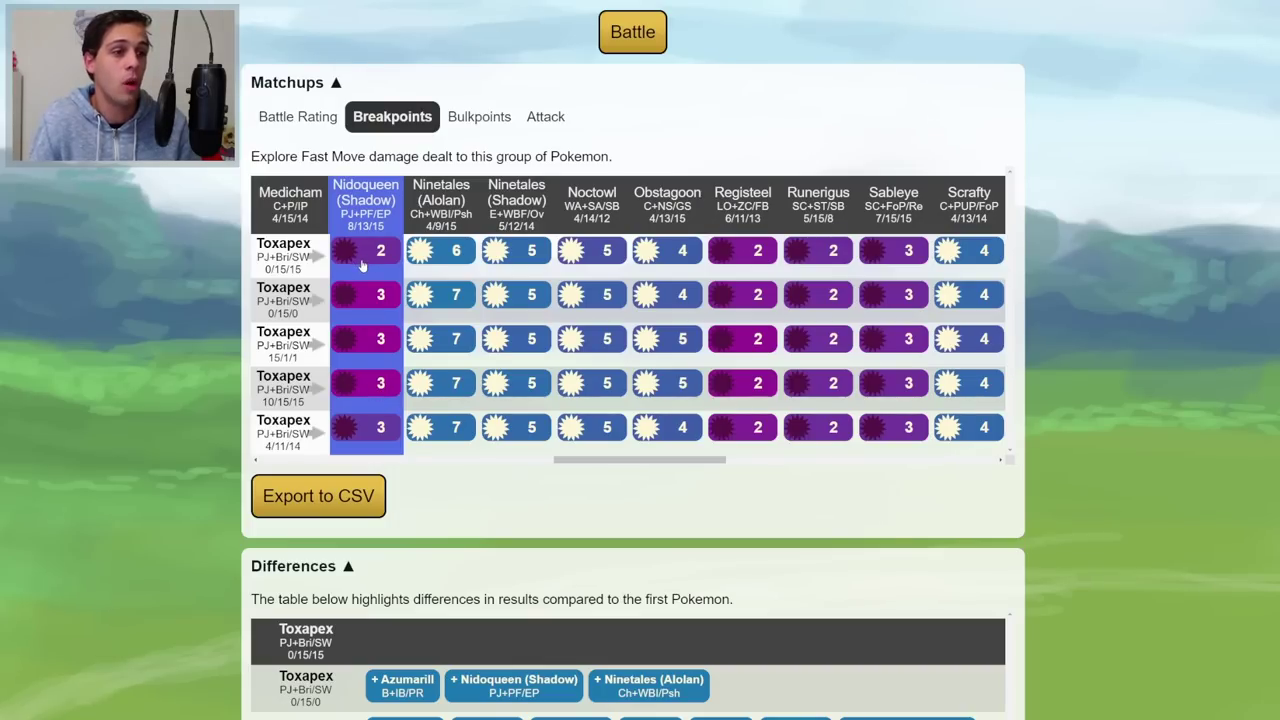
left_click(301, 119)
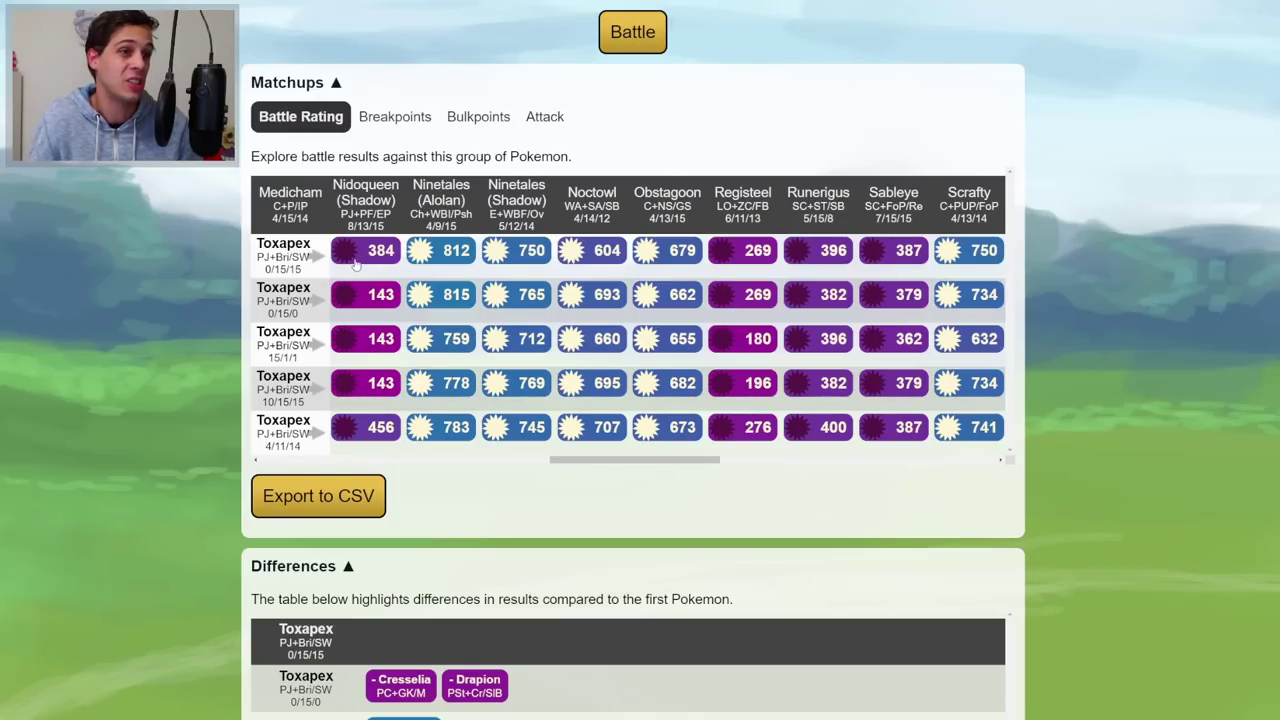
scroll(355, 263, "left", 10)
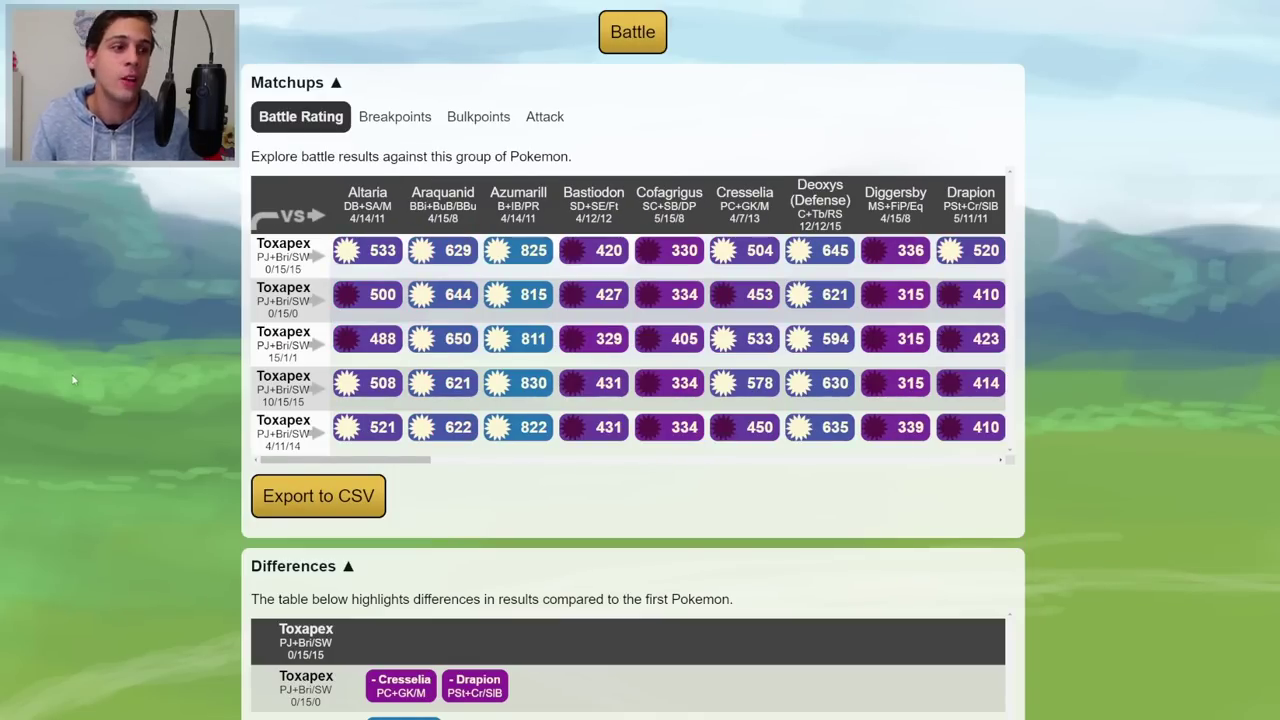
left_click_drag(345, 459, 910, 459)
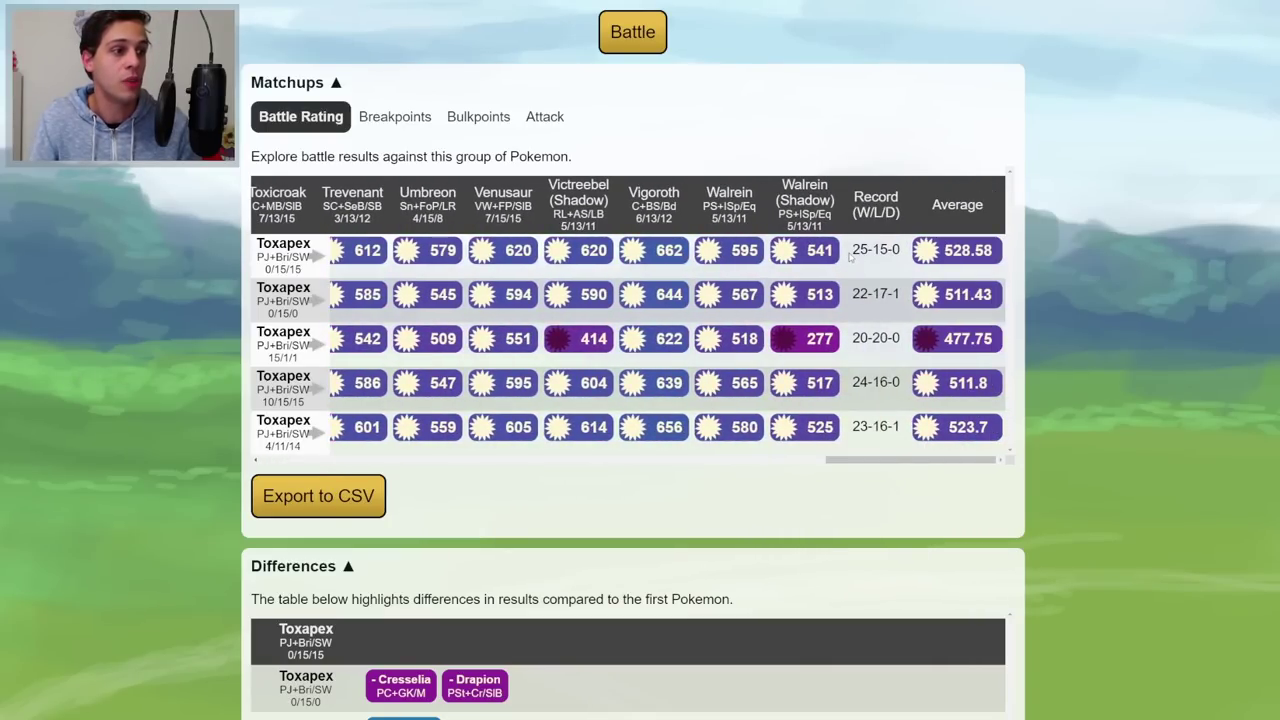
double_click(889, 252)
left_click(889, 254)
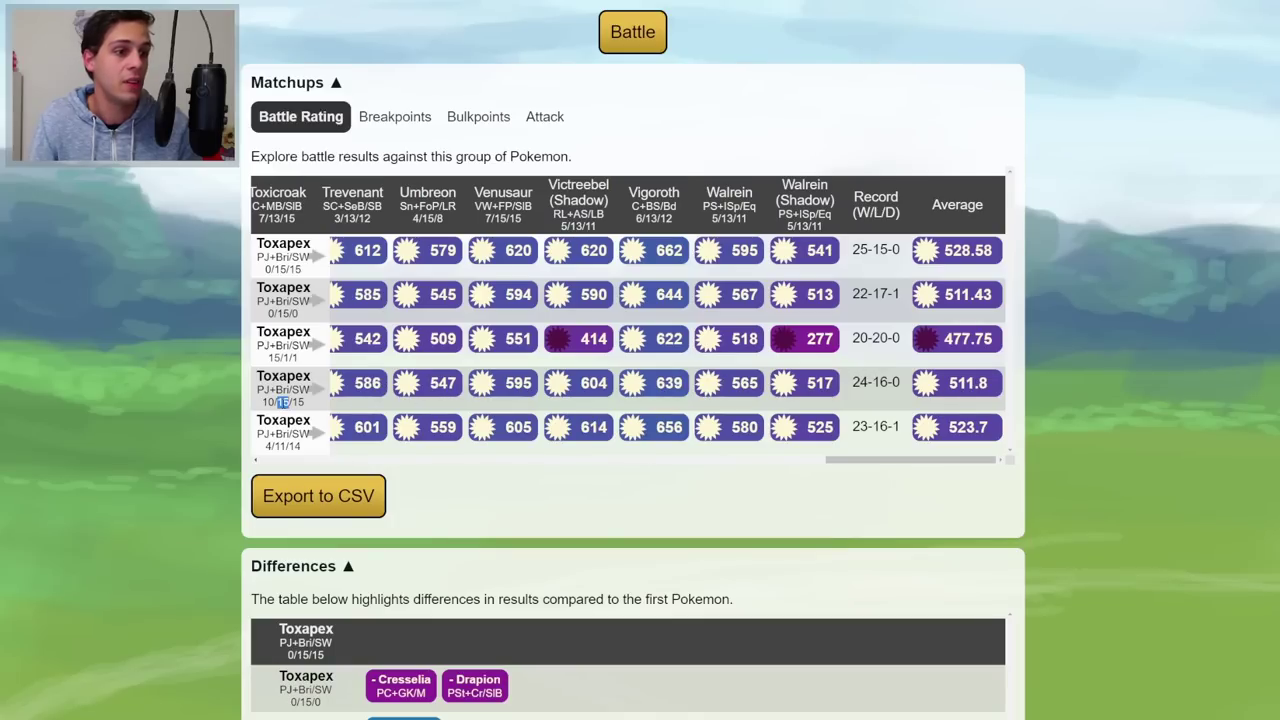
left_click_drag(264, 402, 316, 404)
left_click_drag(850, 383, 898, 383)
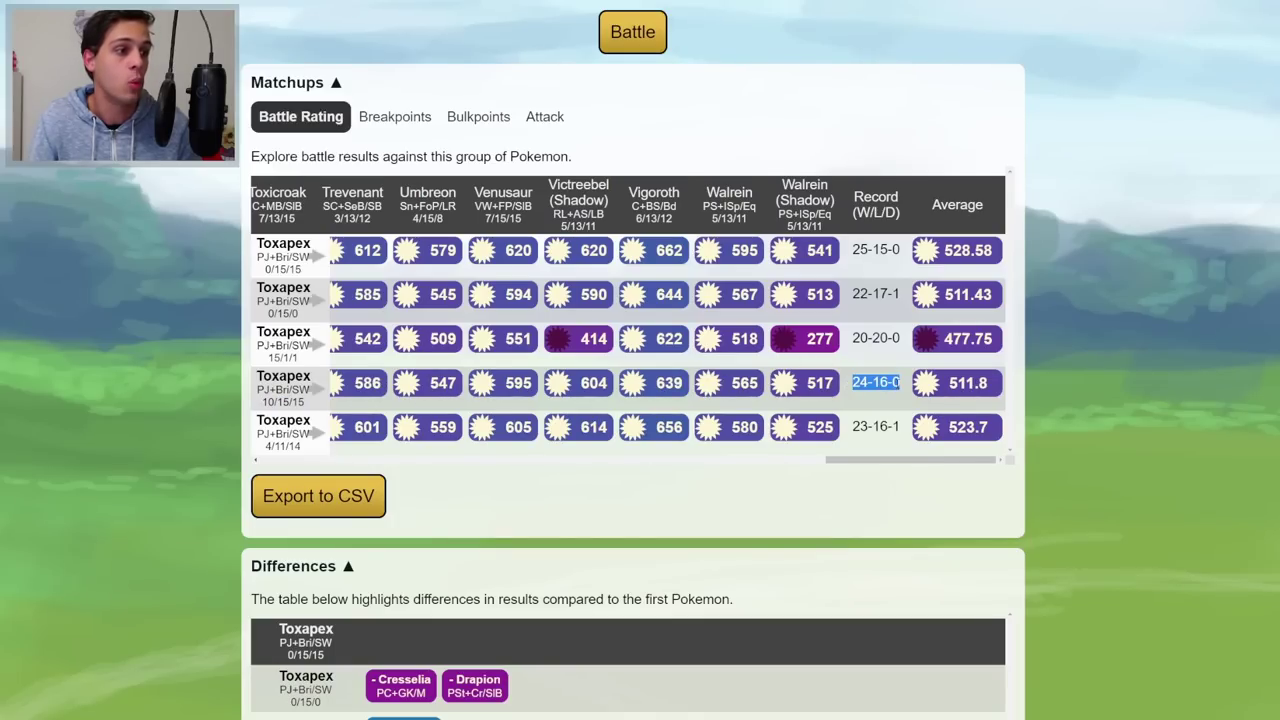
left_click(900, 383)
double_click(880, 382)
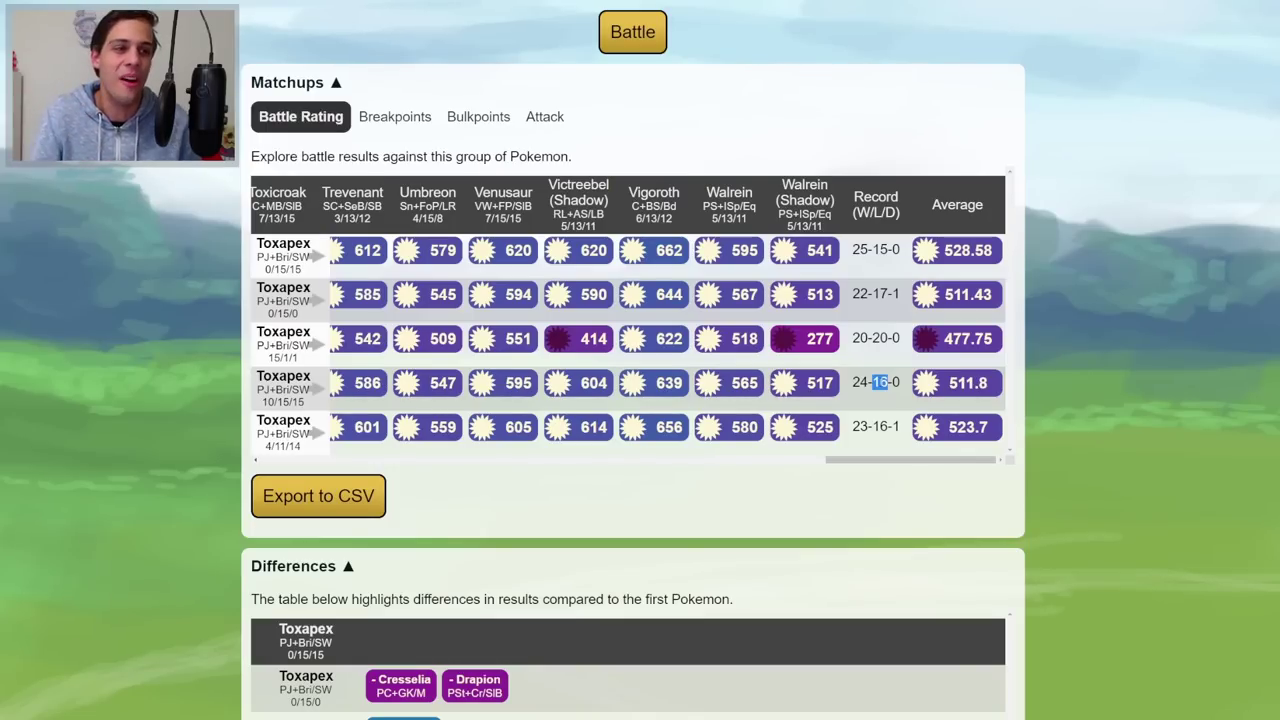
Jump to the Drapion column, check Breakpoints and Bulkpoints, then return to Battle Rating
left_click(865, 489)
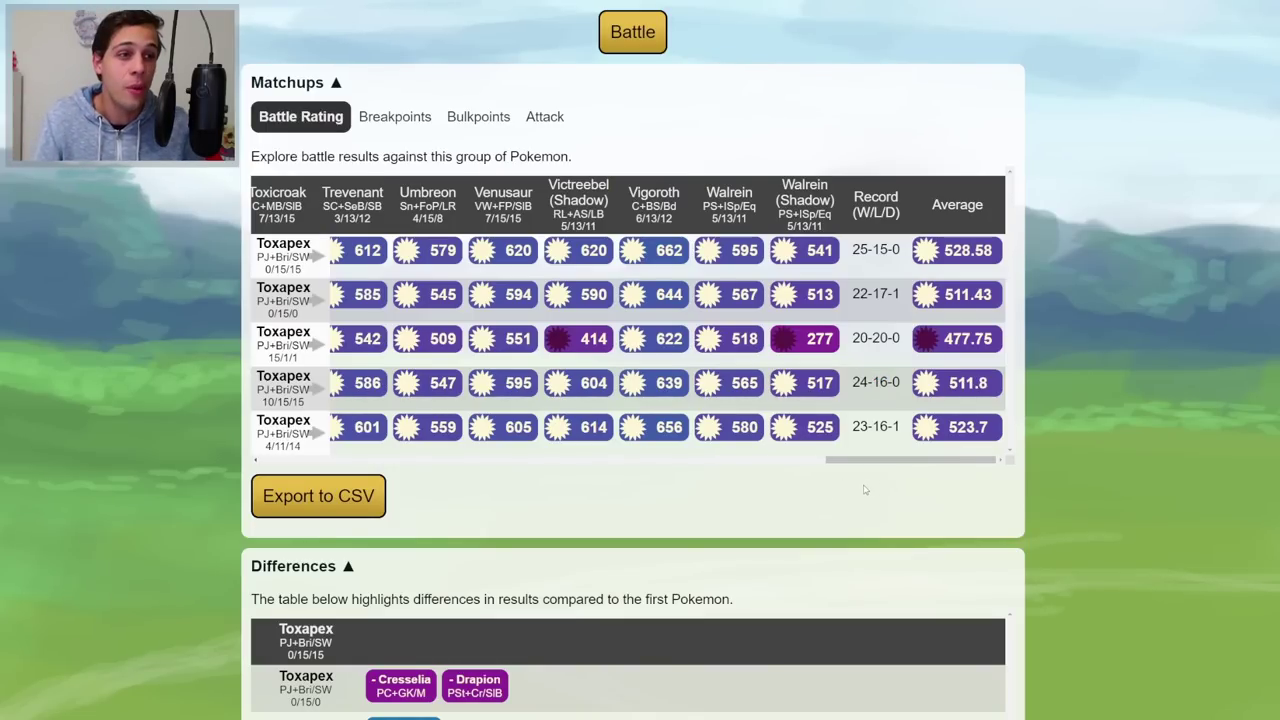
scroll(865, 489, "down", 2)
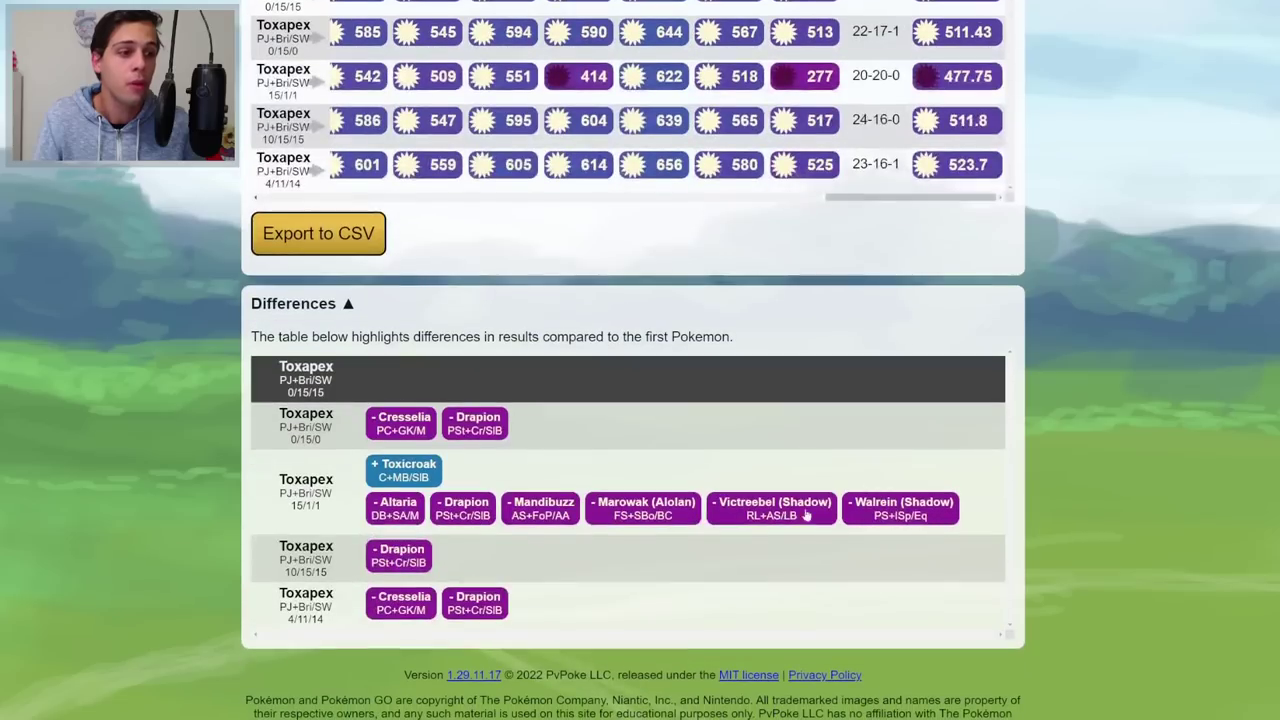
left_click(402, 563)
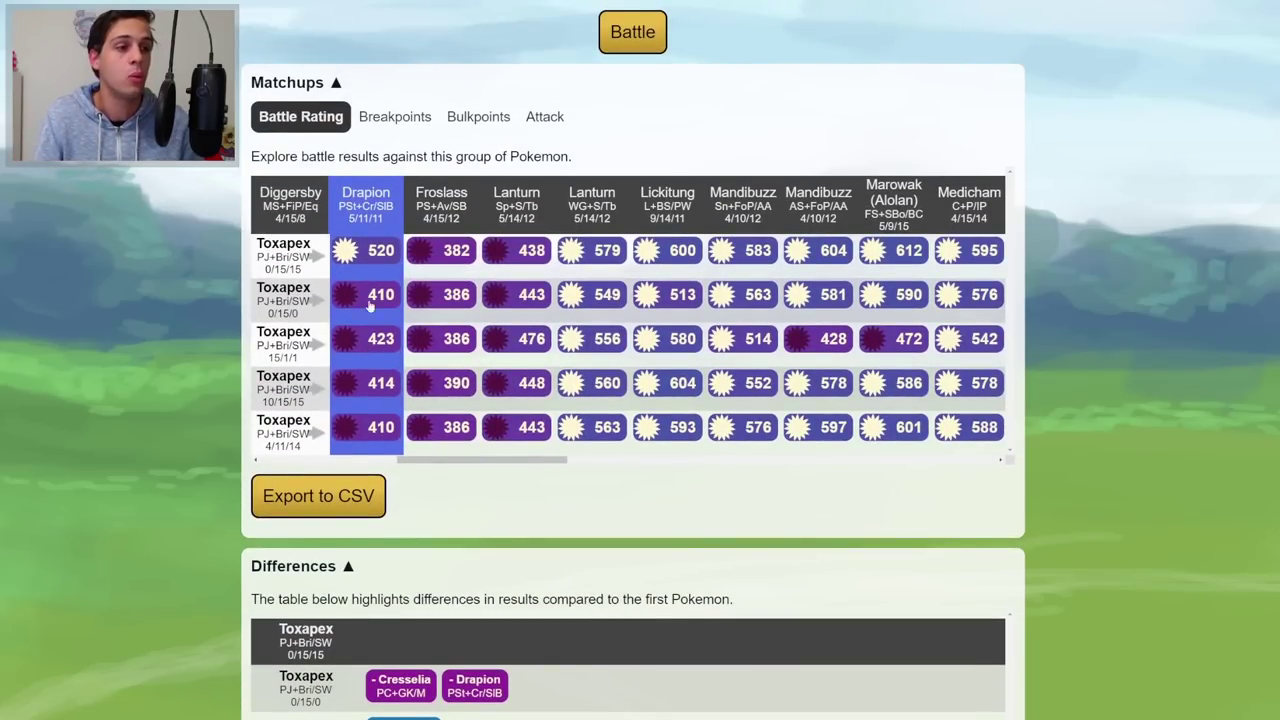
left_click(405, 118)
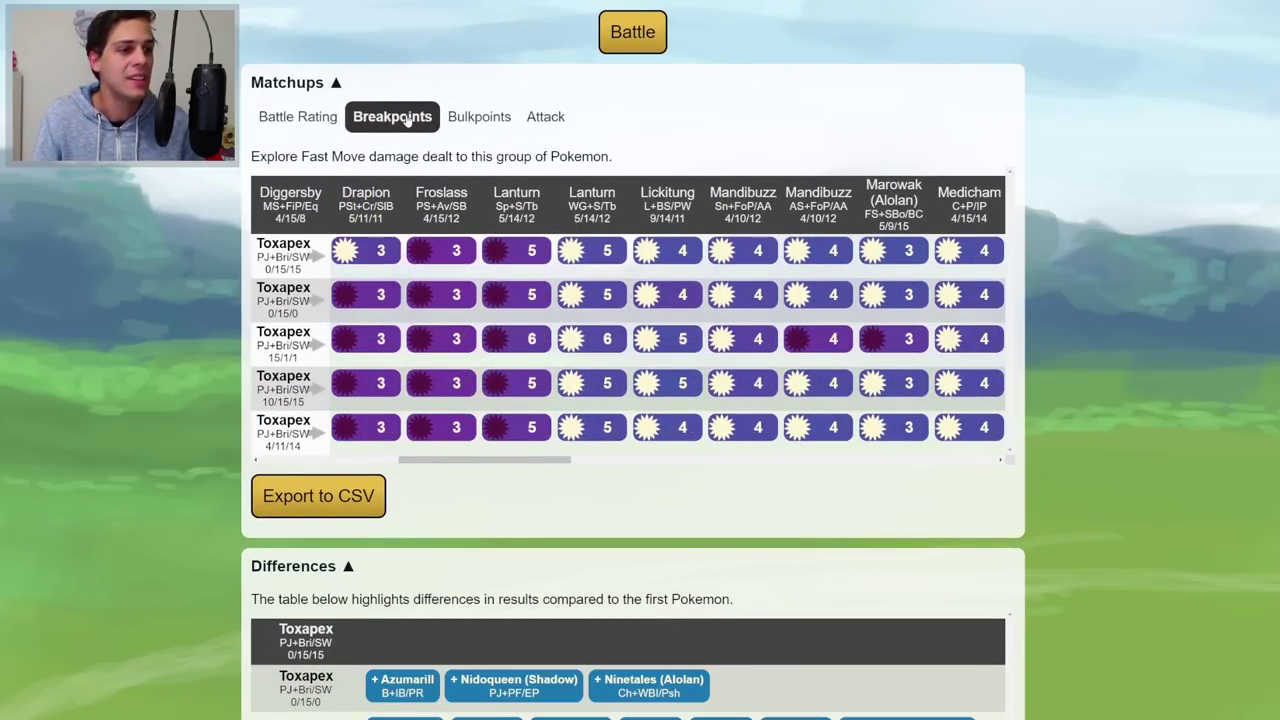
left_click(463, 120)
left_click(405, 118)
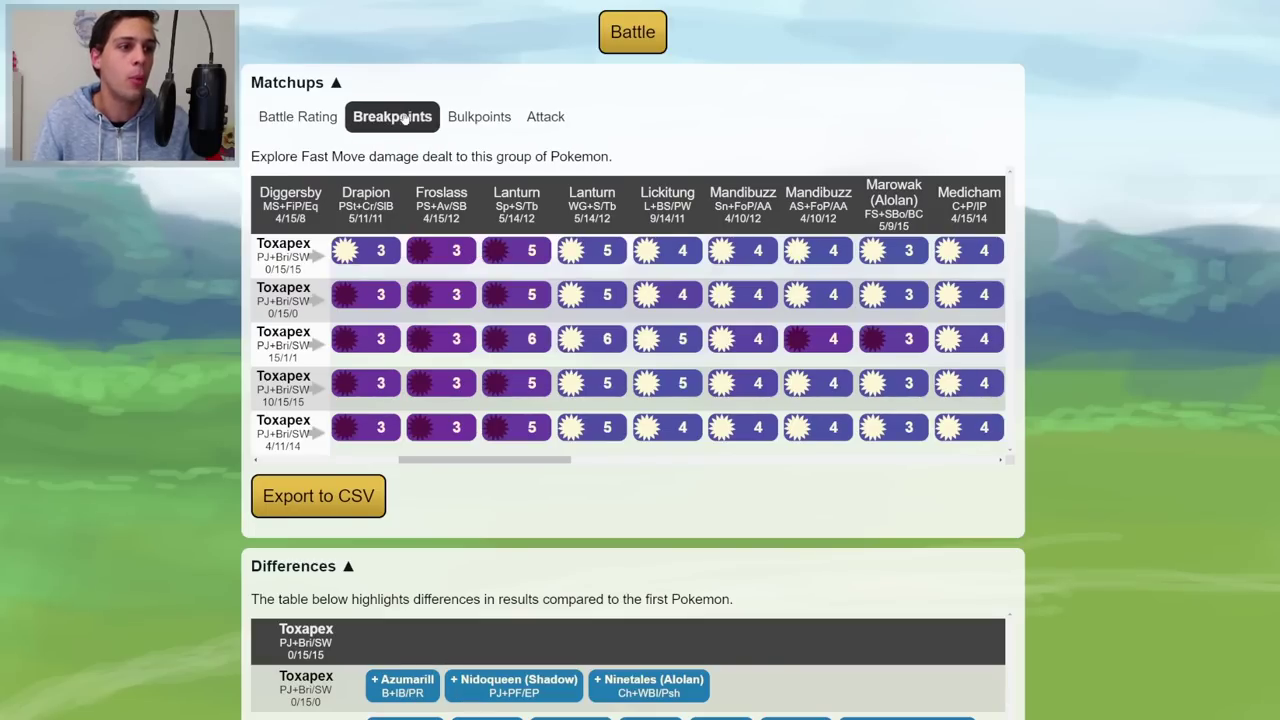
left_click(285, 122)
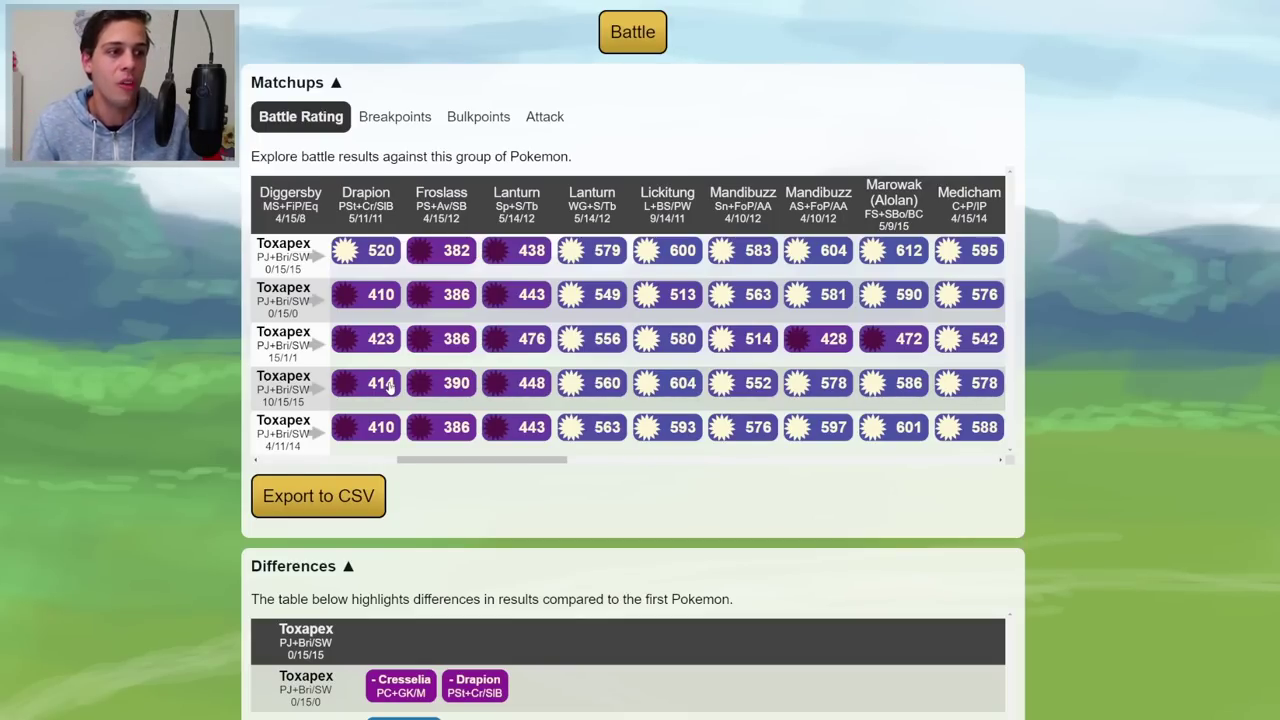
Compare Fast Move breakpoints and bulkpoints across the five Toxapex spreads
scroll(390, 386, "left", 5)
scroll(390, 386, "up", 1)
left_click(390, 172)
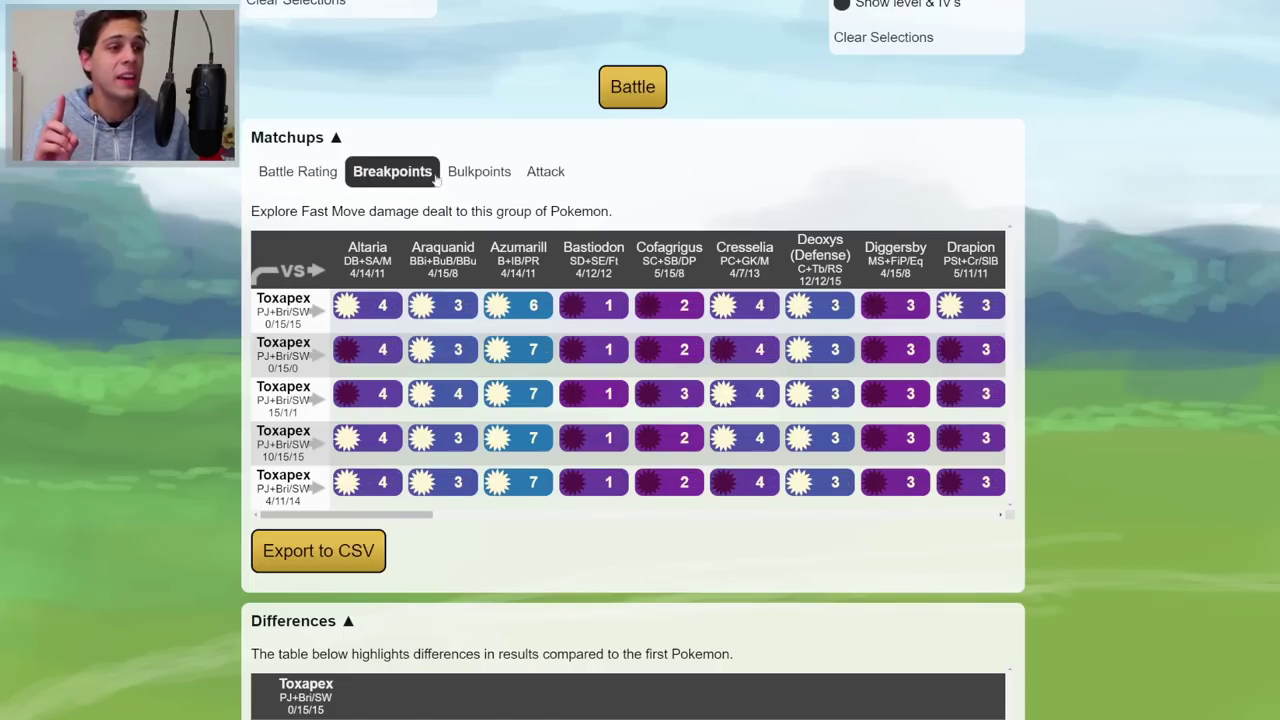
left_click(474, 172)
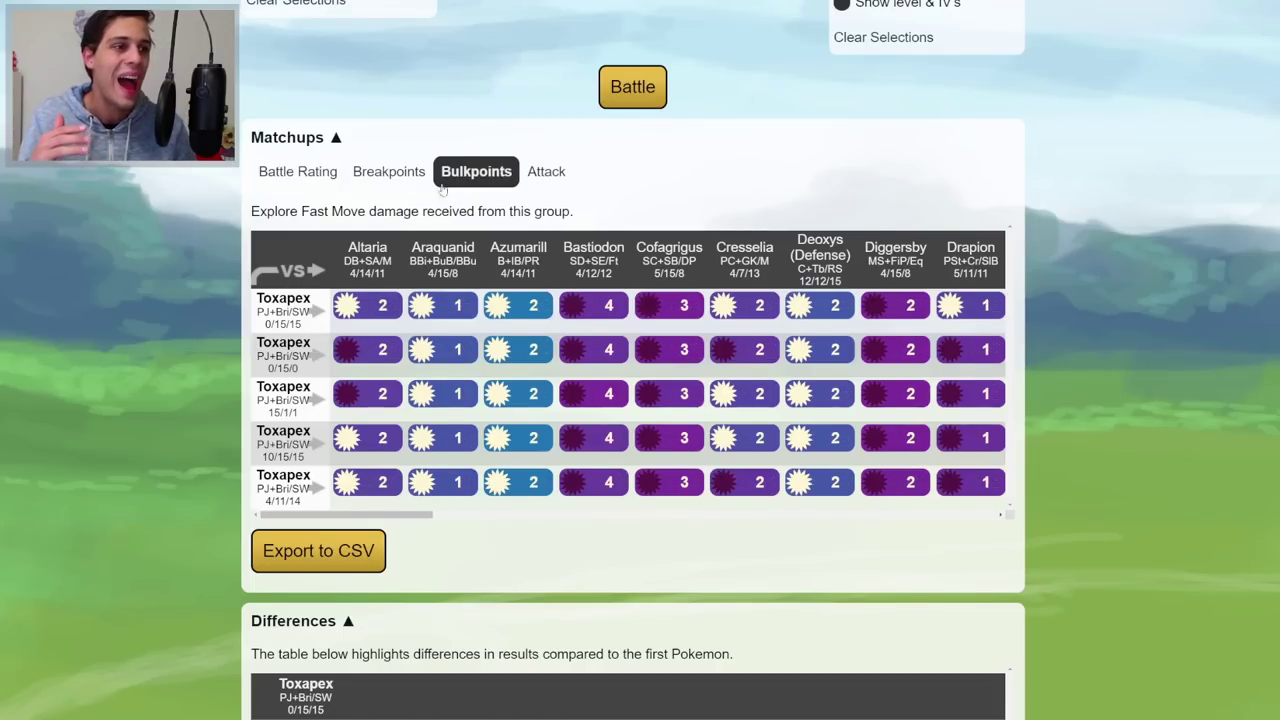
scroll(430, 181, "down", 1)
left_click(385, 115)
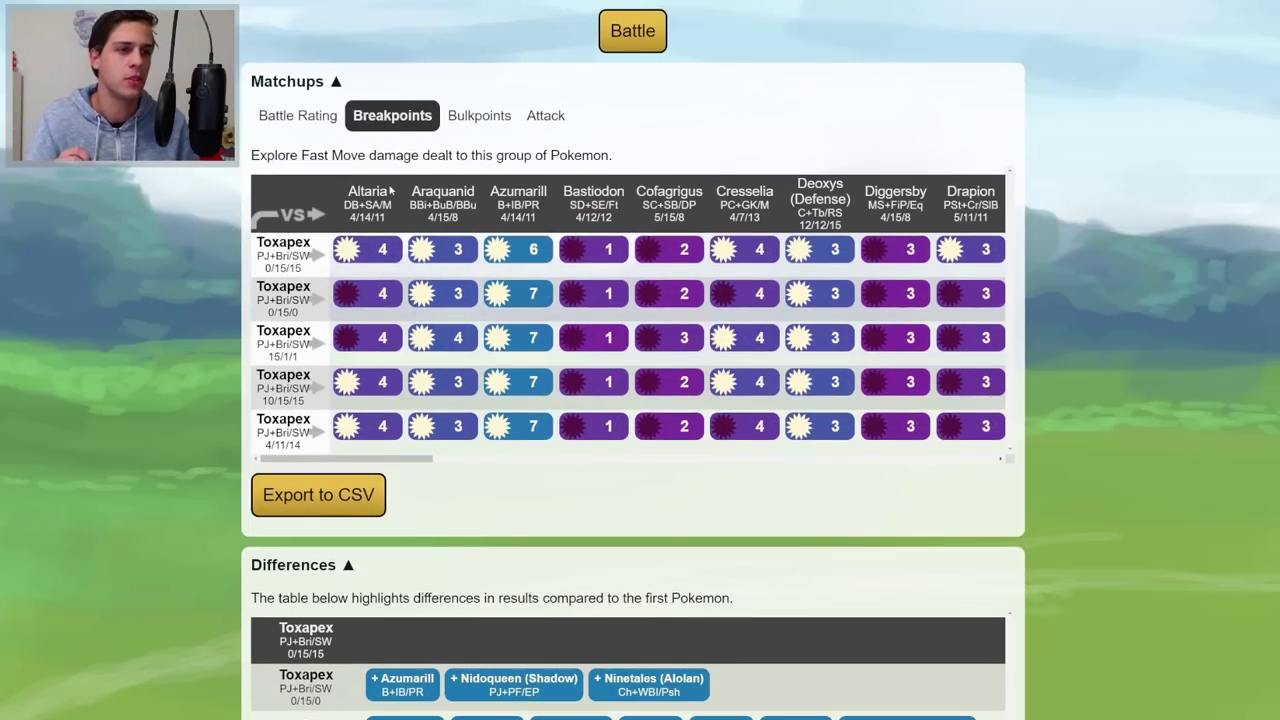
Inspect the 15/1/1 spread in the Differences list, then return to Battle Rating and reset the matrix
scroll(391, 191, "down", 1)
scroll(387, 205, "down", 4)
left_click_drag(277, 474, 318, 506)
left_click(320, 509)
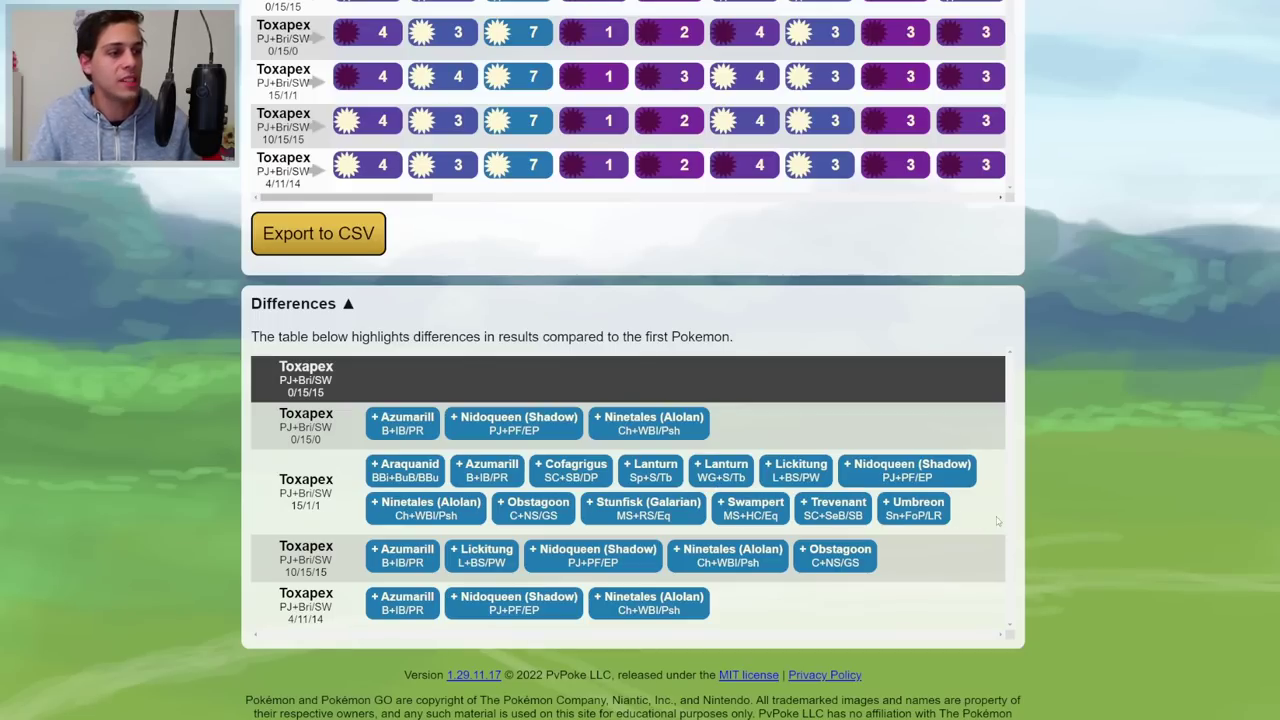
left_click_drag(319, 508, 292, 466)
left_click(278, 474)
left_click(288, 466)
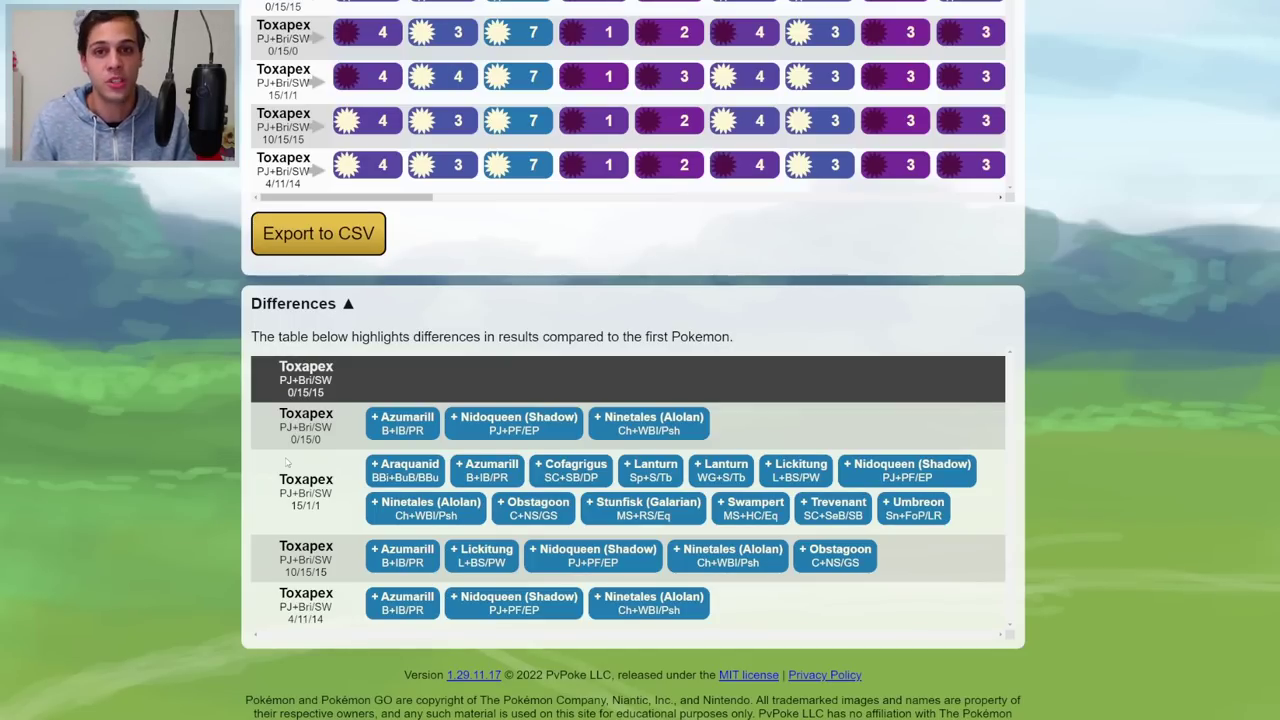
scroll(405, 477, "up", 3)
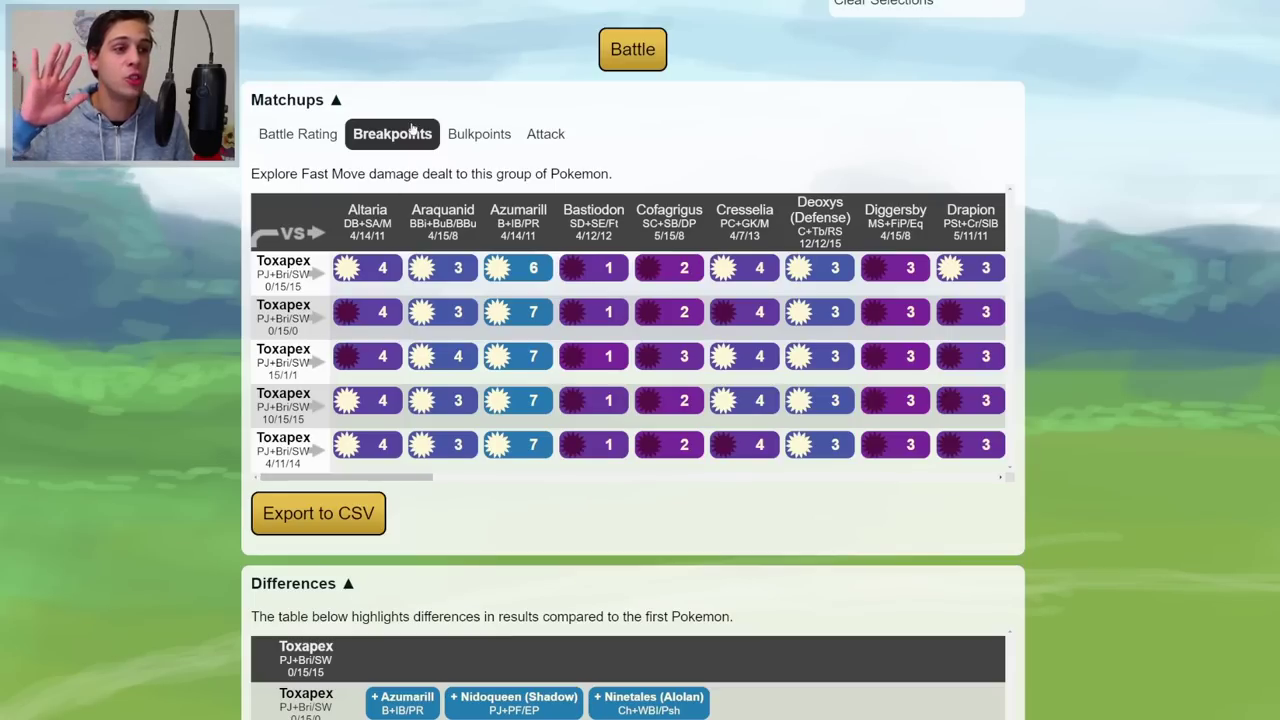
left_click(320, 138)
left_click_drag(405, 481, 975, 479)
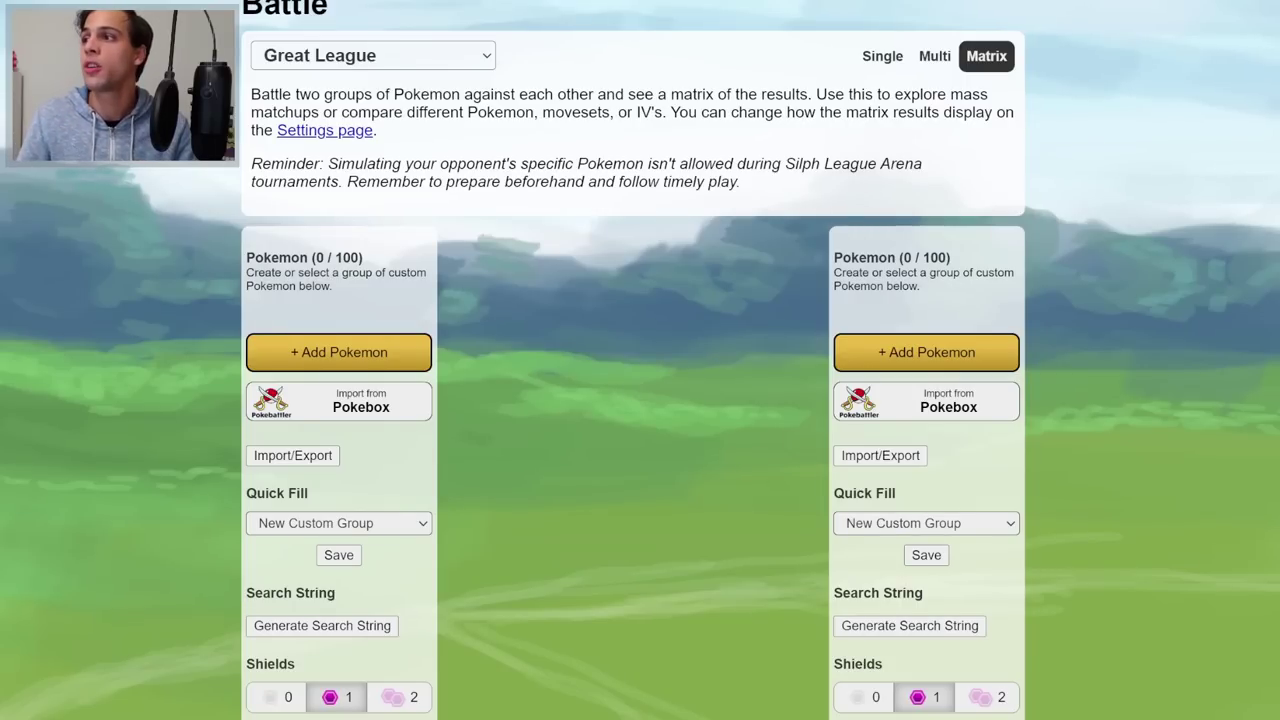
Switch to Ultra League (Level 50) and fill the opponent group with the Ultra League Meta
left_click(447, 56)
left_click(437, 147)
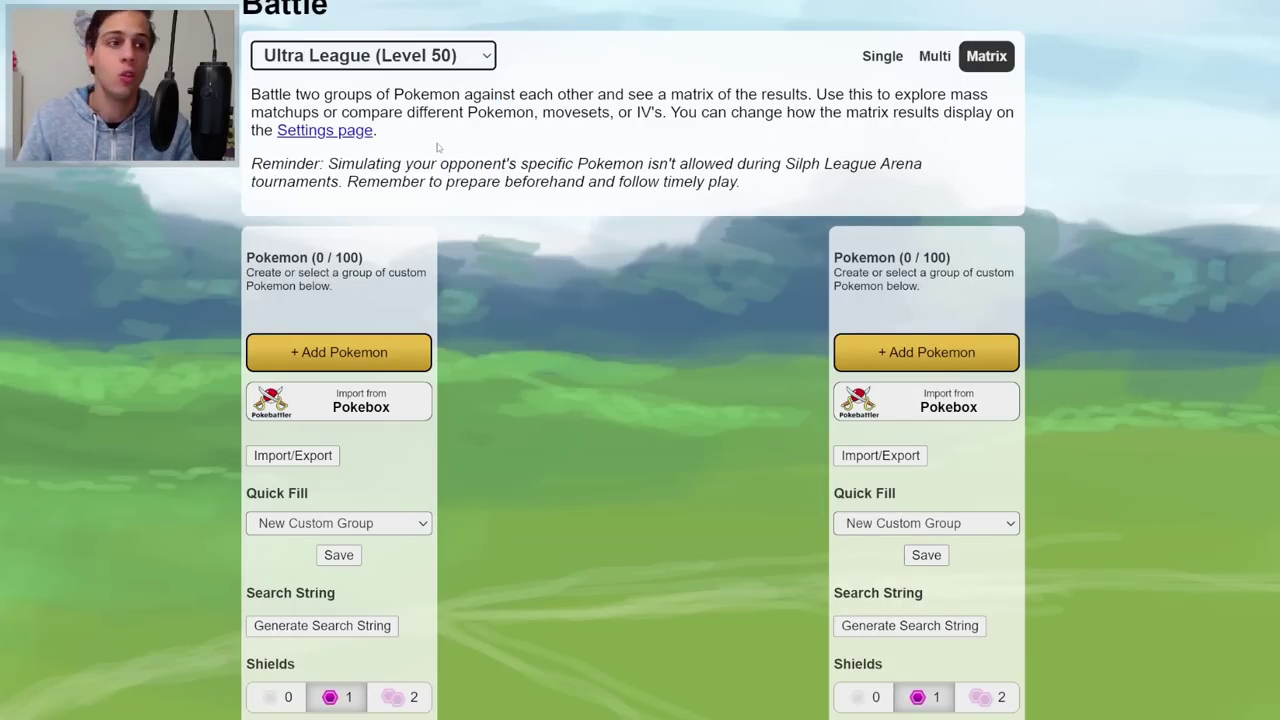
left_click(870, 523)
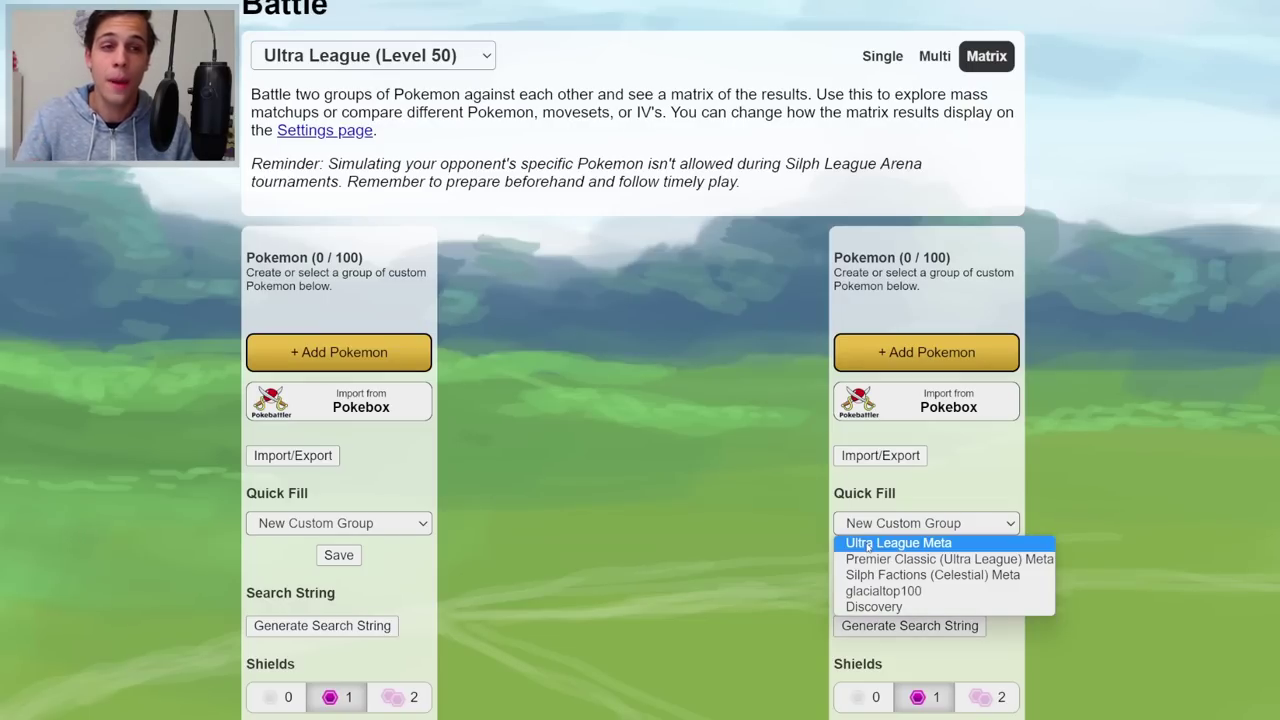
left_click(867, 546)
Add a Venusaur at its maximum level to the left group
left_click(410, 344)
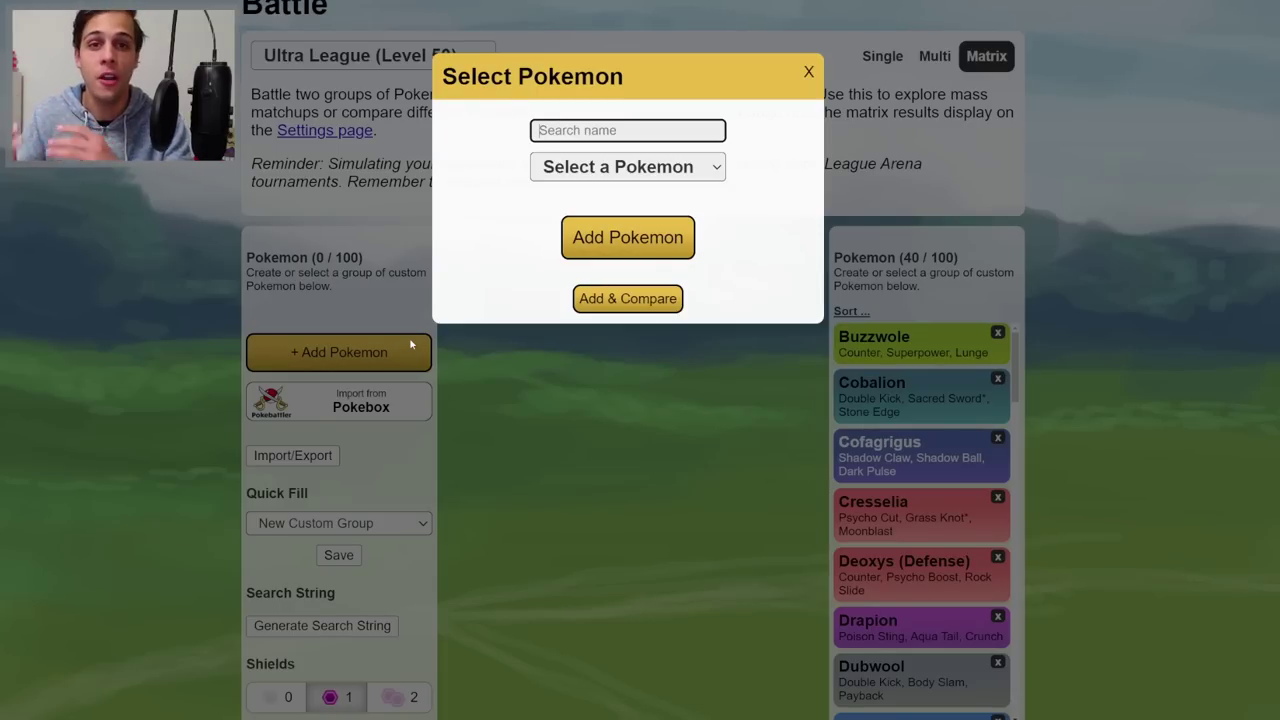
type("venu")
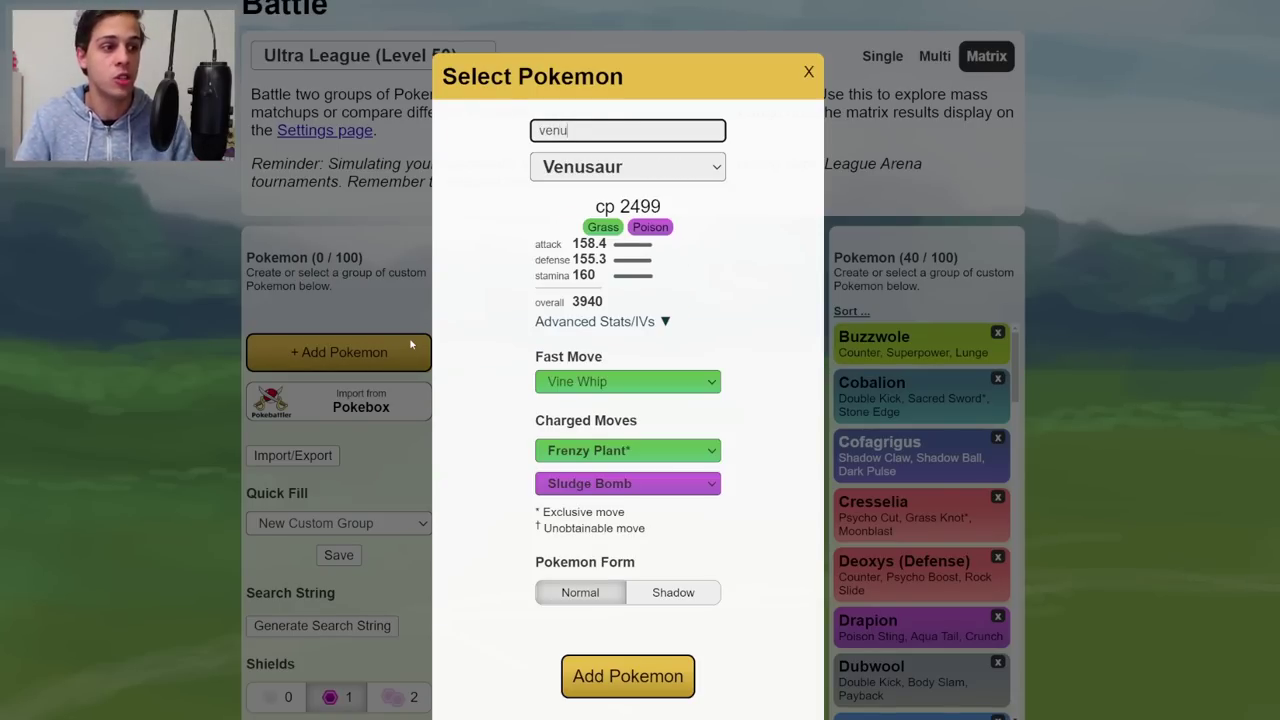
left_click(595, 321)
left_click(573, 501)
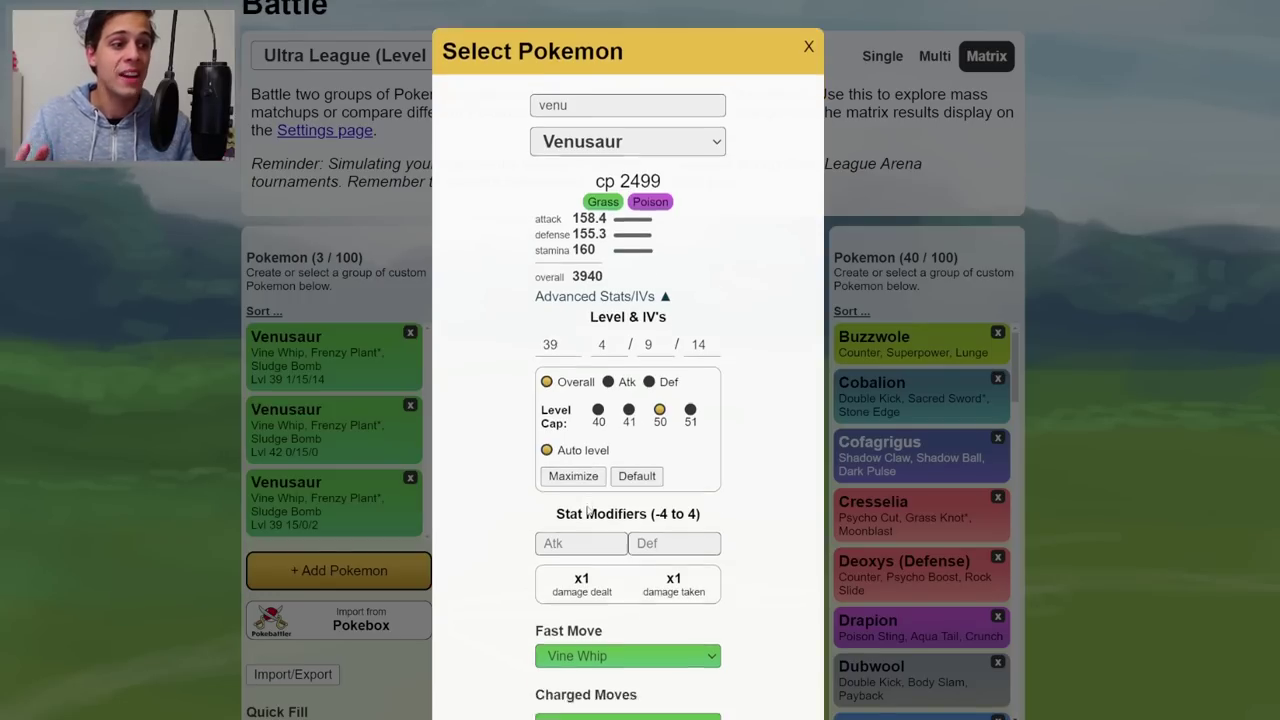
scroll(607, 671, "down", 3)
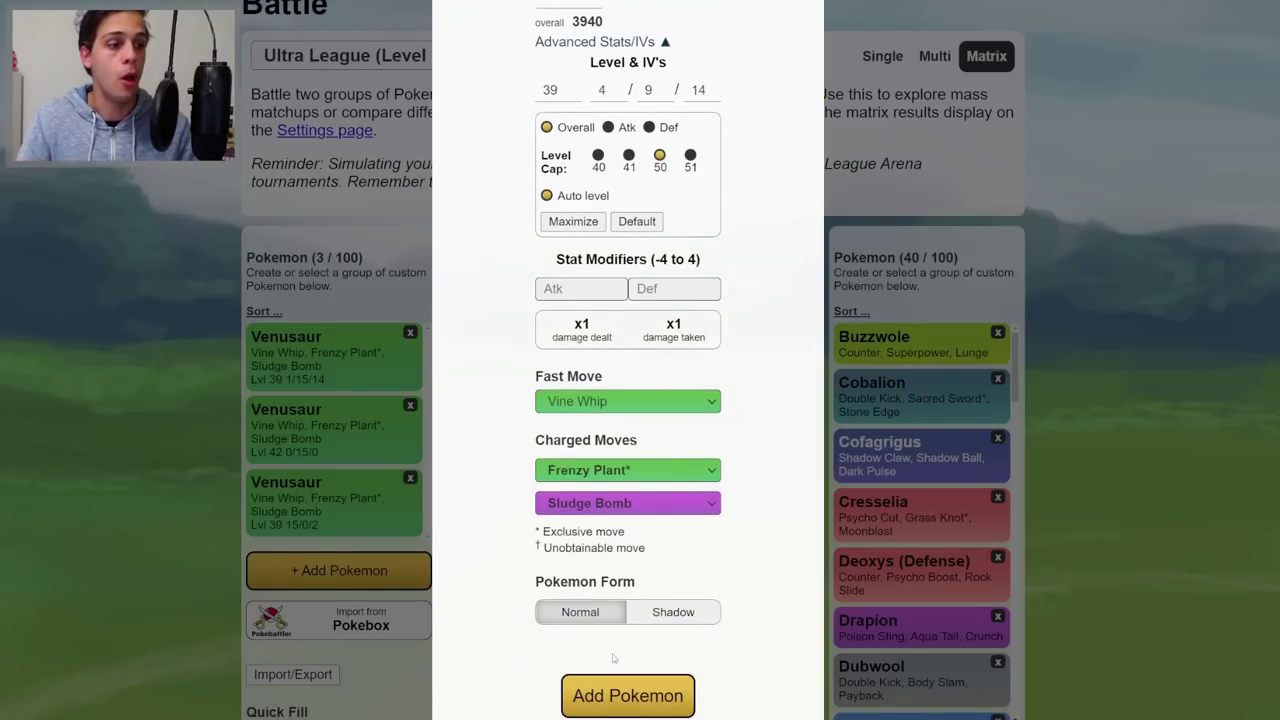
left_click(612, 700)
scroll(612, 700, "down", 6)
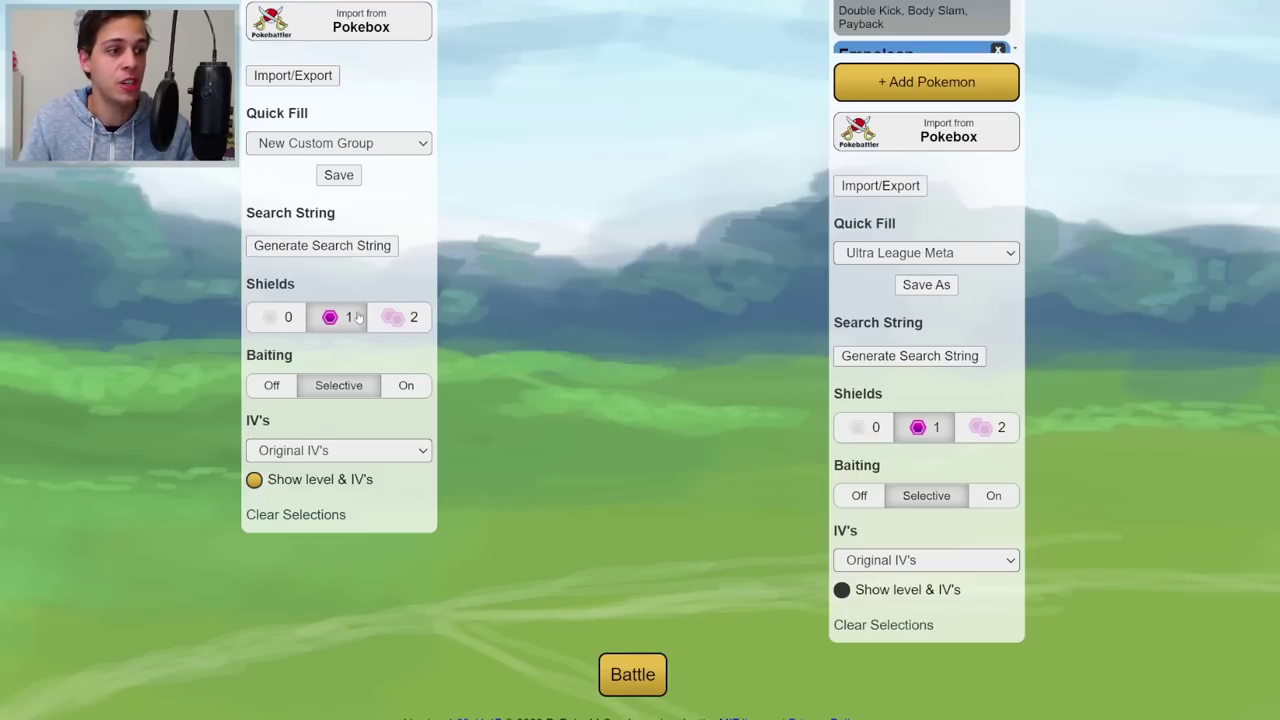
Give the opponents Maximum stat product IVs and run the Matrix battle
left_click(885, 563)
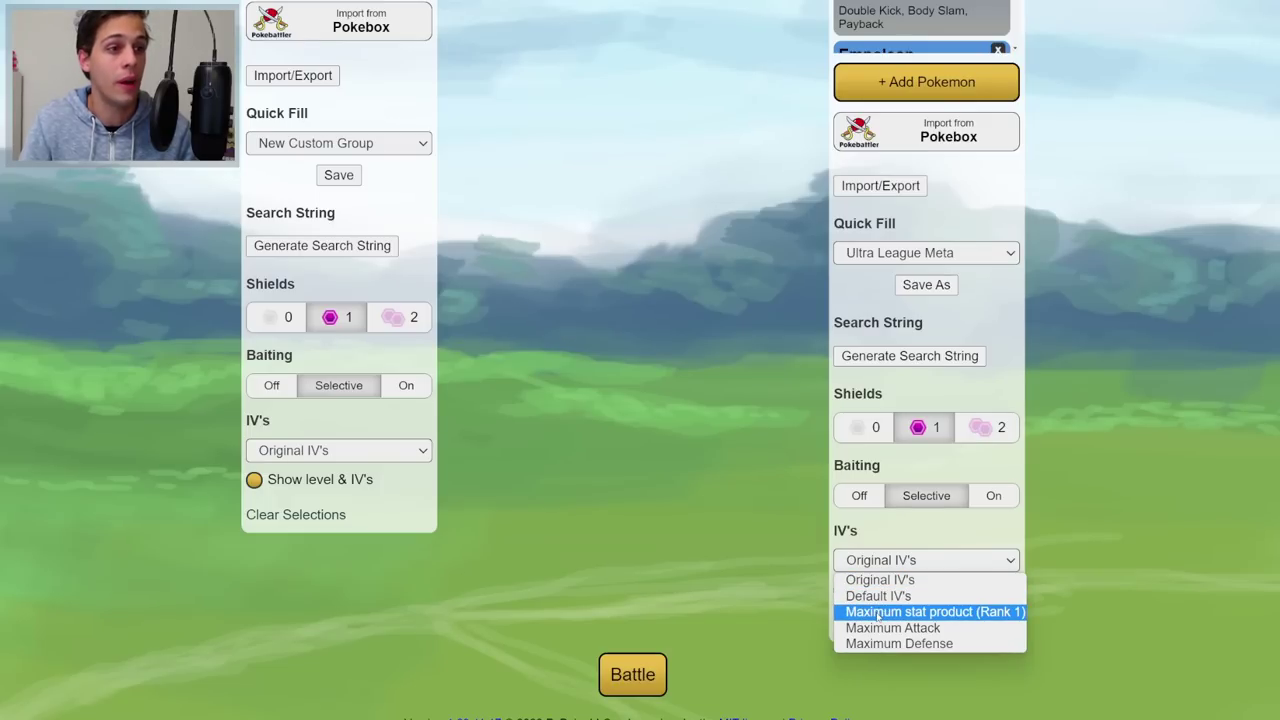
left_click(879, 612)
left_click(632, 674)
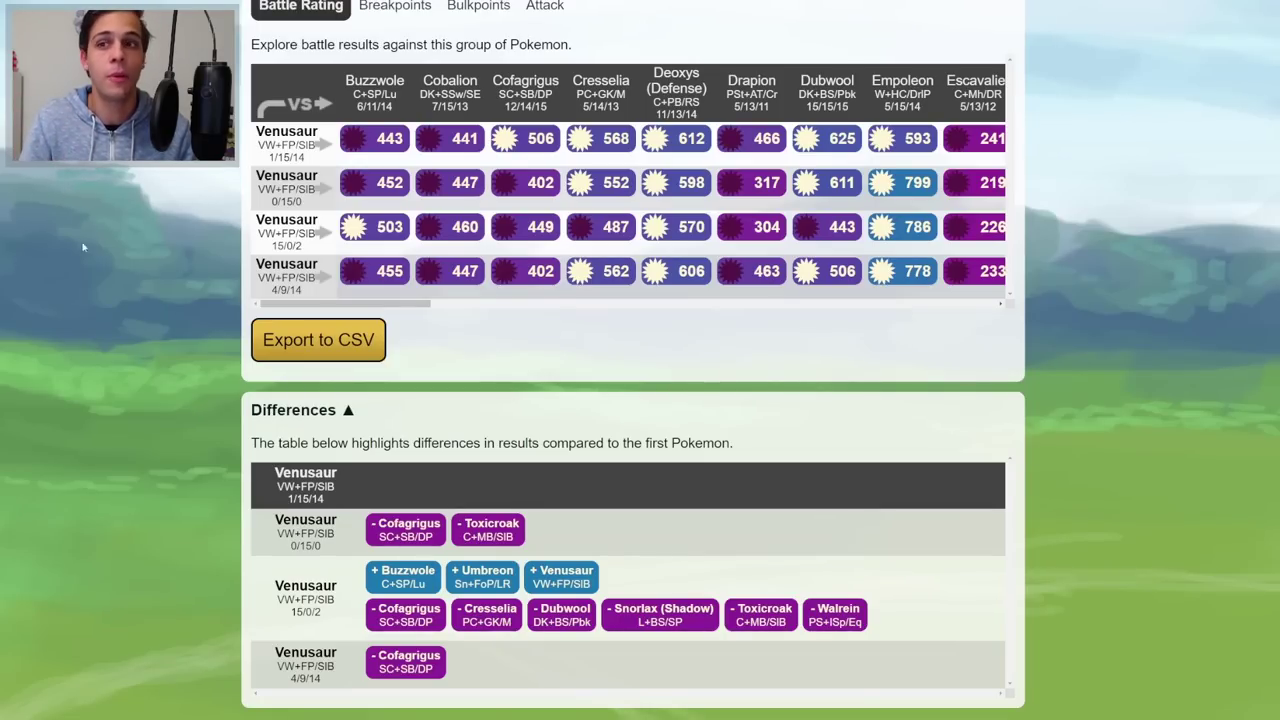
Review the Venusaur Breakpoints, Bulkpoints and Attack tabs, ending on Breakpoints' Differences table
left_click(392, 7)
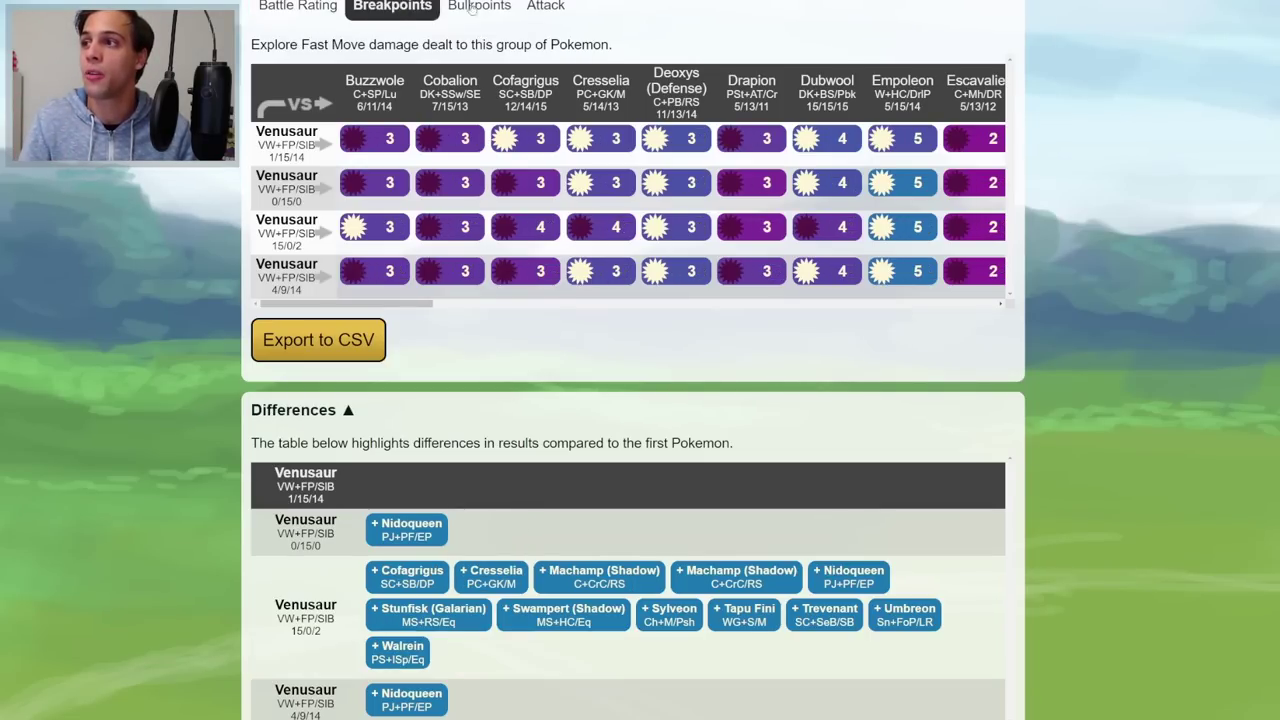
left_click(494, 7)
left_click(545, 8)
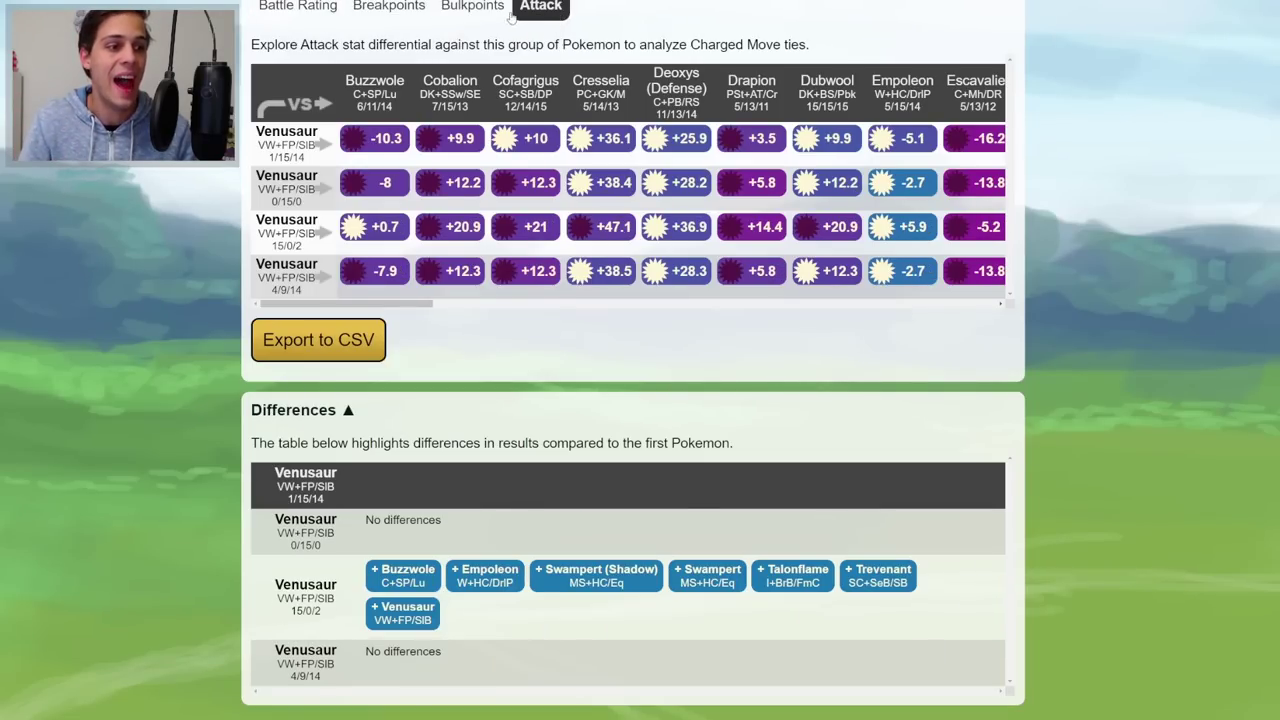
left_click(283, 7)
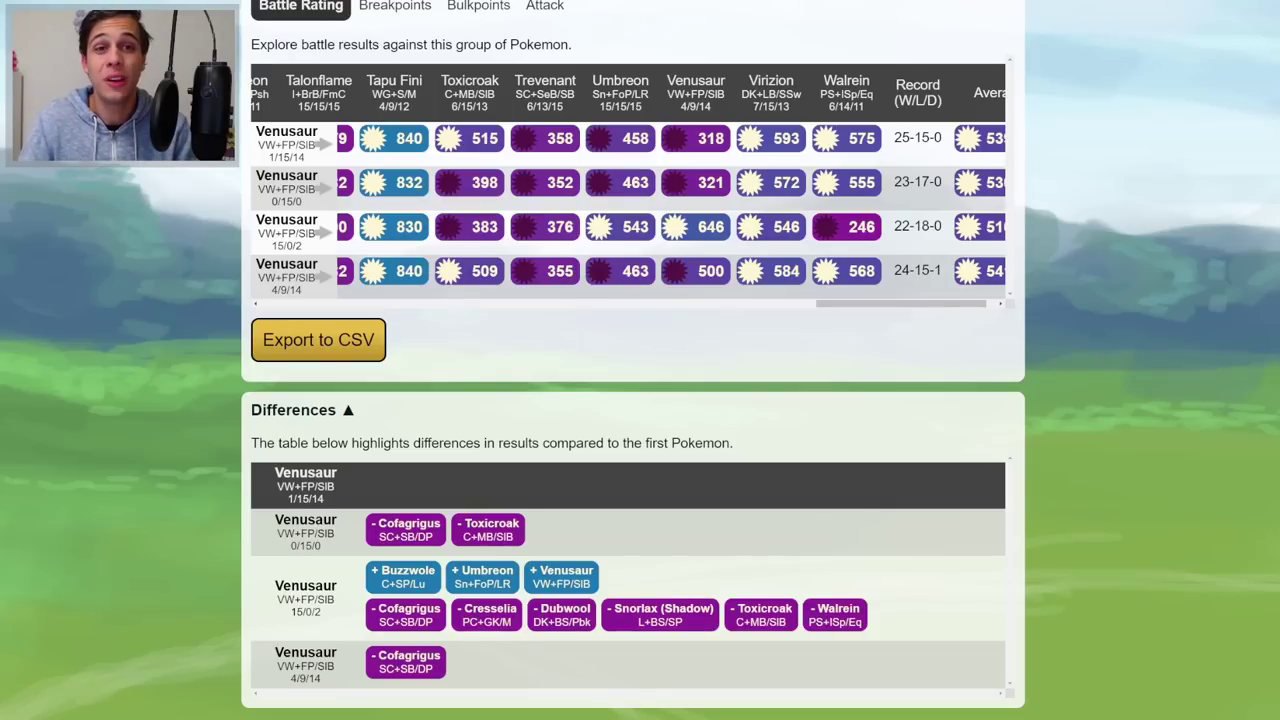
left_click(413, 12)
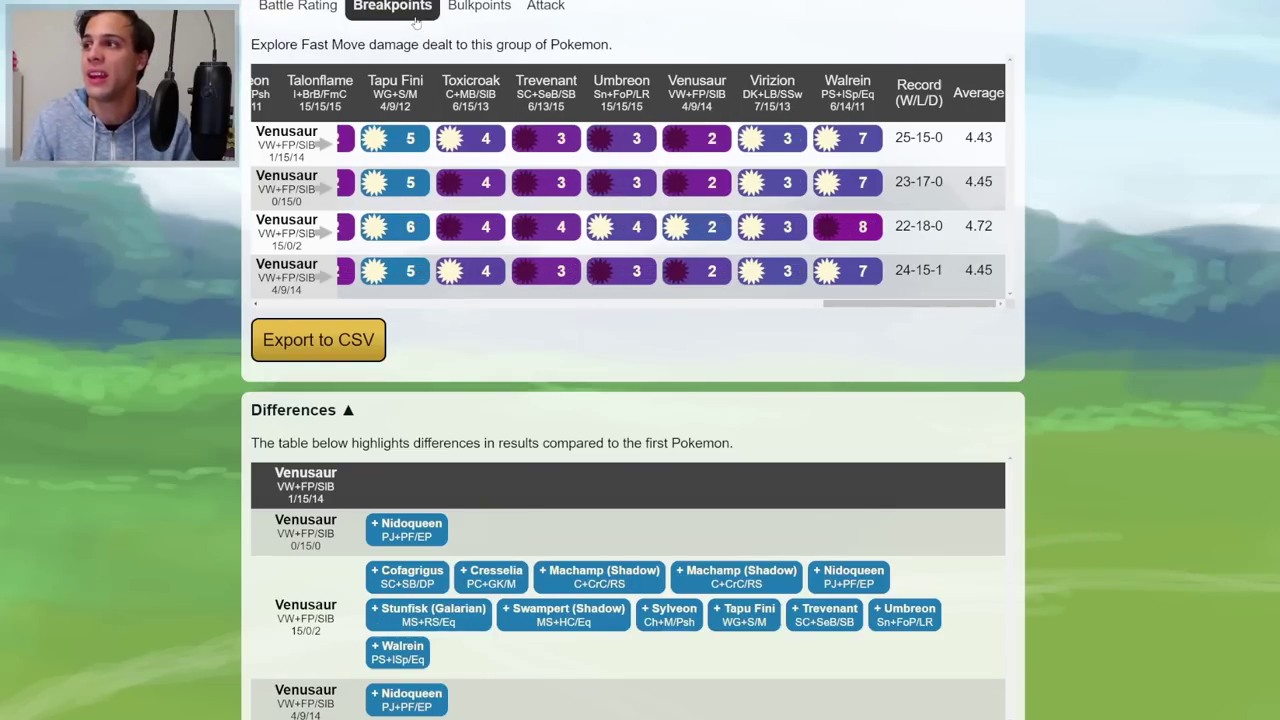
scroll(338, 540, "down", 1)
left_click_drag(338, 540, 272, 510)
left_click(272, 510)
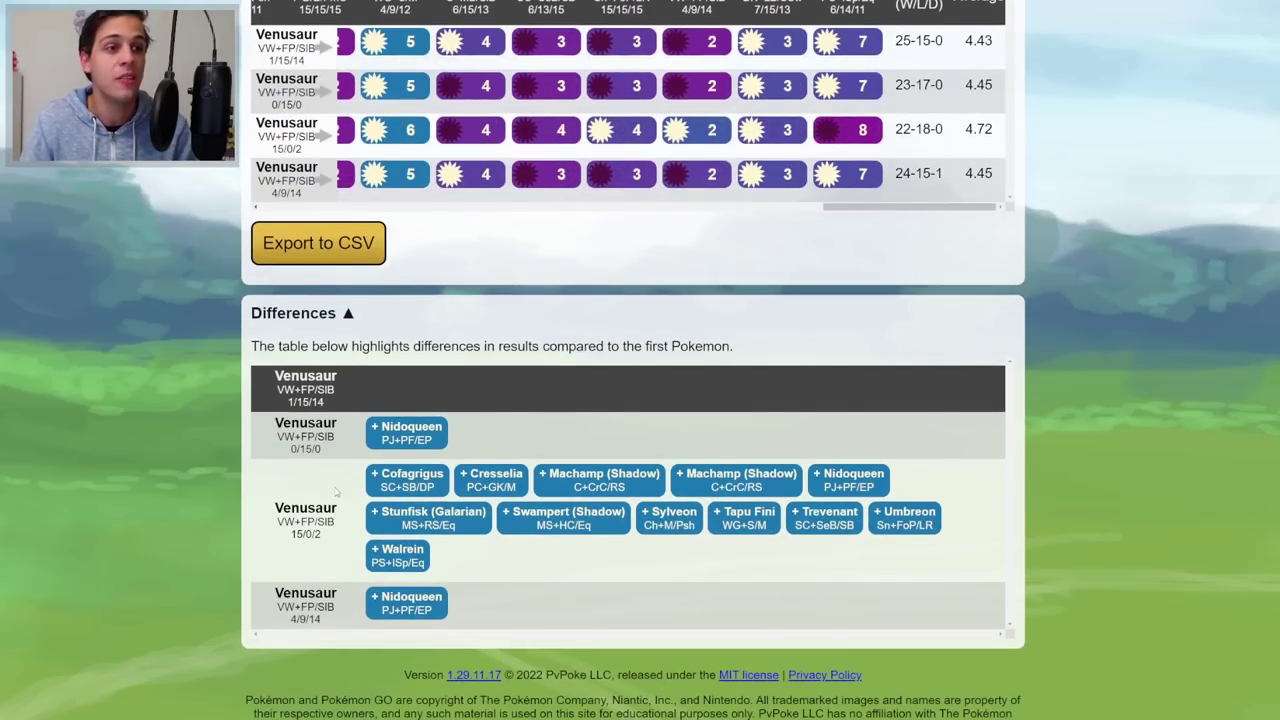